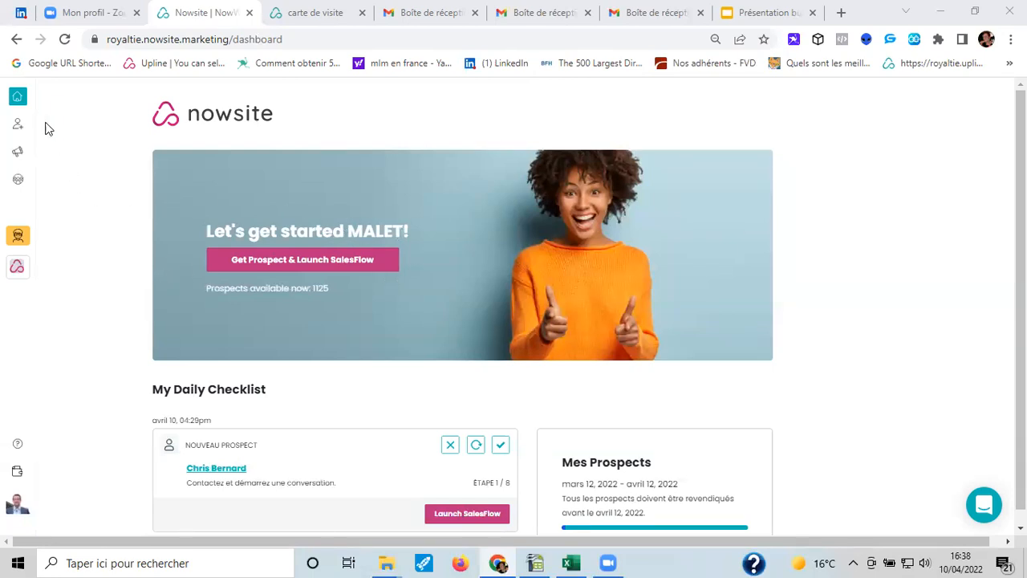
Review the dashboard's daily checklist, prospect usage summary, targeting criteria and new sales flow section
scroll(413, 245, down, 3)
scroll(251, 215, up, 3)
scroll(139, 158, down, 2)
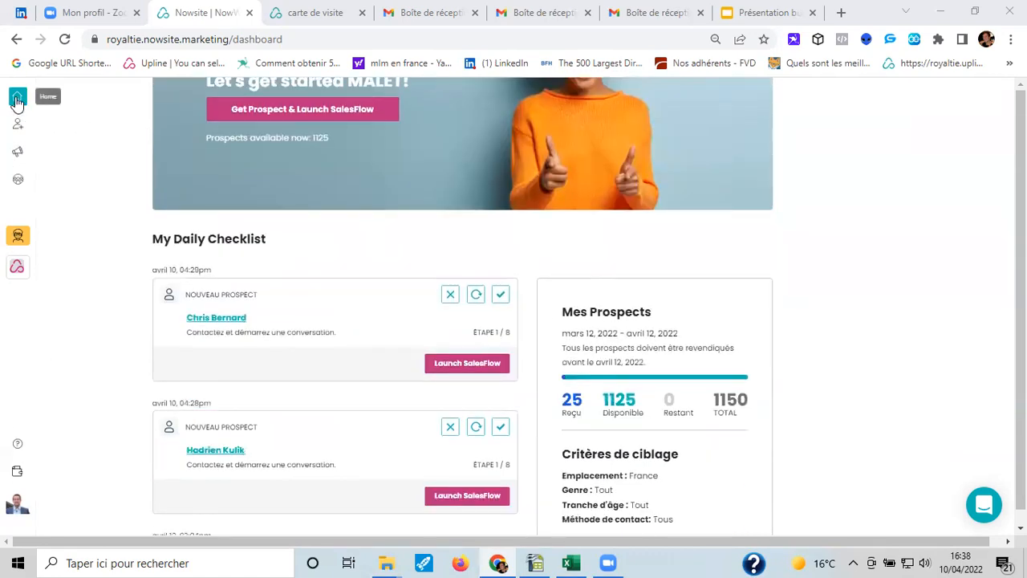
scroll(180, 218, down, 1)
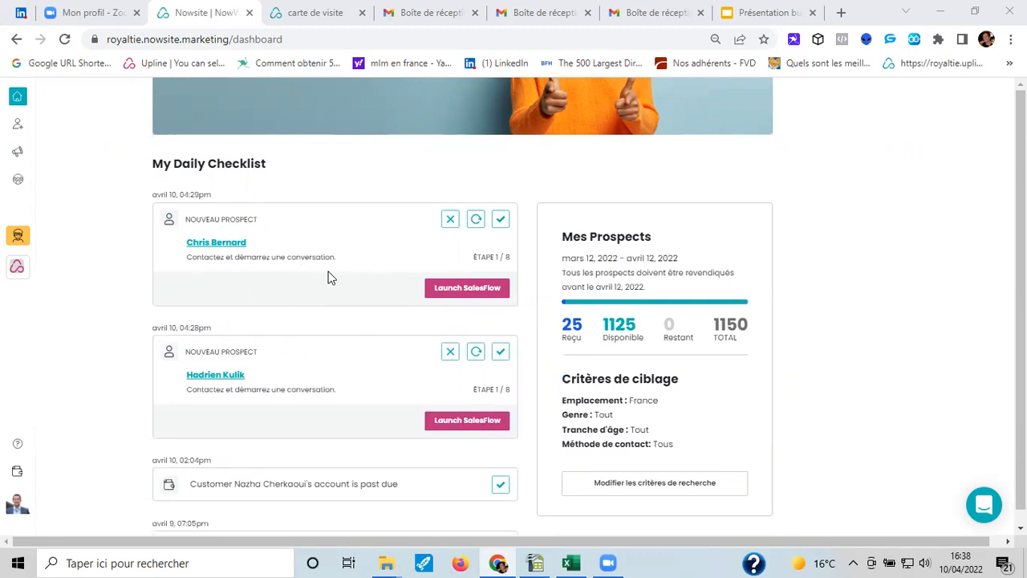
scroll(205, 232, down, 2)
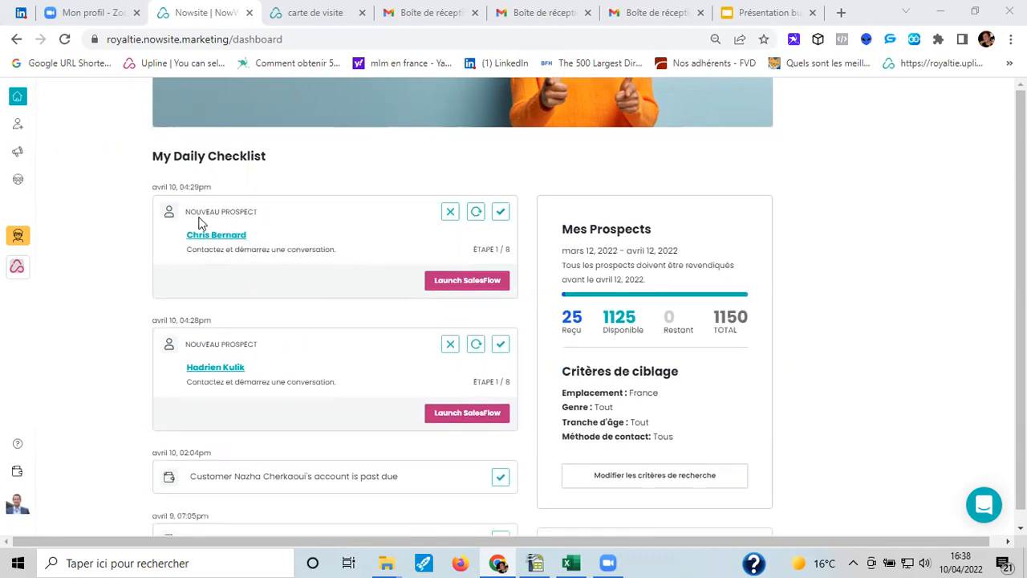
scroll(241, 273, down, 3)
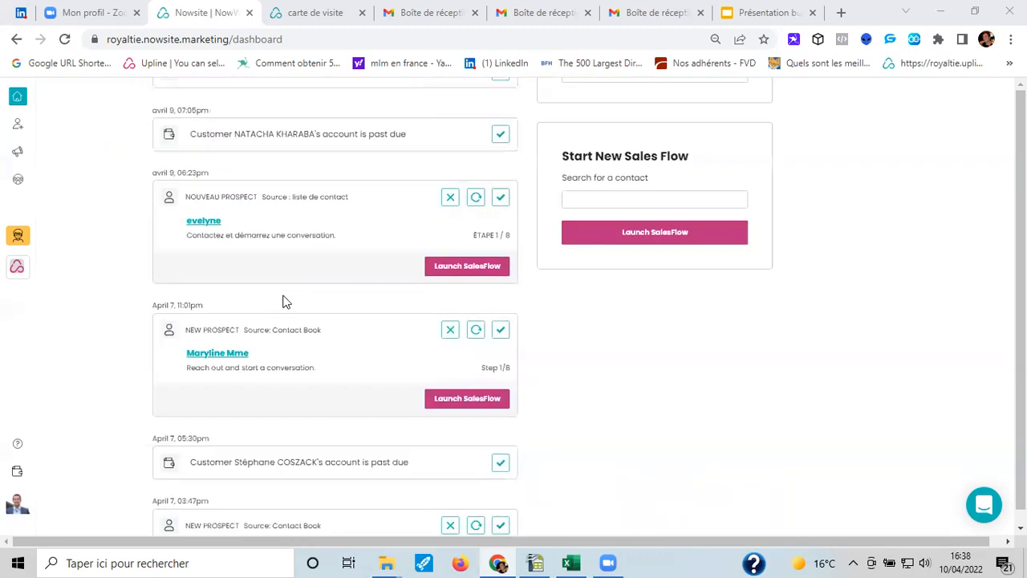
scroll(282, 302, up, 6)
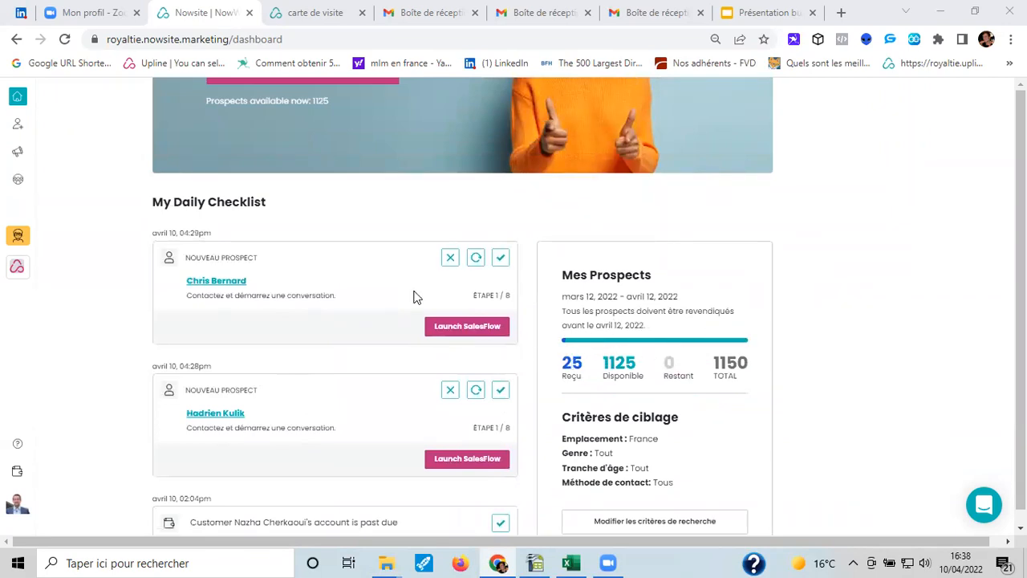
scroll(406, 295, up, 3)
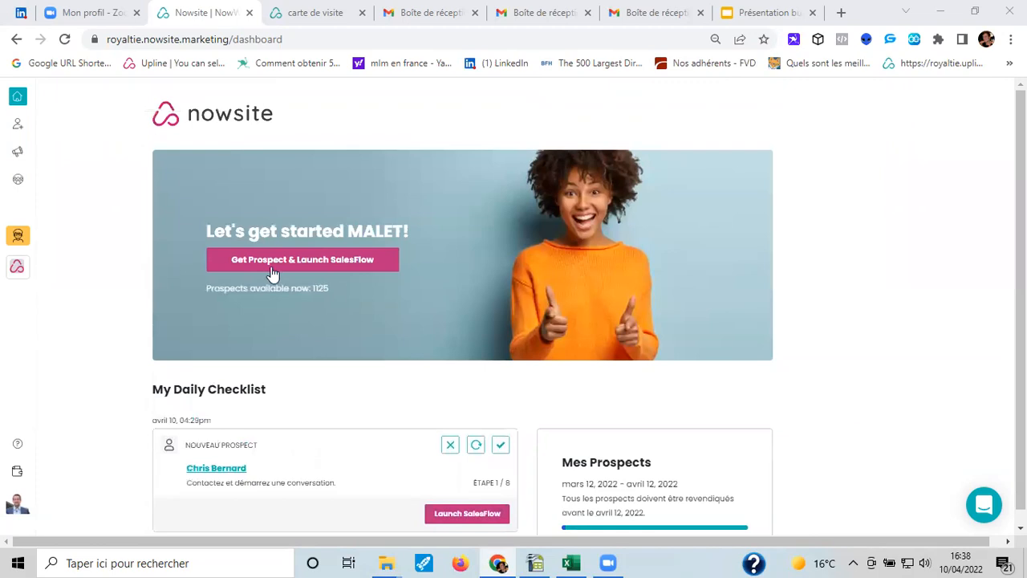
scroll(358, 237, down, 6)
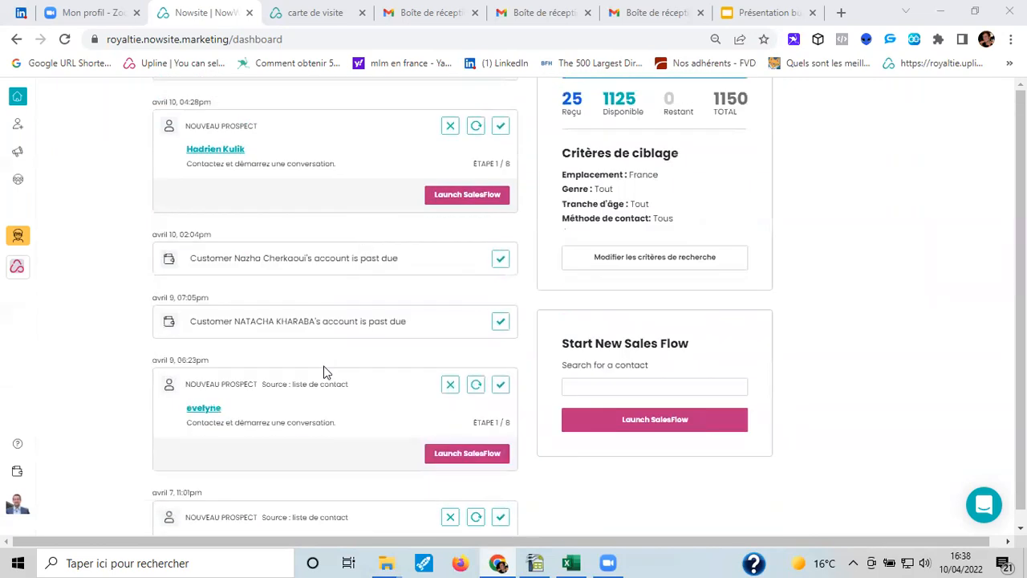
scroll(355, 340, down, 1)
scroll(351, 344, up, 7)
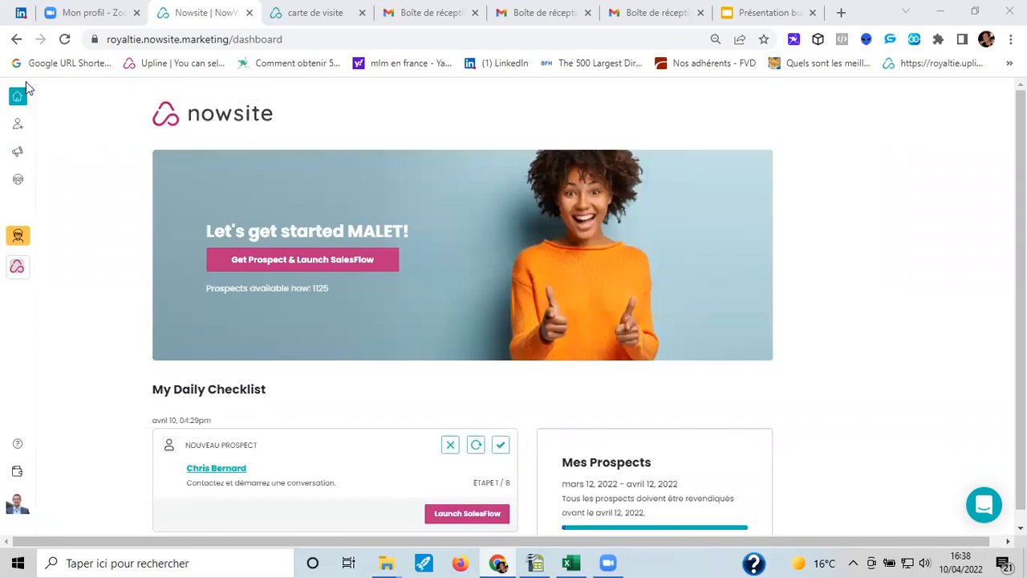
Open the contact list "Liste Nowsite Marketing Platforme Digitale - 3/1/2022" from the Networking contacts
click(19, 129)
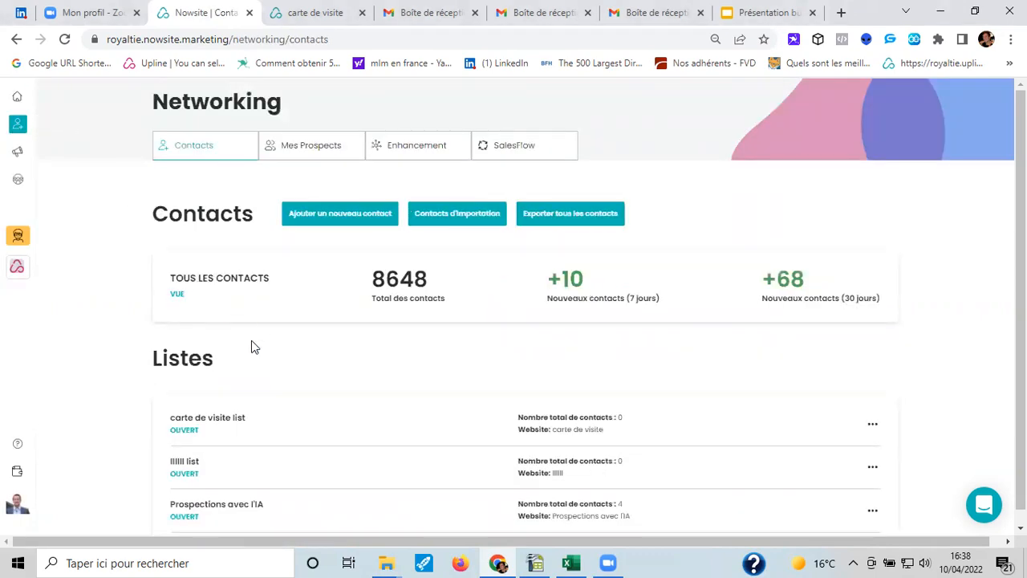
scroll(271, 353, down, 3)
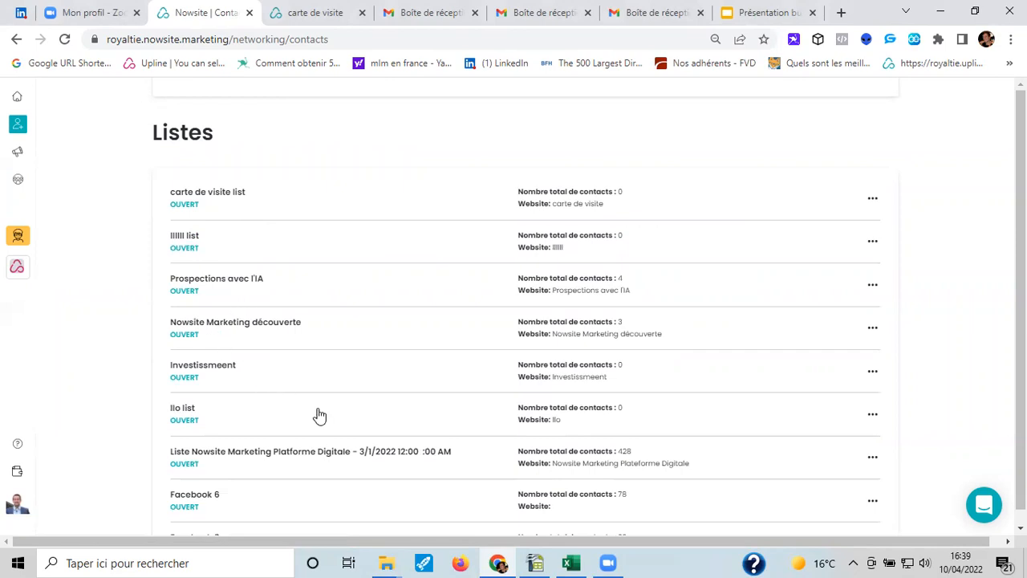
scroll(316, 414, down, 1)
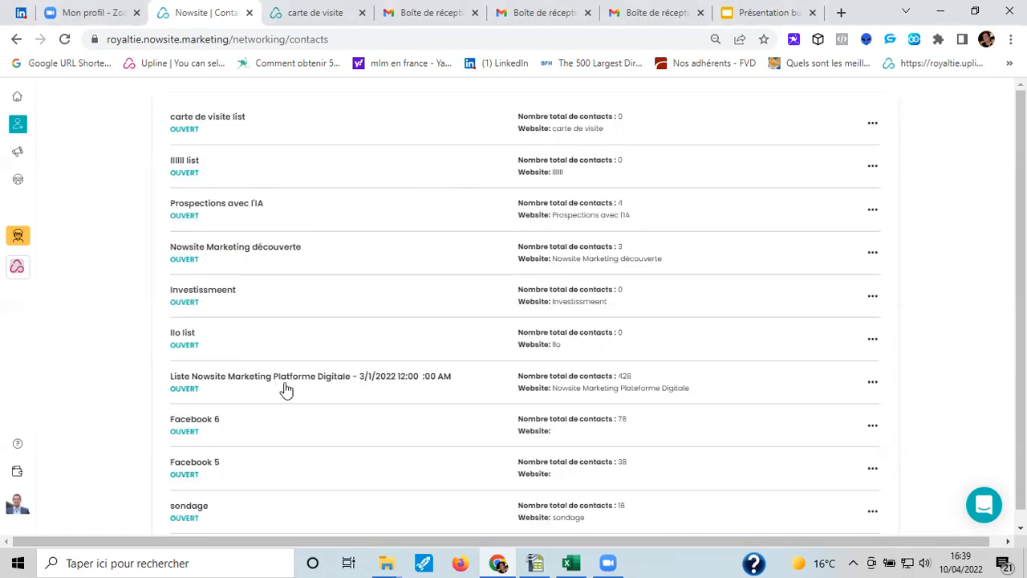
click(548, 380)
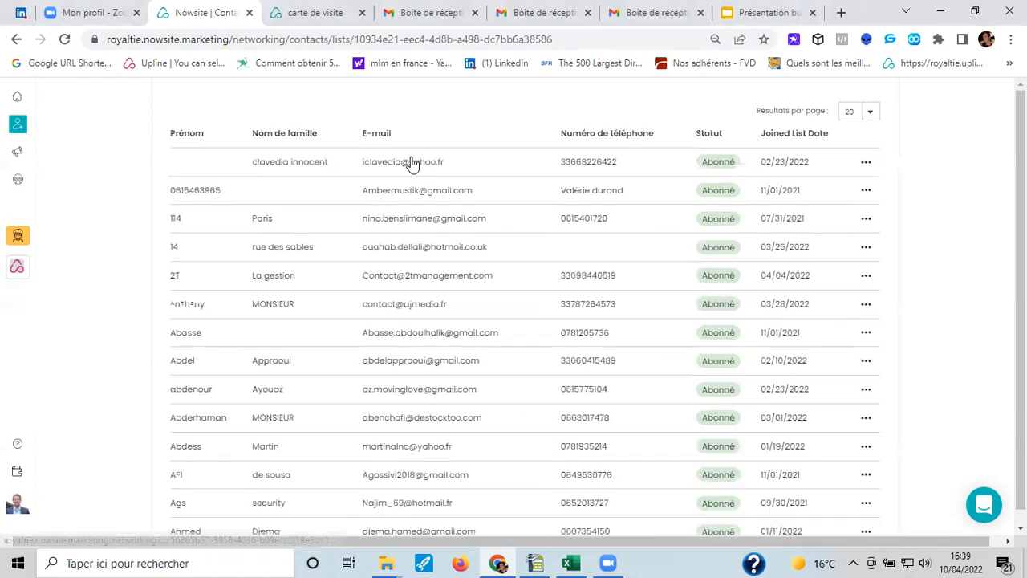
Open a contact's record from the list and view its notes and list memberships
scroll(405, 241, down, 3)
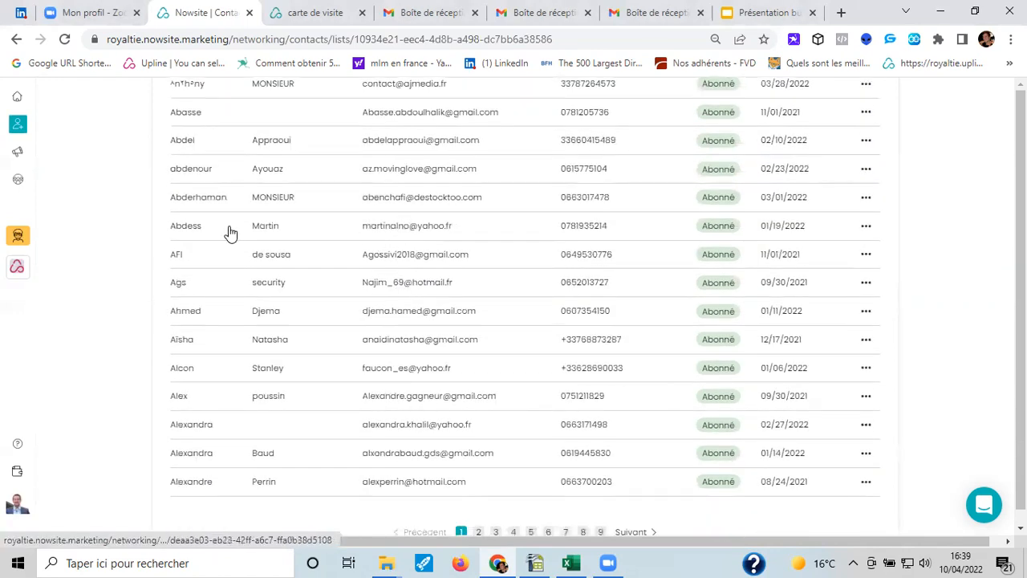
click(408, 241)
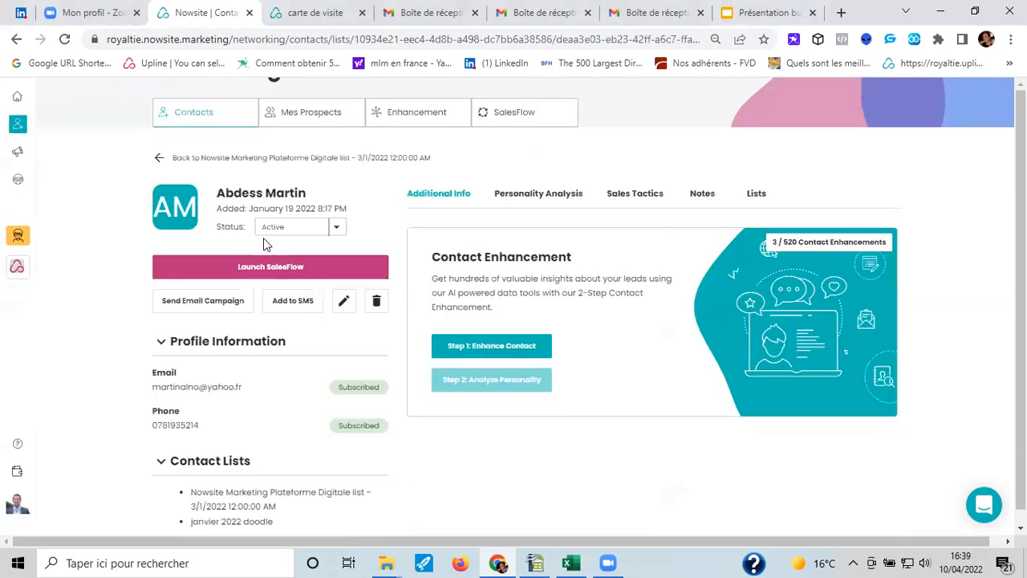
scroll(192, 321, down, 1)
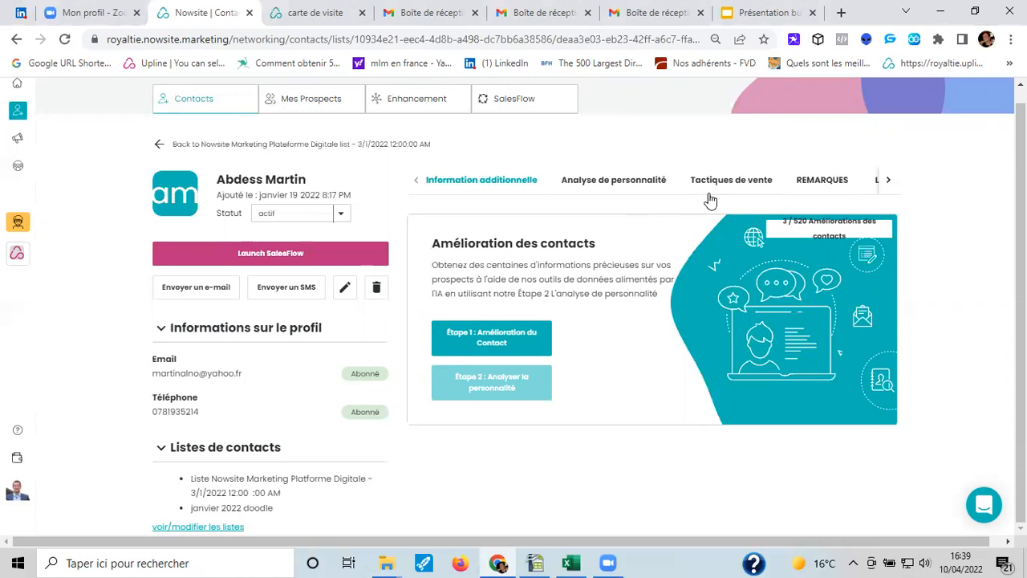
click(814, 183)
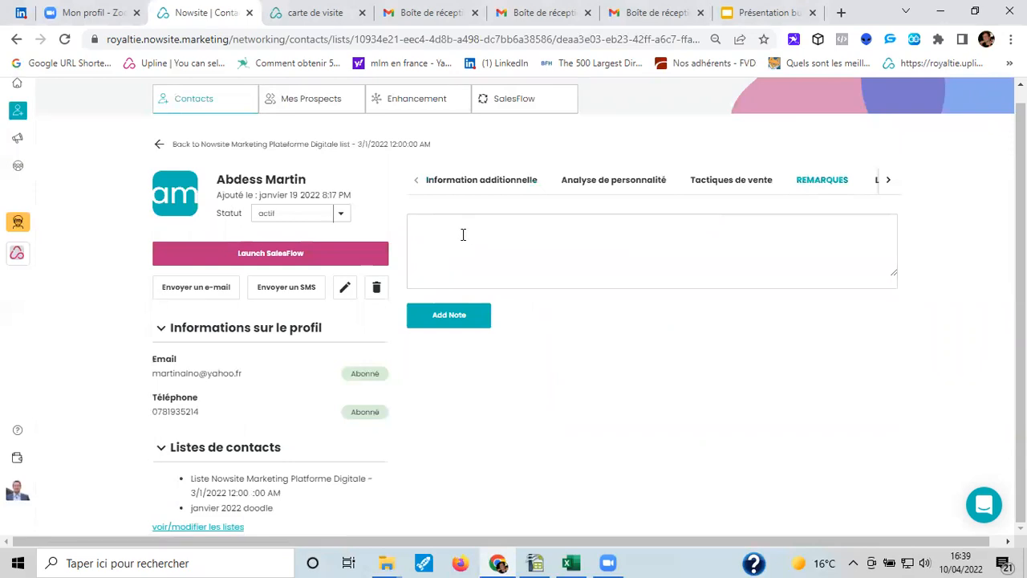
click(887, 181)
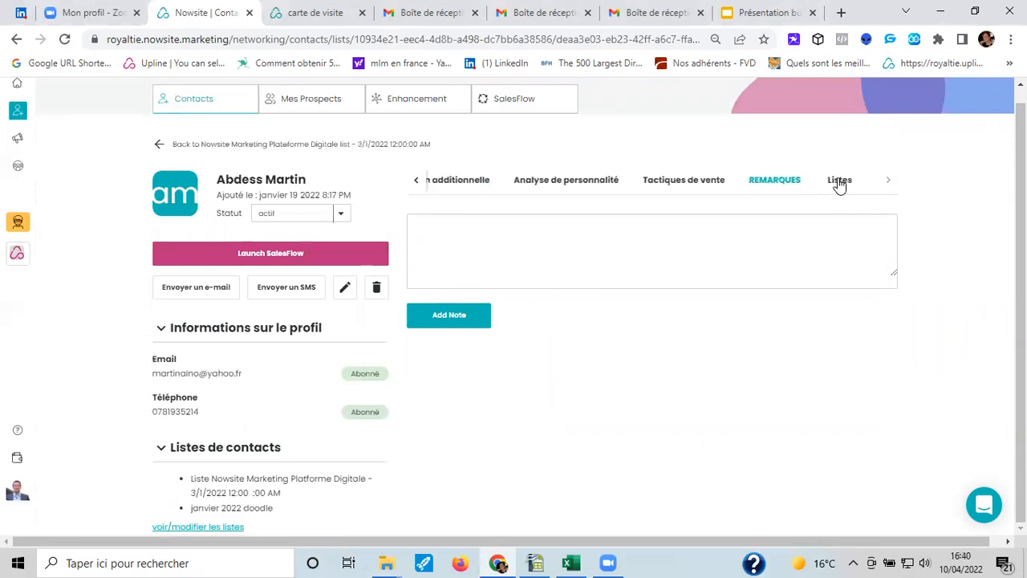
click(838, 182)
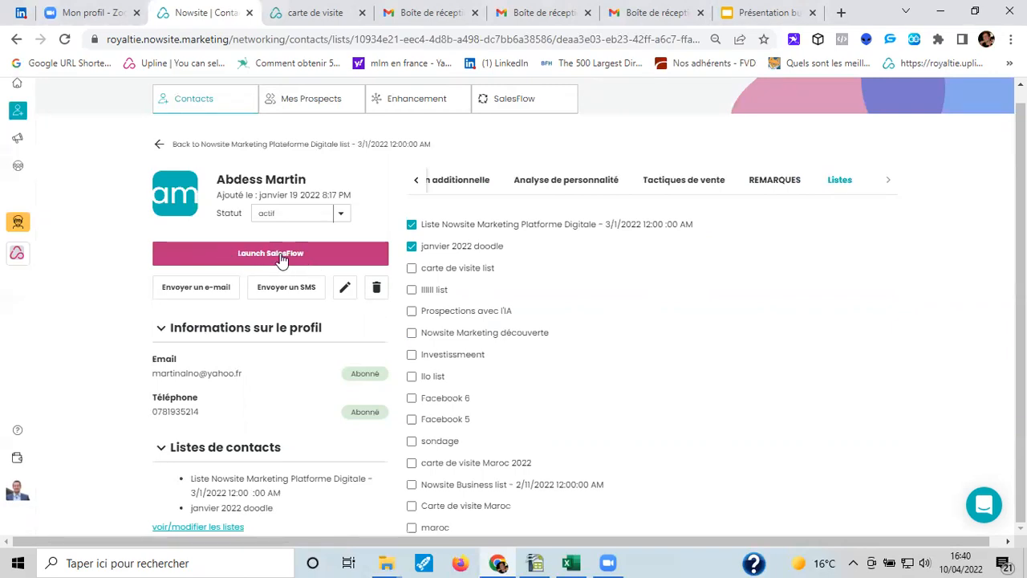
Launch SalesFlow for this contact and continue to the contact method options
click(251, 255)
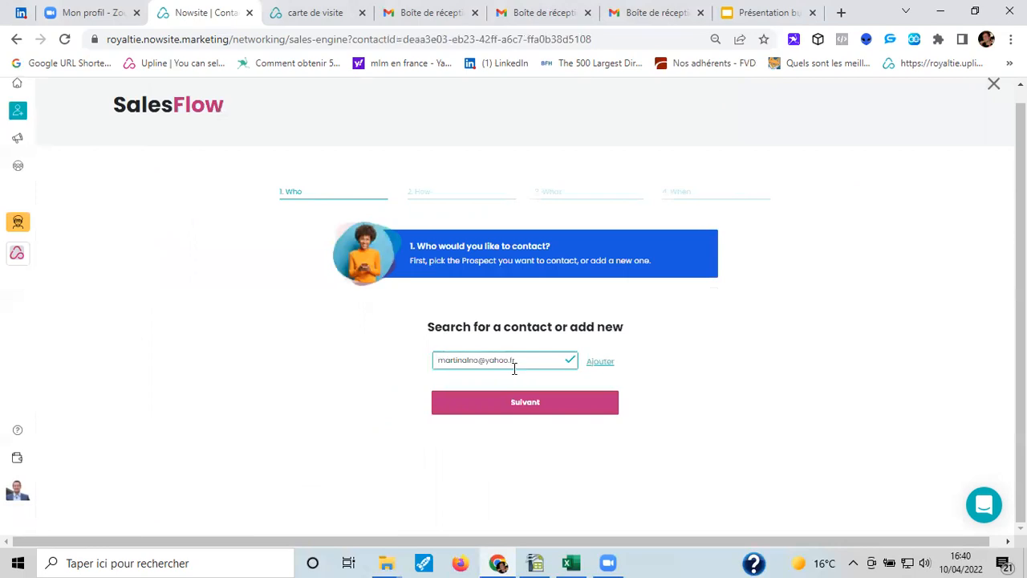
click(526, 403)
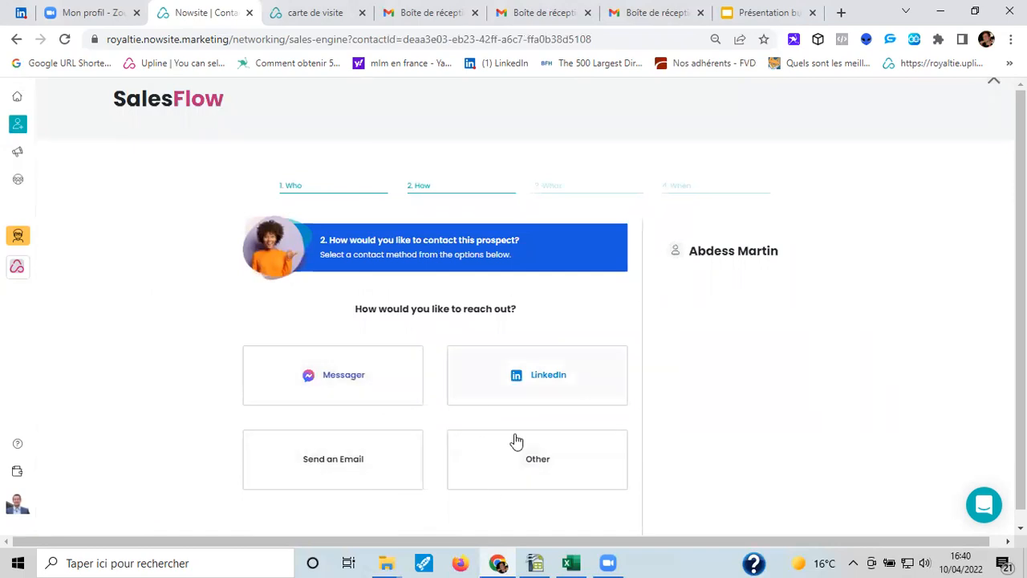
scroll(497, 383, down, 1)
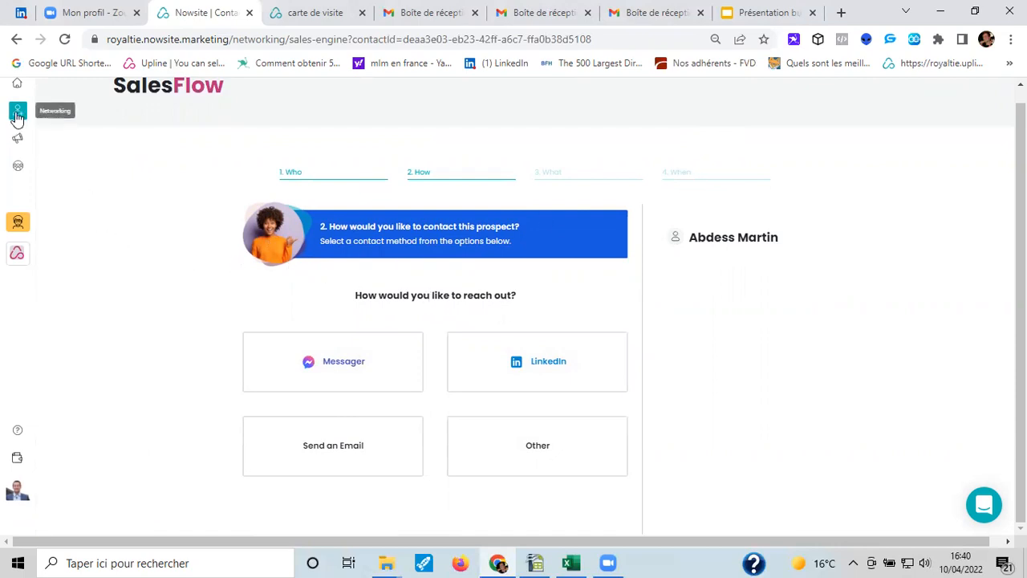
scroll(20, 141, up, 1)
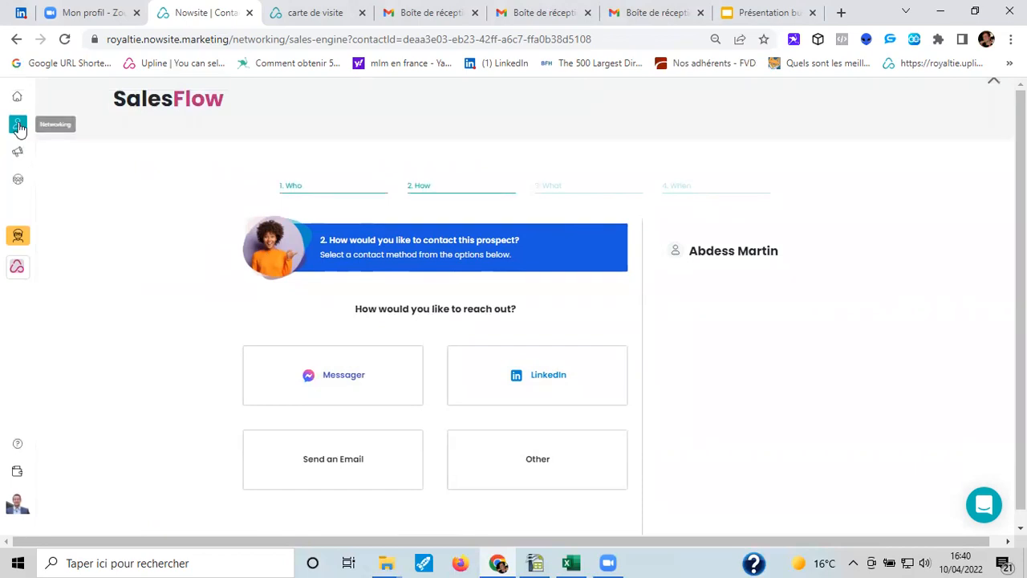
Return to Networking, open the prospect targeting form and inspect its gender options
click(18, 123)
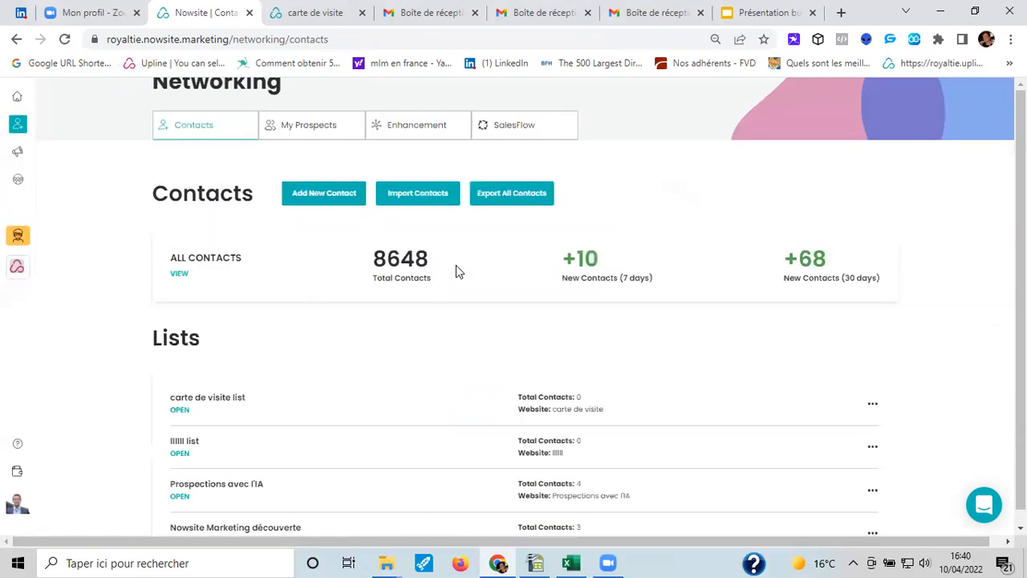
click(311, 127)
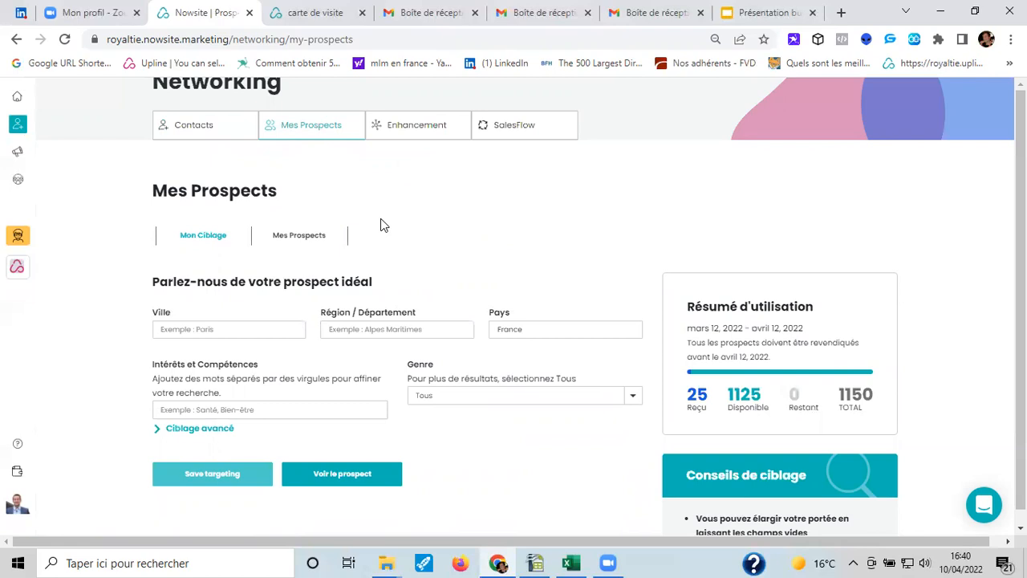
scroll(381, 226, down, 2)
scroll(278, 223, up, 2)
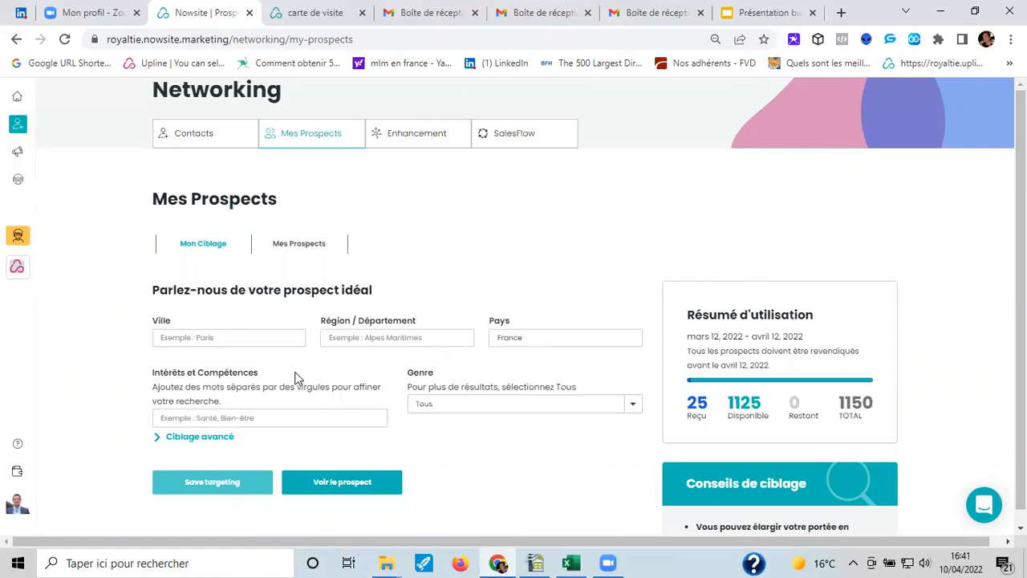
click(470, 405)
click(466, 395)
Try adding "French" after France in the target country to see the matching territories, and remove the word
scroll(370, 311, down, 2)
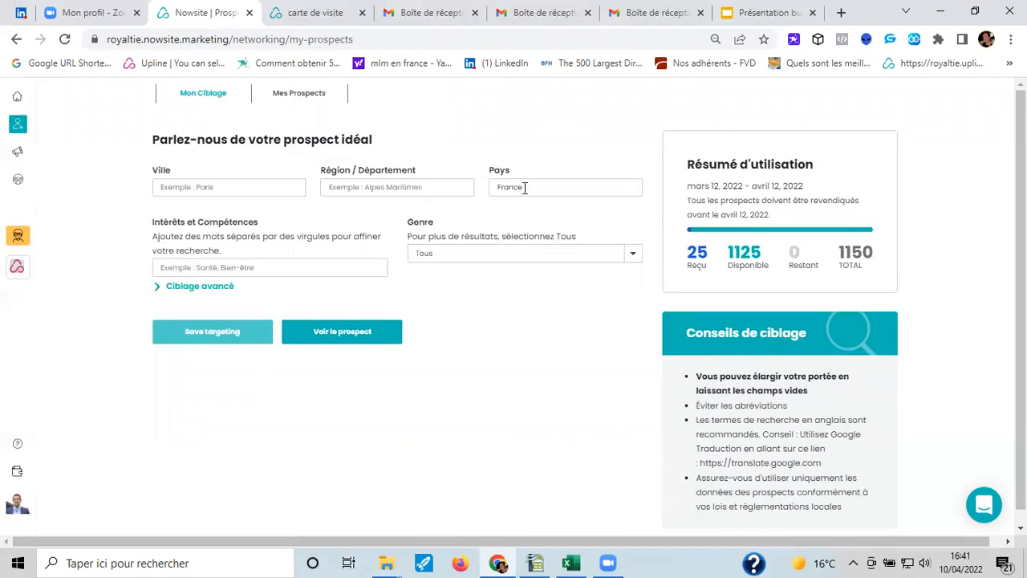
text(, French)
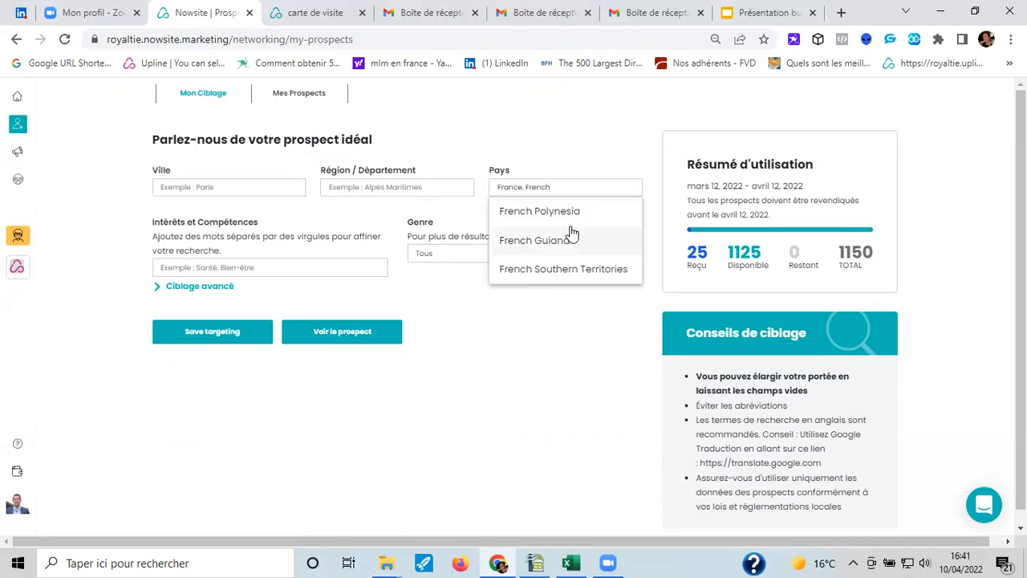
click(470, 277)
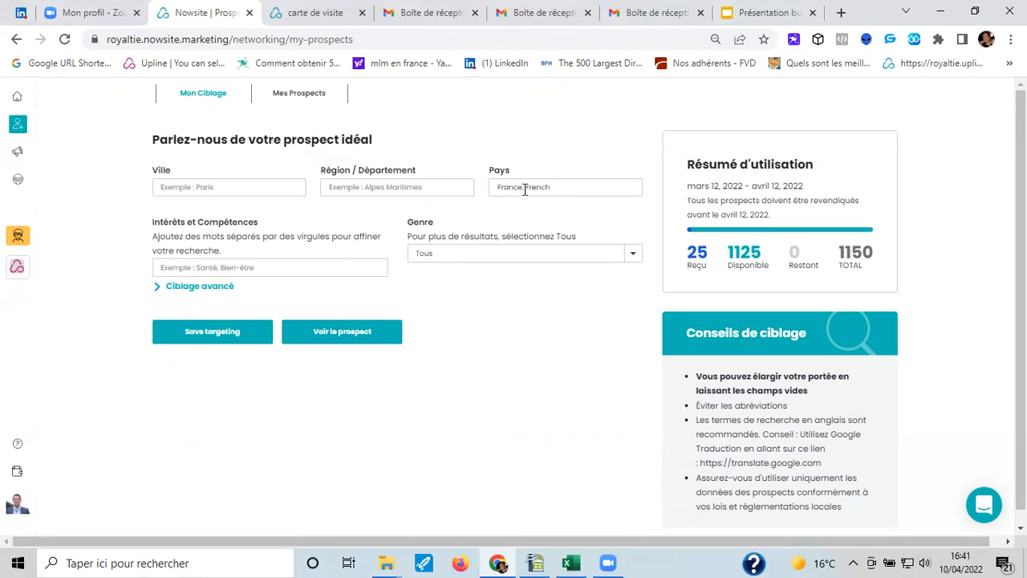
drag(552, 187, 527, 188)
key(BackSpace)
Expand the advanced targeting, check the age options and keep the preferred contact method at Tous
click(201, 287)
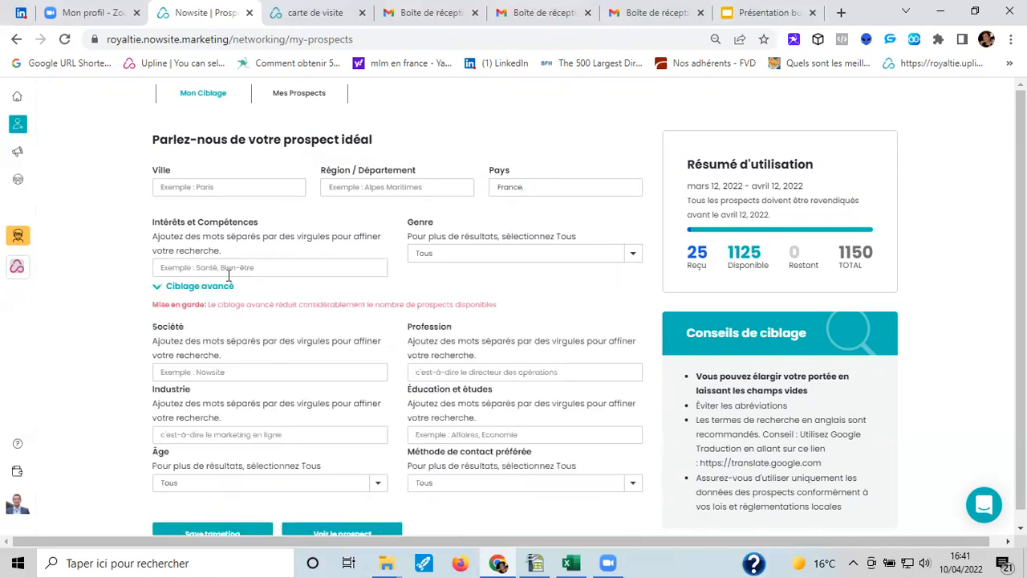
scroll(257, 291, down, 1)
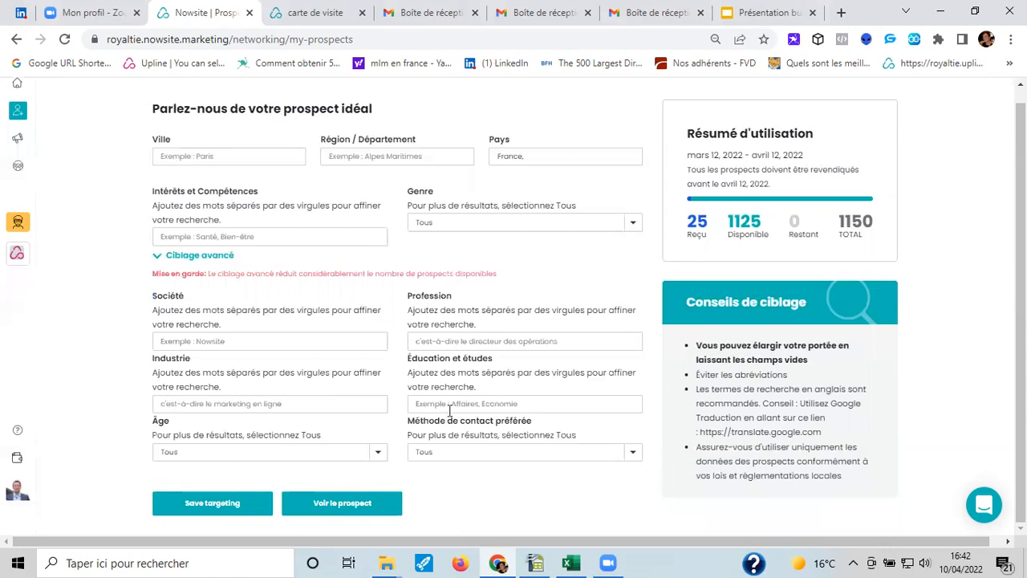
click(195, 453)
click(351, 454)
click(469, 457)
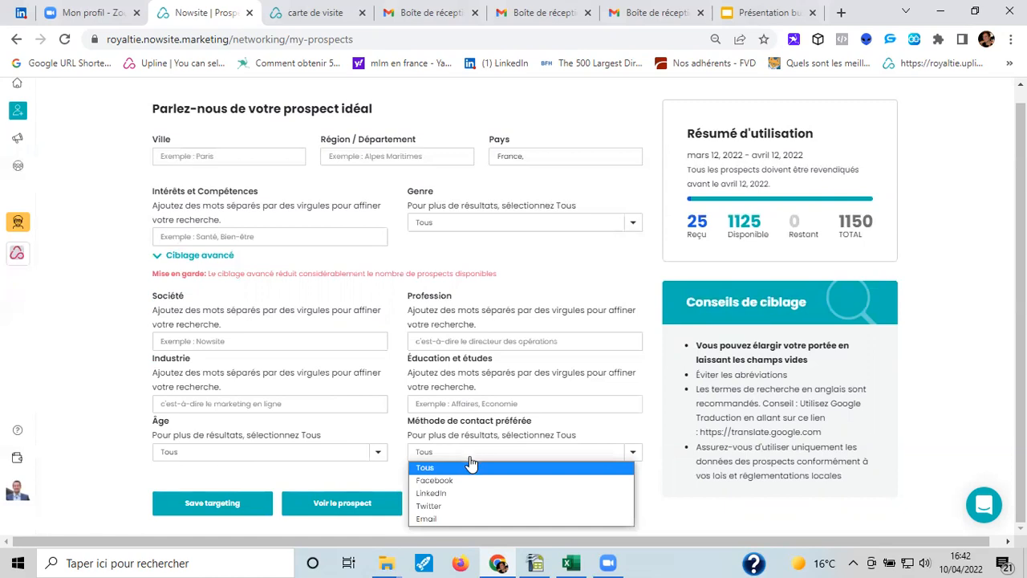
click(434, 468)
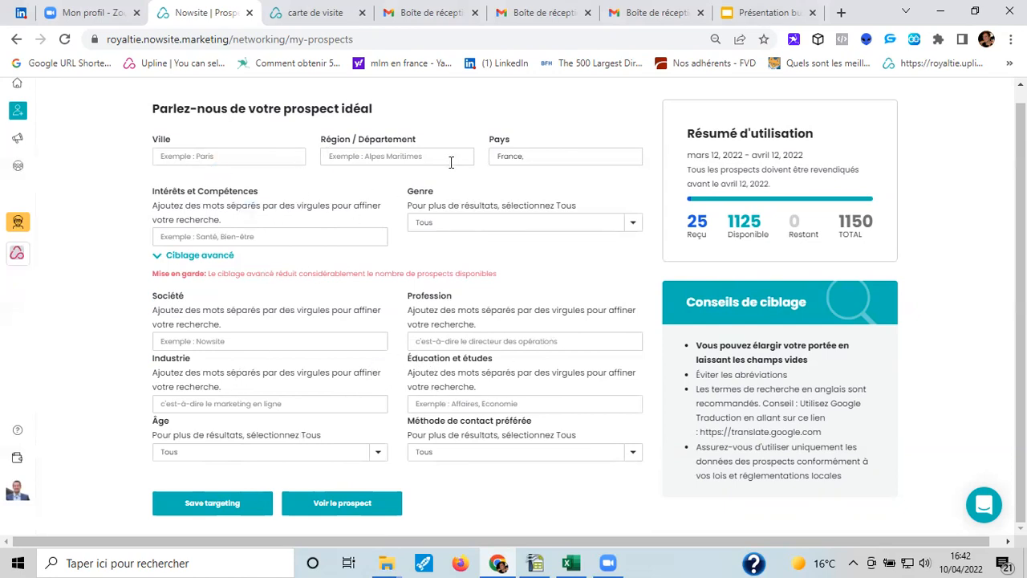
Get a new prospect with the current targeting and open their contact record to examine the profile details
click(345, 504)
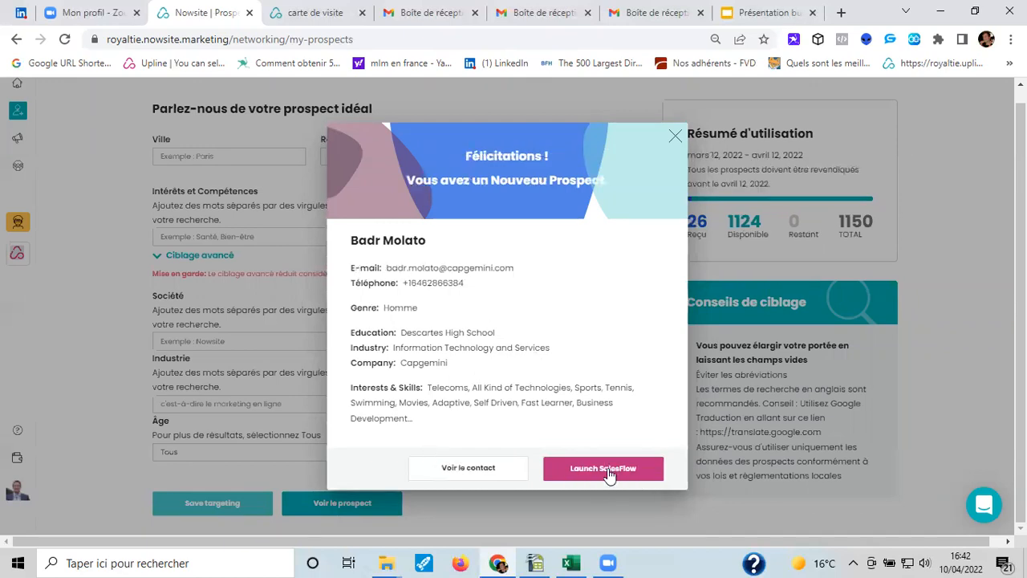
click(470, 472)
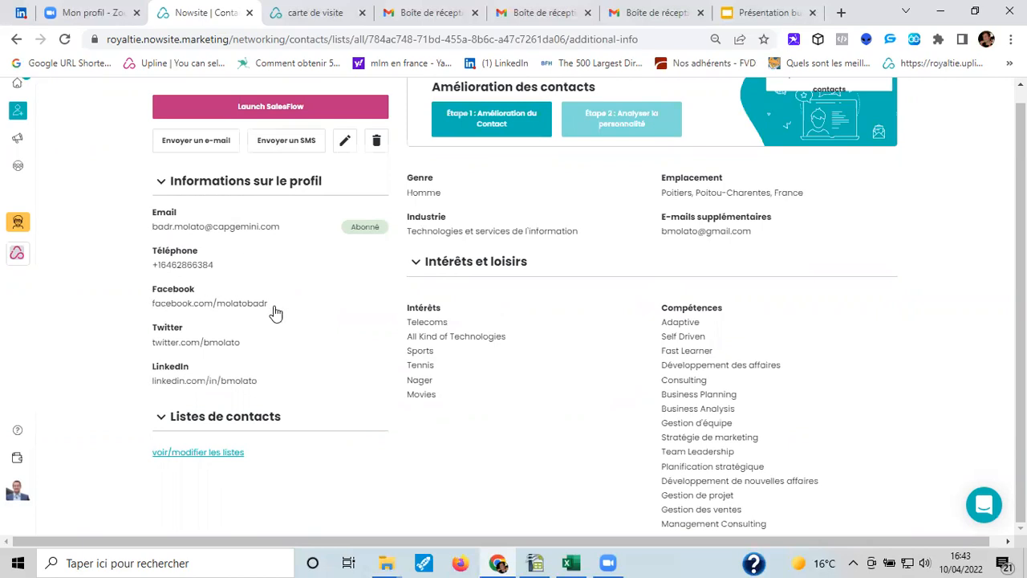
scroll(378, 360, up, 2)
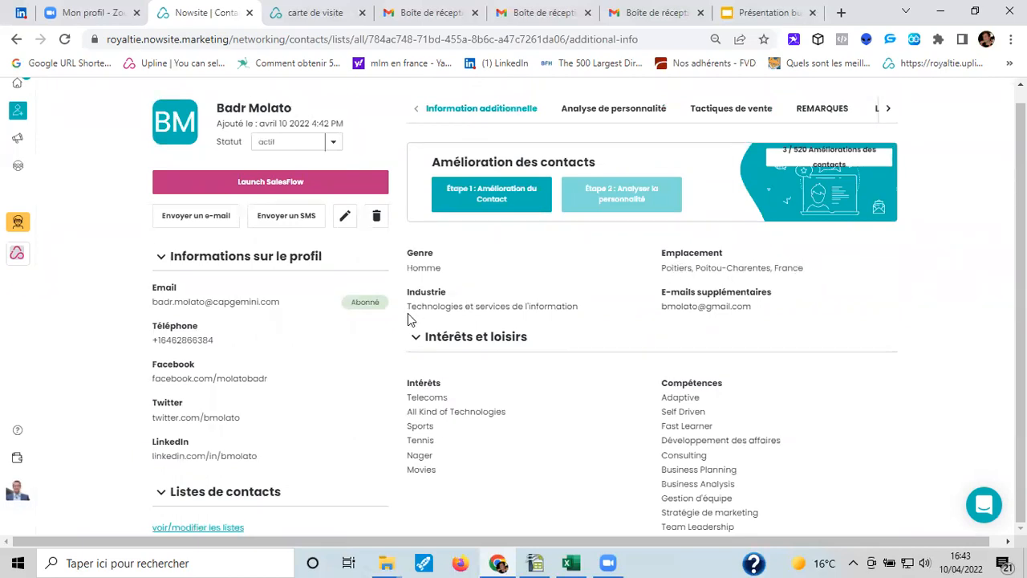
Examine the prospect's contact record: interests, skills, work and education, profile information and the two contact enhancement steps
scroll(494, 348, down, 2)
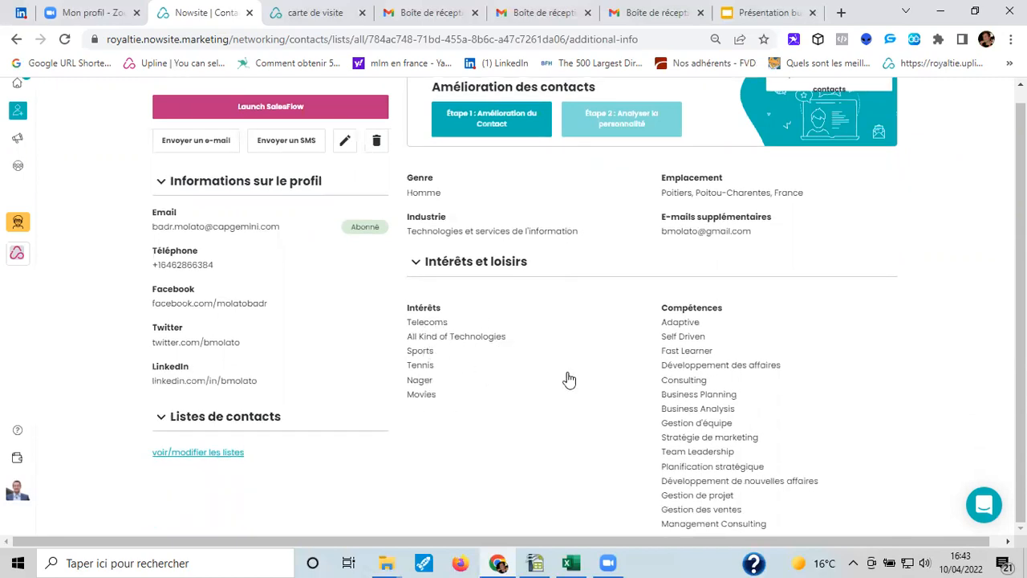
scroll(665, 367, down, 4)
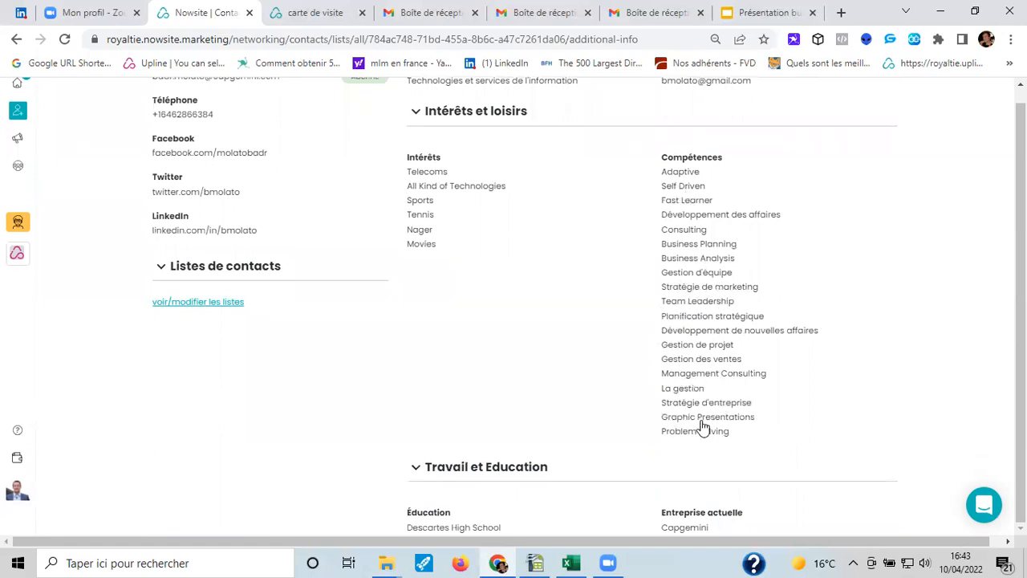
scroll(580, 361, down, 2)
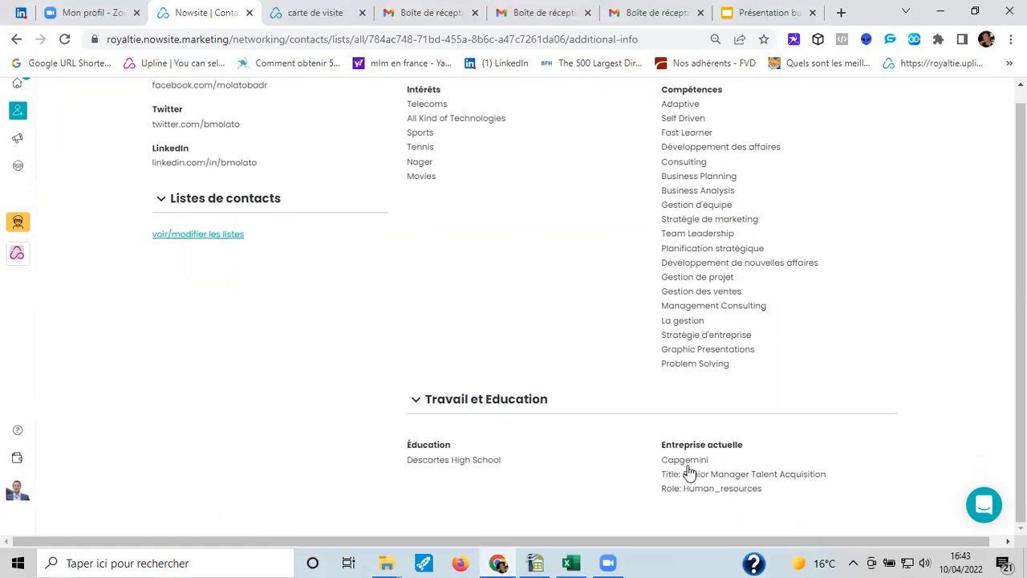
scroll(610, 397, up, 5)
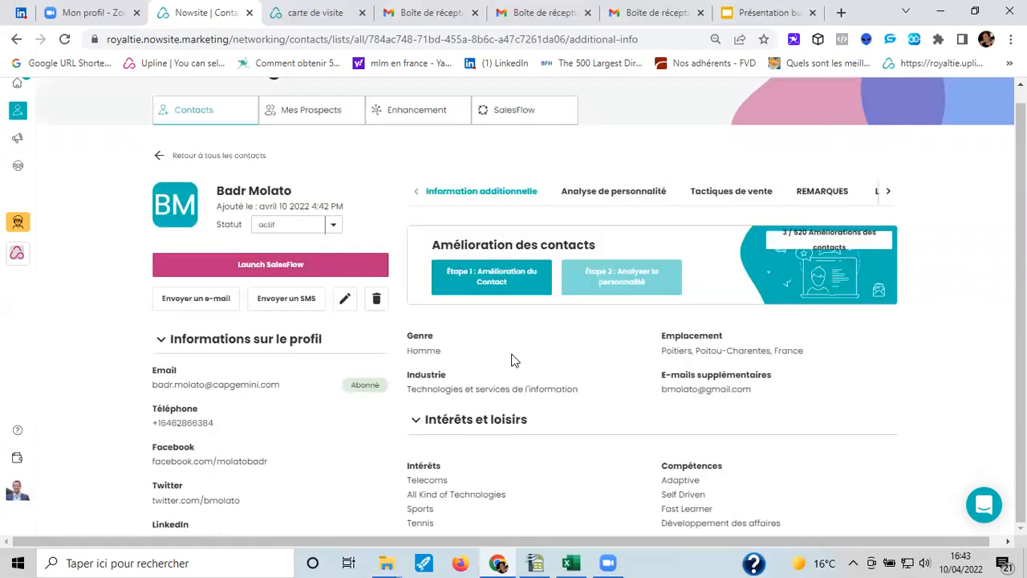
scroll(316, 343, down, 2)
scroll(241, 281, up, 1)
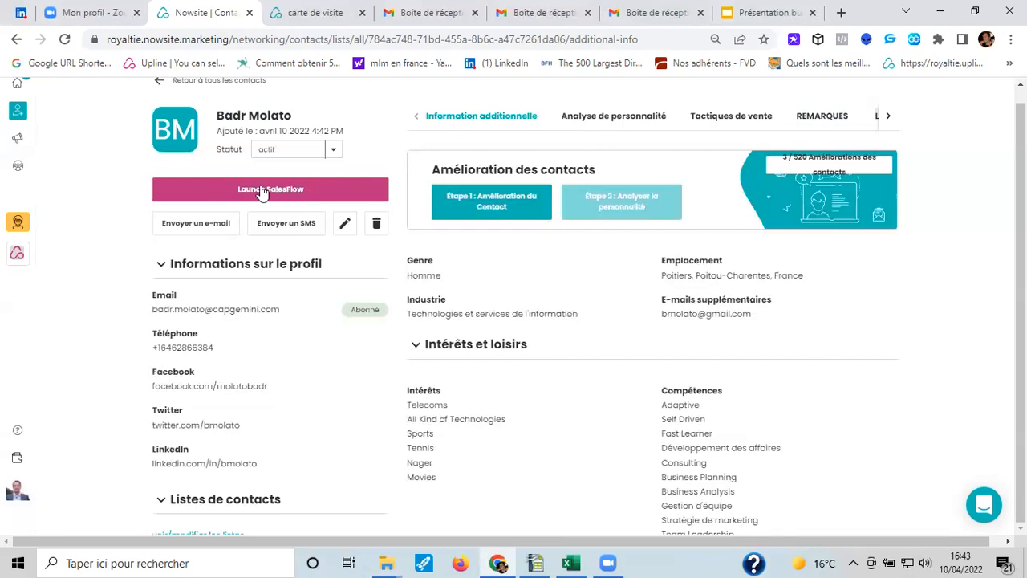
scroll(296, 195, up, 1)
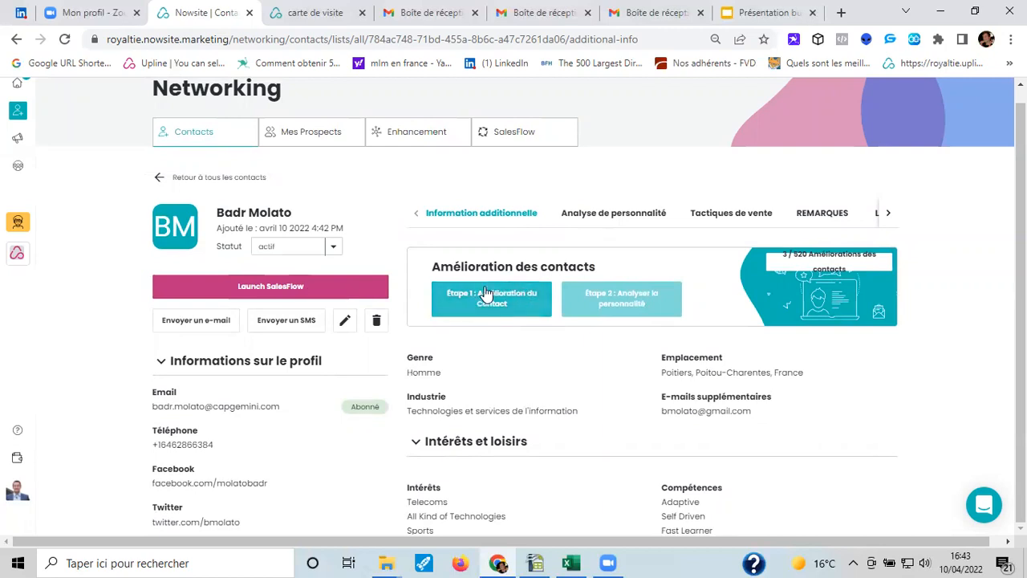
scroll(514, 345, down, 2)
scroll(505, 329, up, 2)
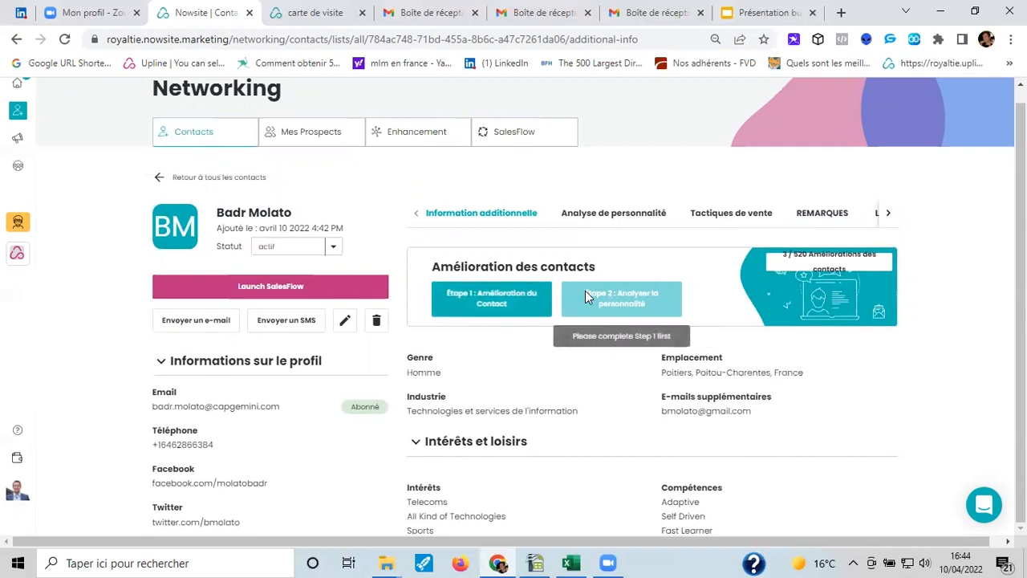
Visit the Mes Prospects, Enhancement and SalesFlow sections of Networking, and return to the Contacts overview
click(306, 140)
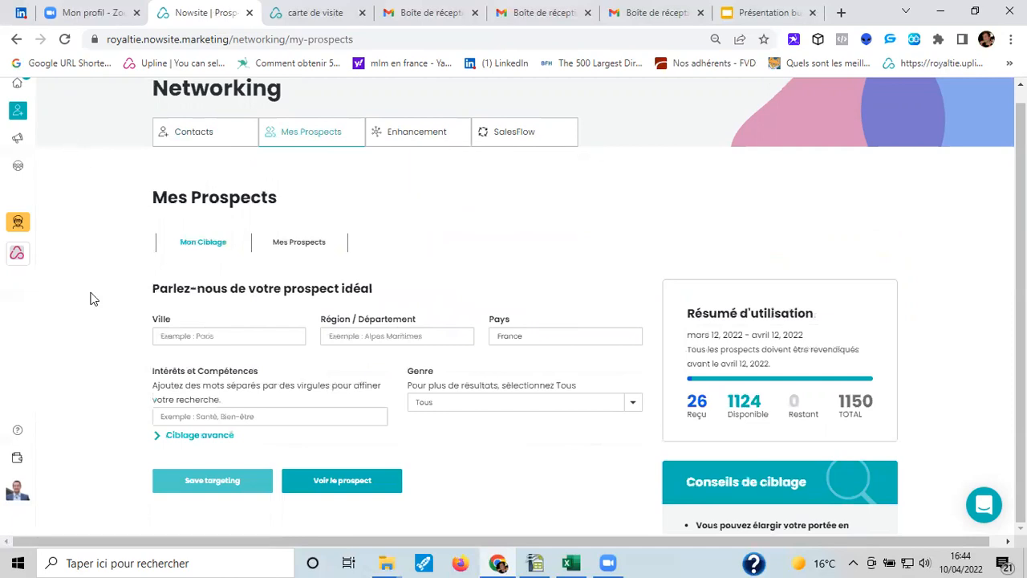
click(416, 138)
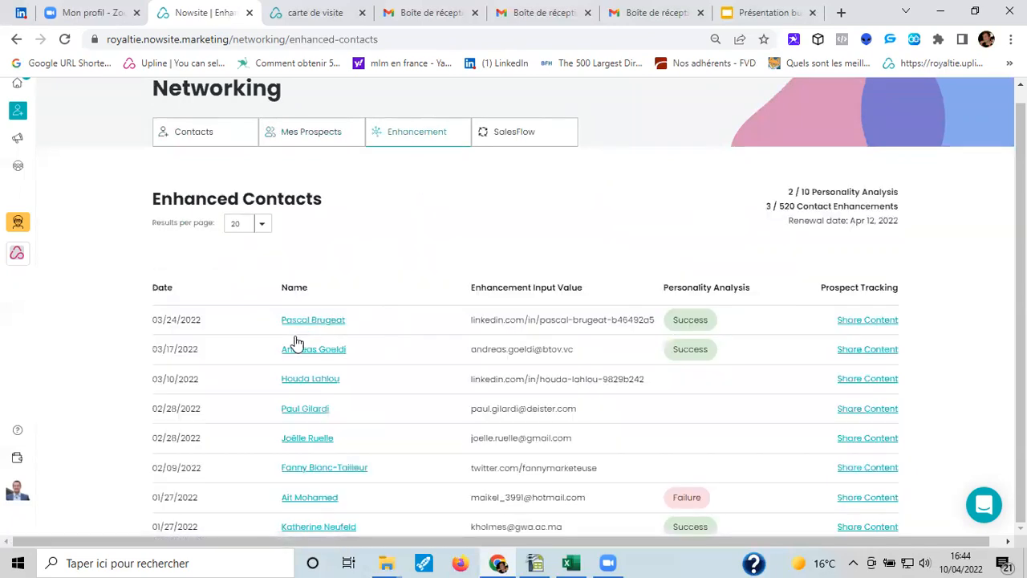
click(514, 137)
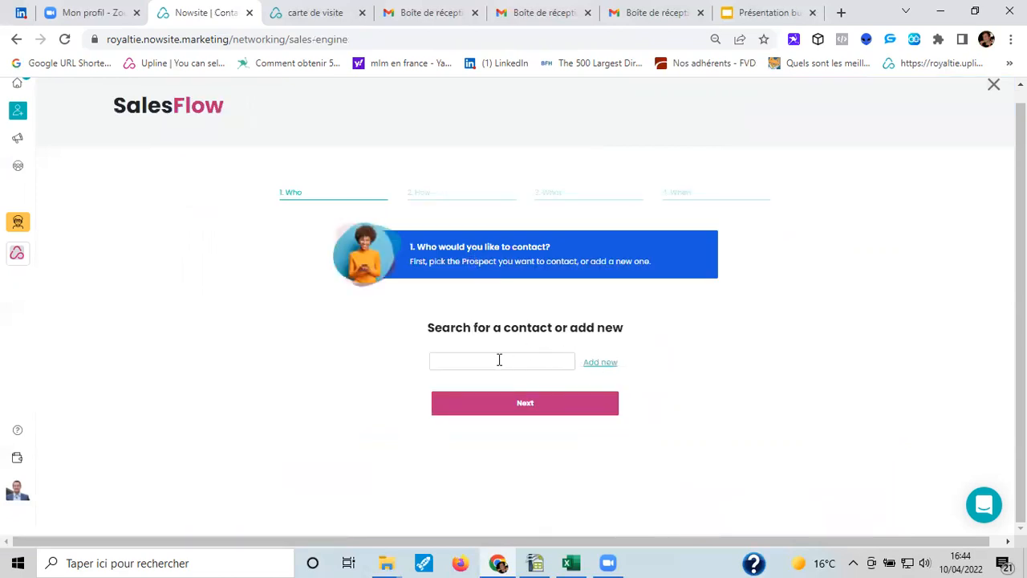
click(11, 124)
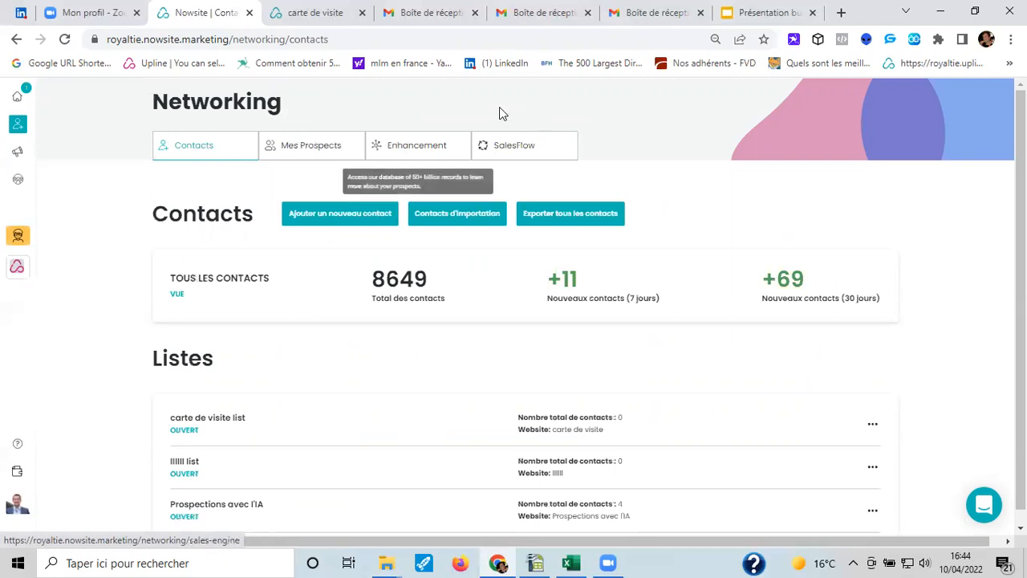
View the Marketing section's websites, and look through the Teams content for "La réussite en équipe" and the joined teams
click(16, 156)
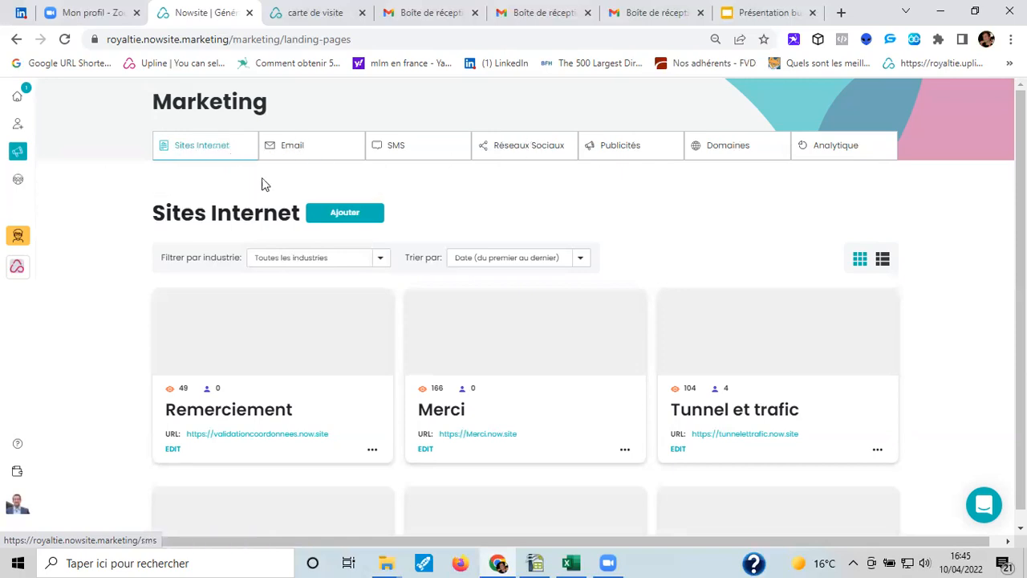
click(19, 182)
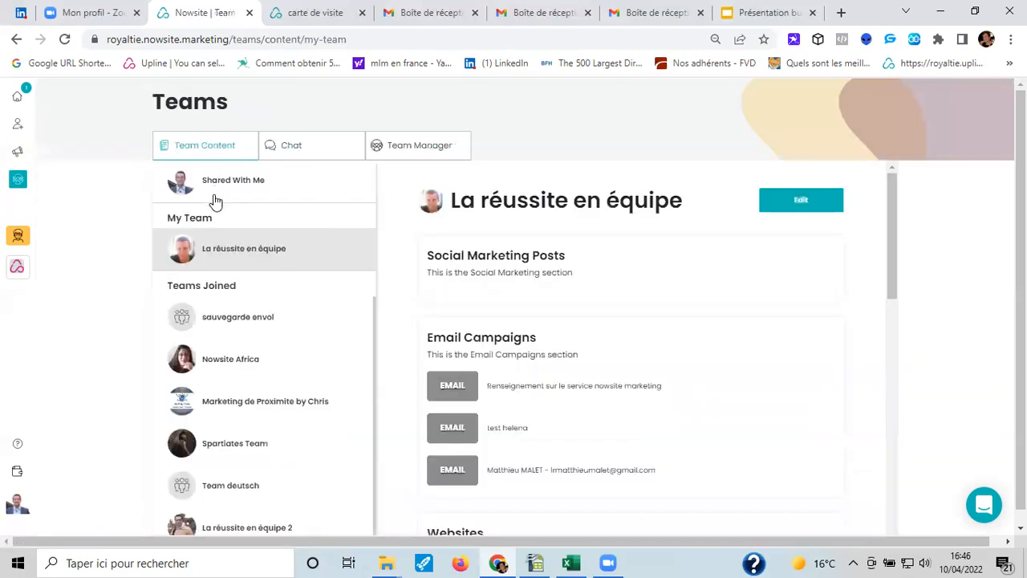
scroll(221, 210, down, 1)
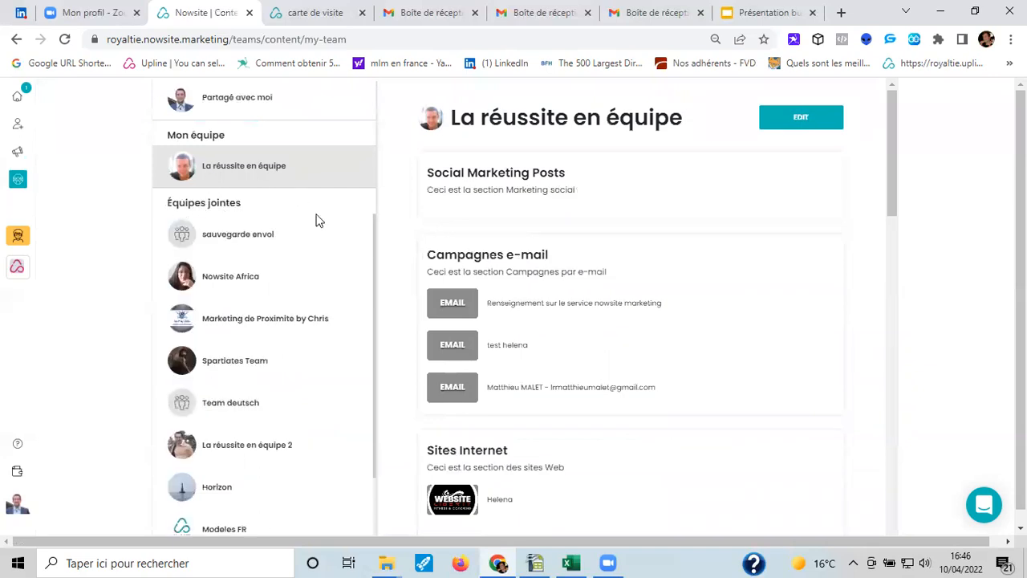
scroll(320, 221, up, 1)
scroll(409, 156, up, 1)
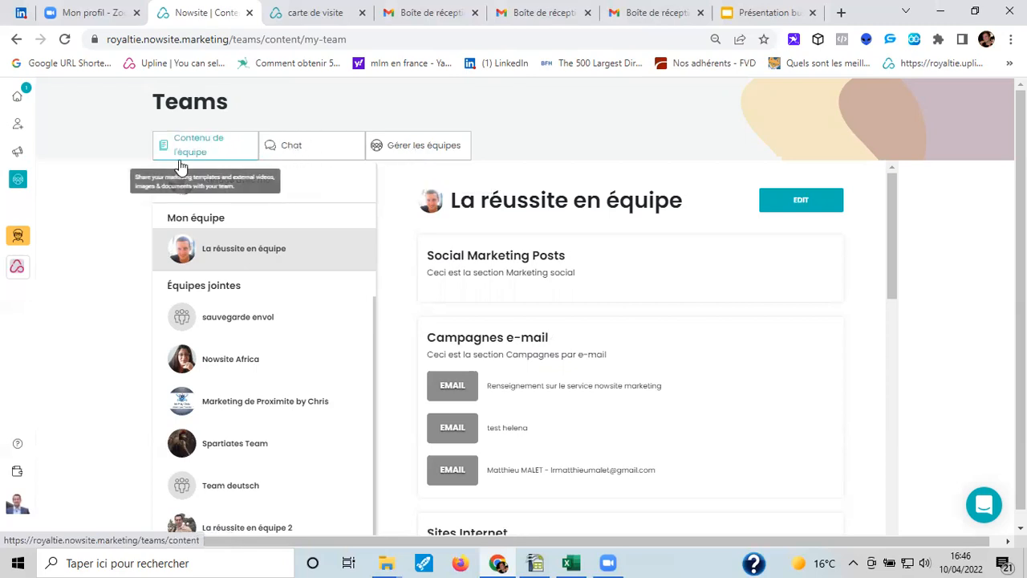
scroll(207, 244, down, 1)
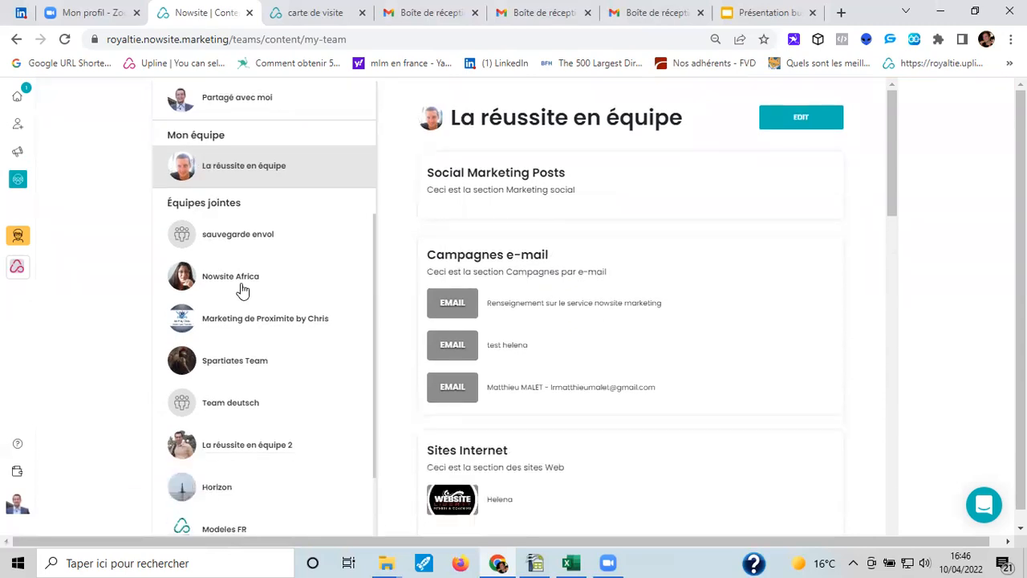
scroll(243, 290, up, 1)
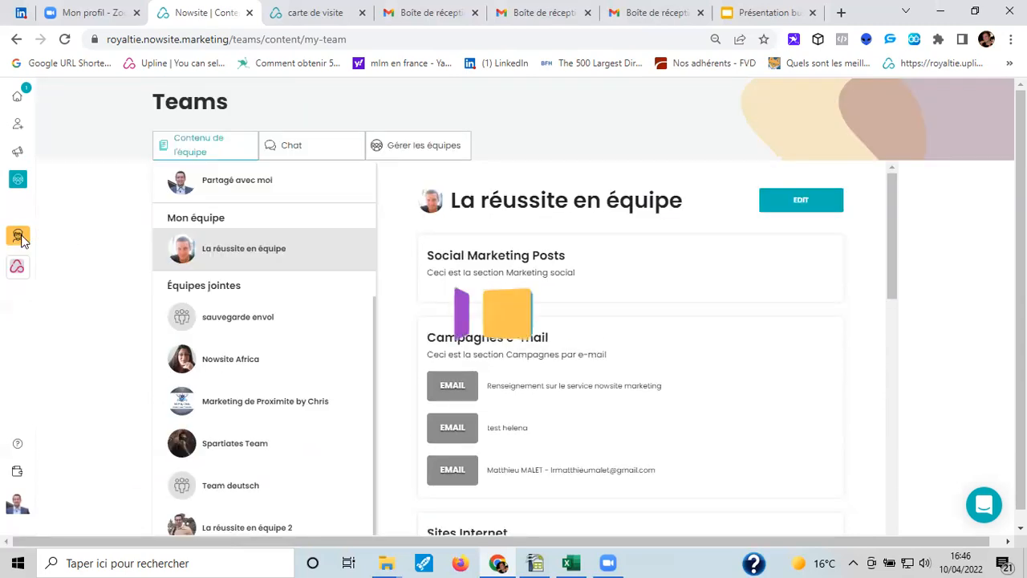
Open the nerd services page and look through the email, blog, expert meeting, SMS and social media offers
click(18, 236)
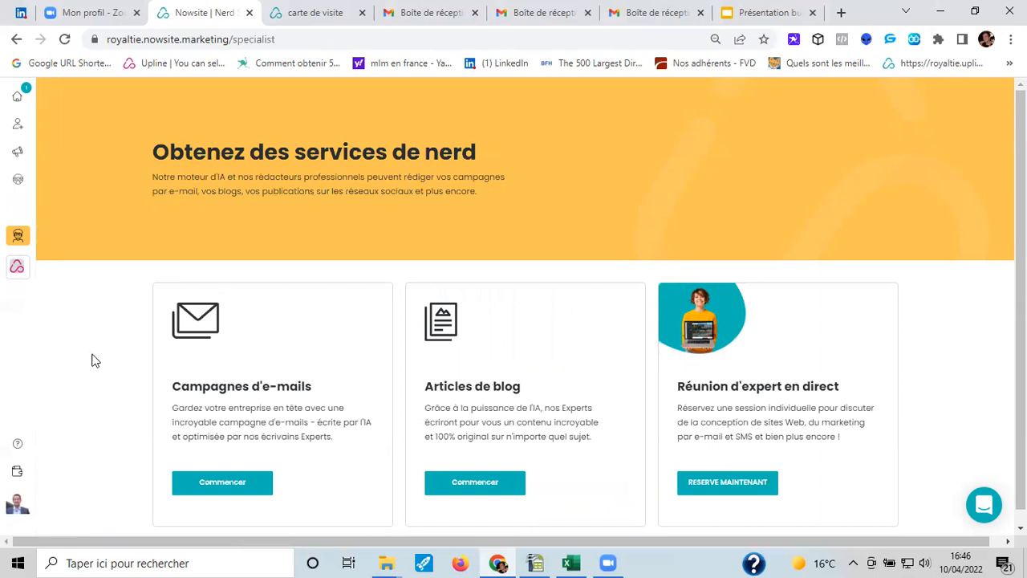
scroll(92, 360, down, 1)
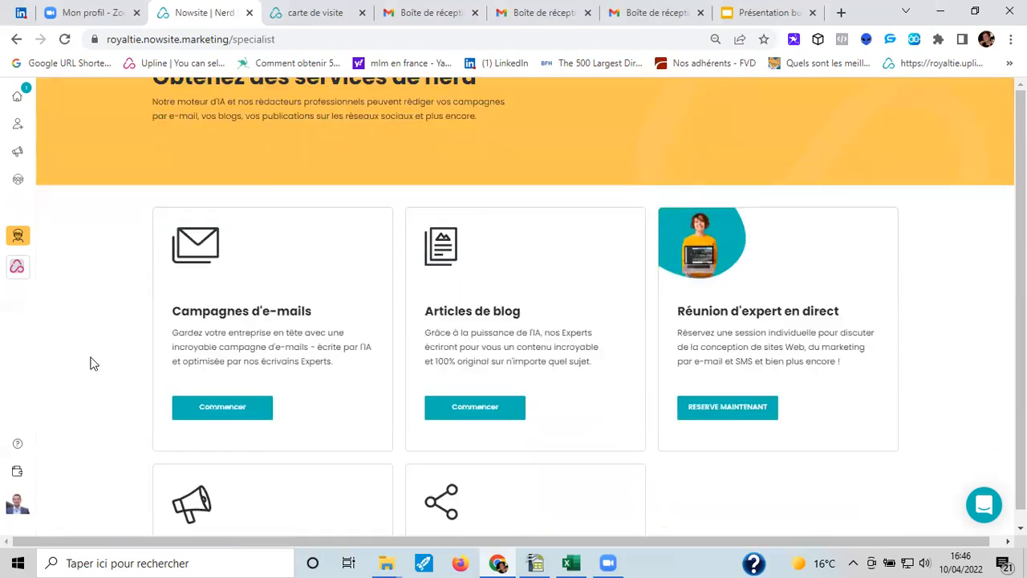
scroll(71, 310, down, 3)
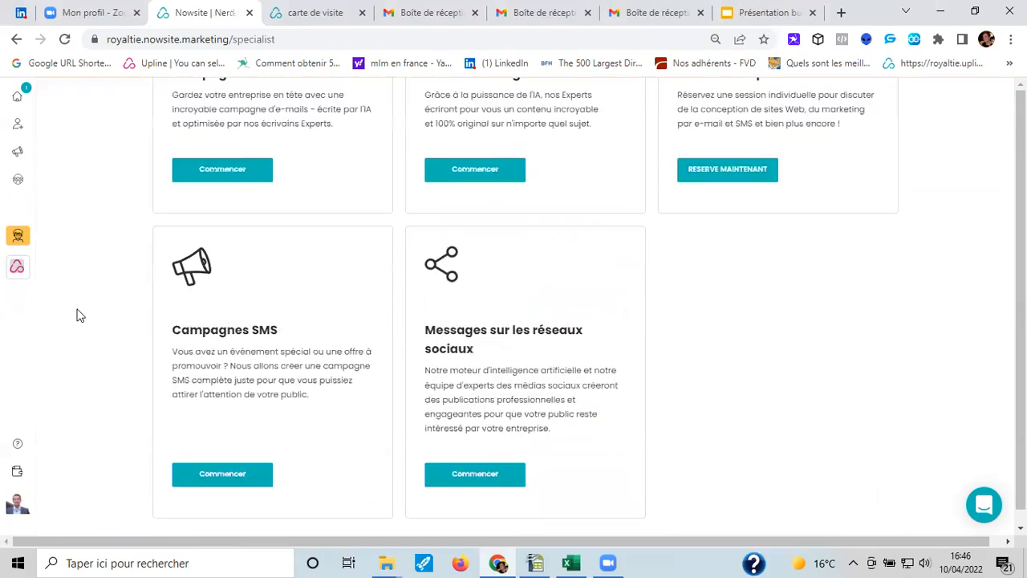
scroll(83, 321, up, 2)
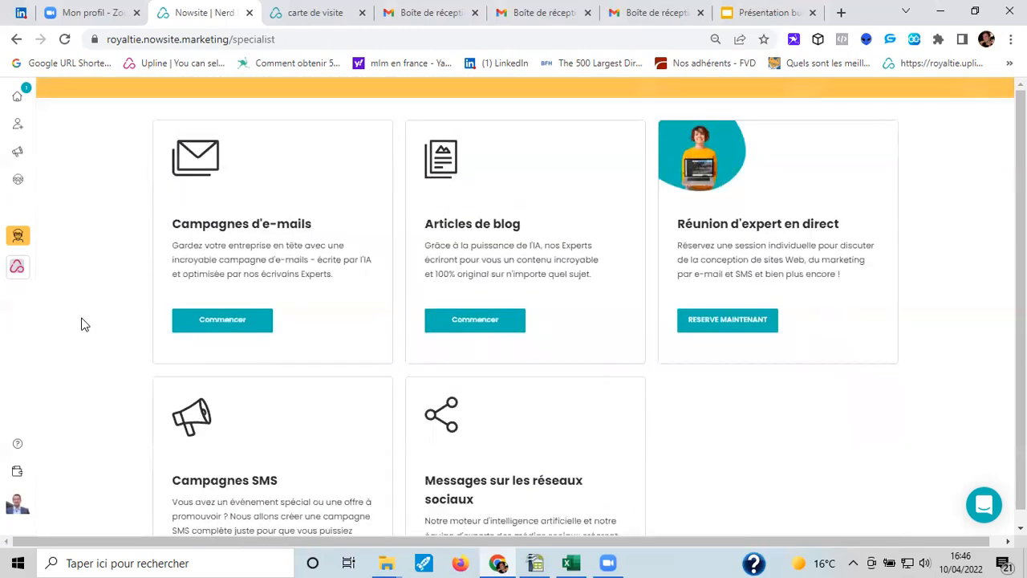
scroll(84, 325, down, 1)
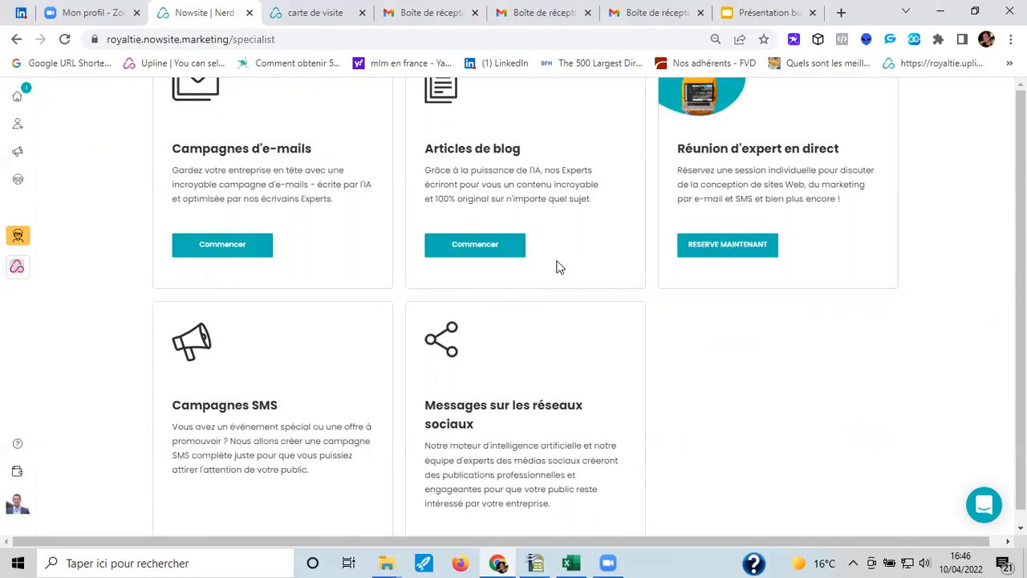
scroll(562, 281, down, 1)
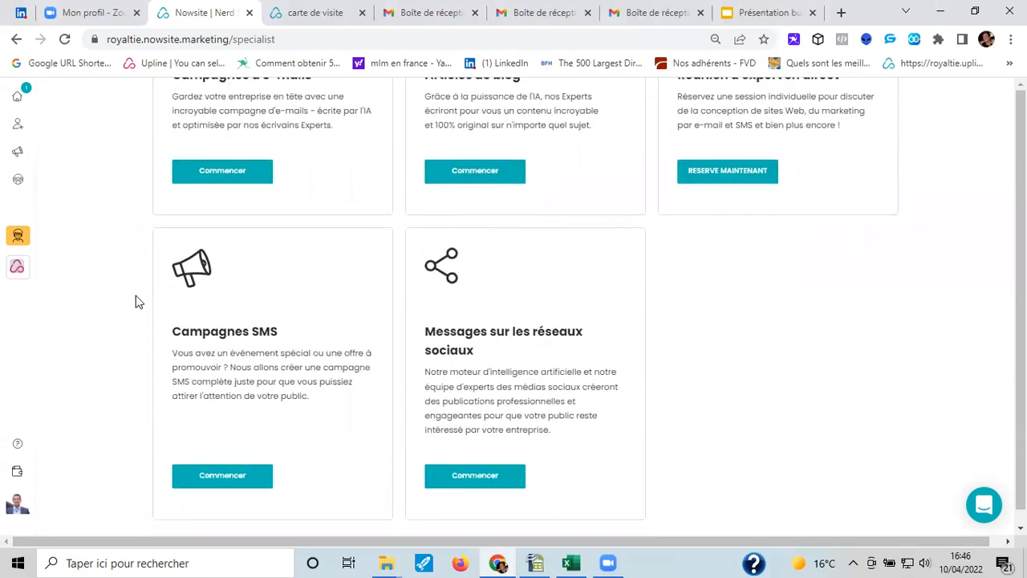
scroll(138, 300, up, 1)
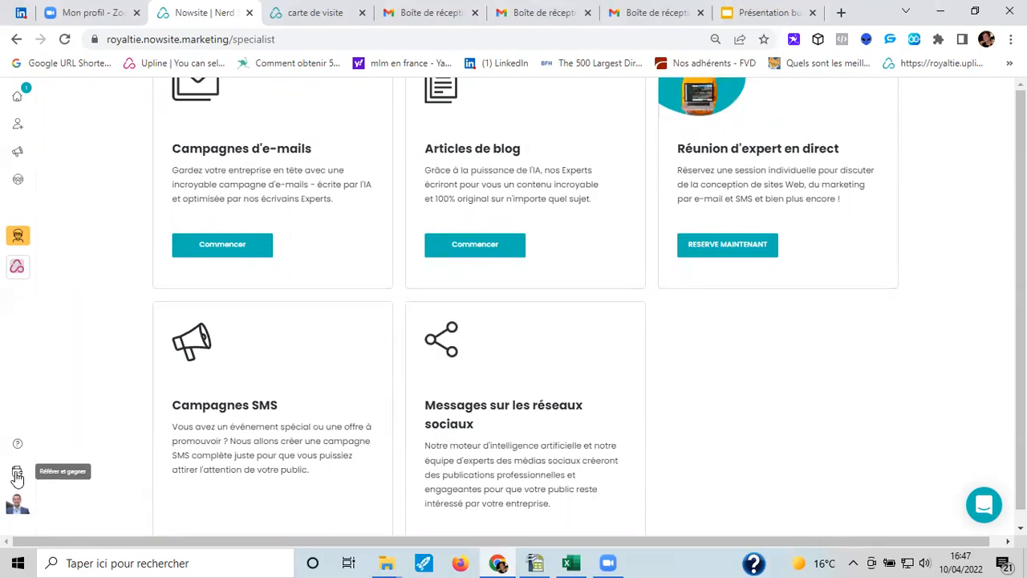
Review the affiliate program's links and payment setup, and the account's basic information, connections and billing details
click(17, 475)
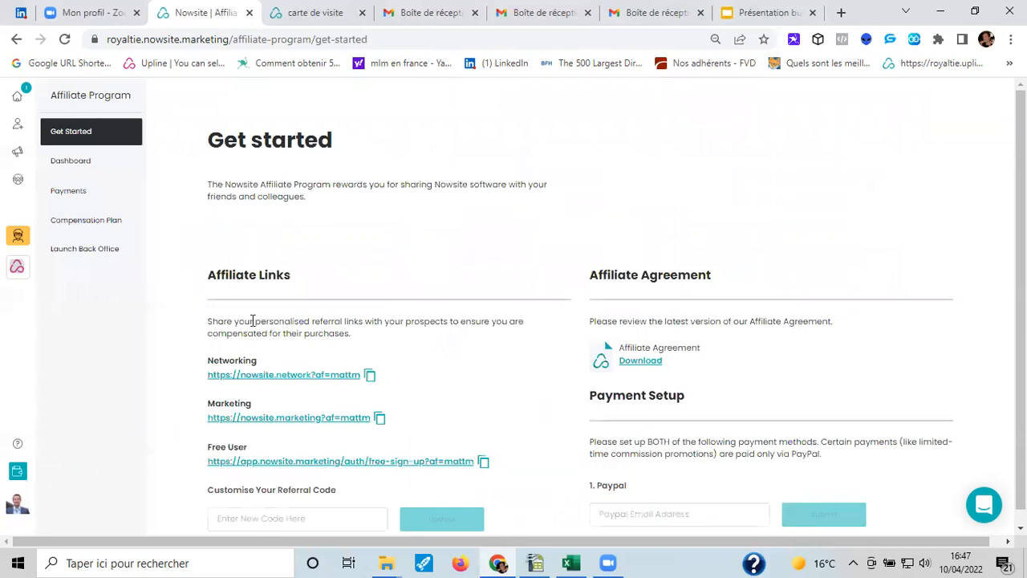
scroll(253, 321, down, 2)
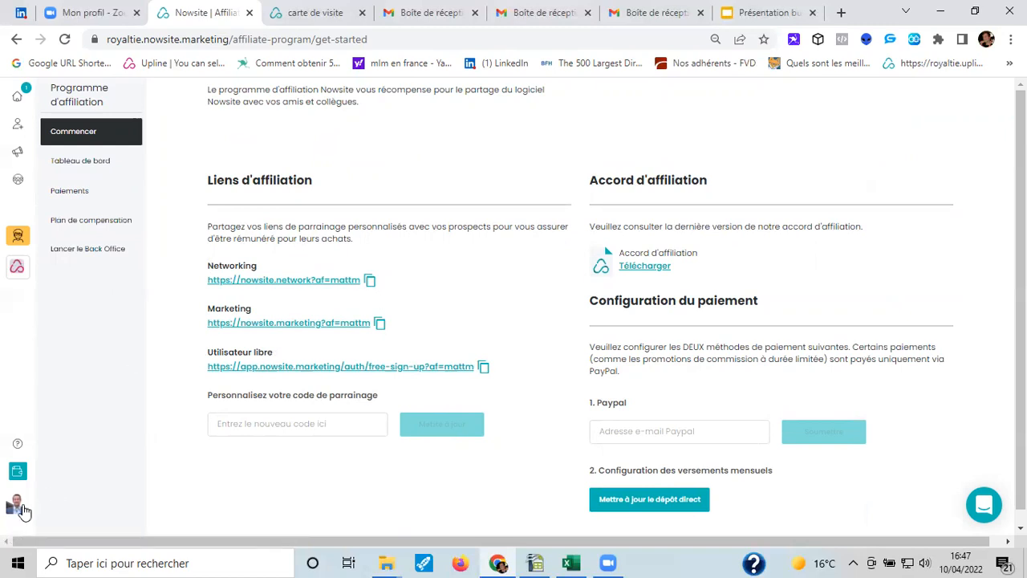
click(14, 509)
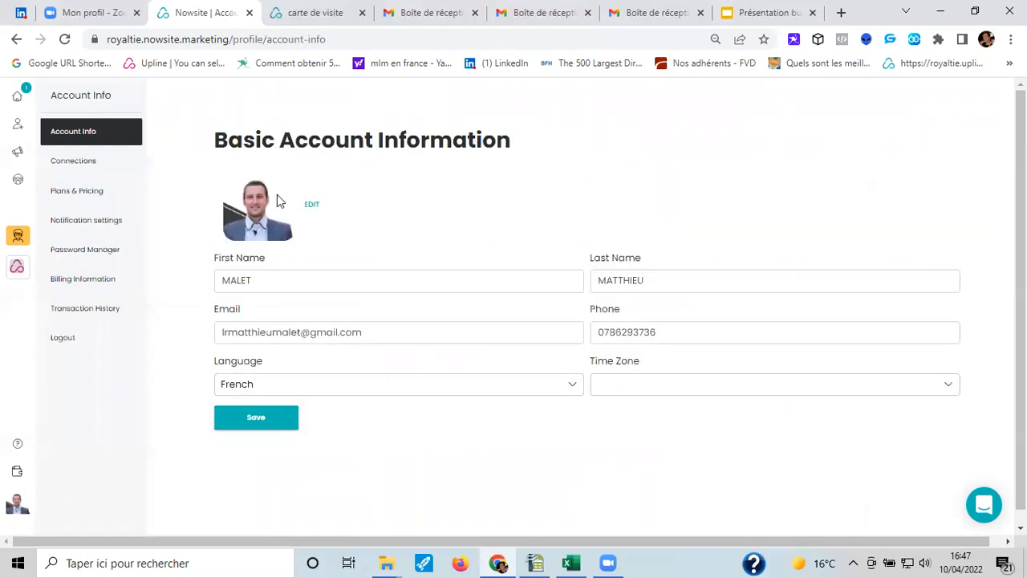
click(93, 166)
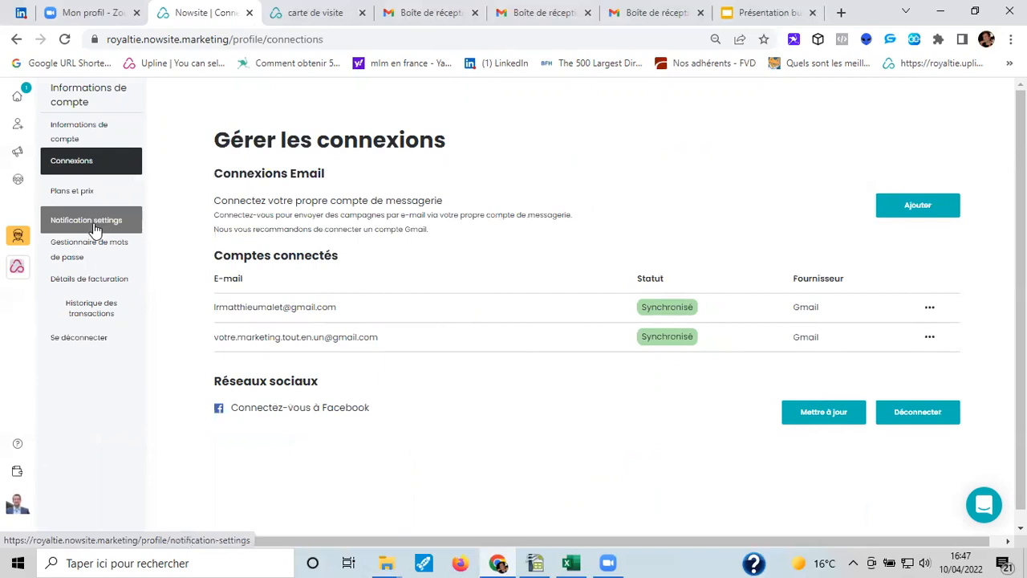
click(93, 287)
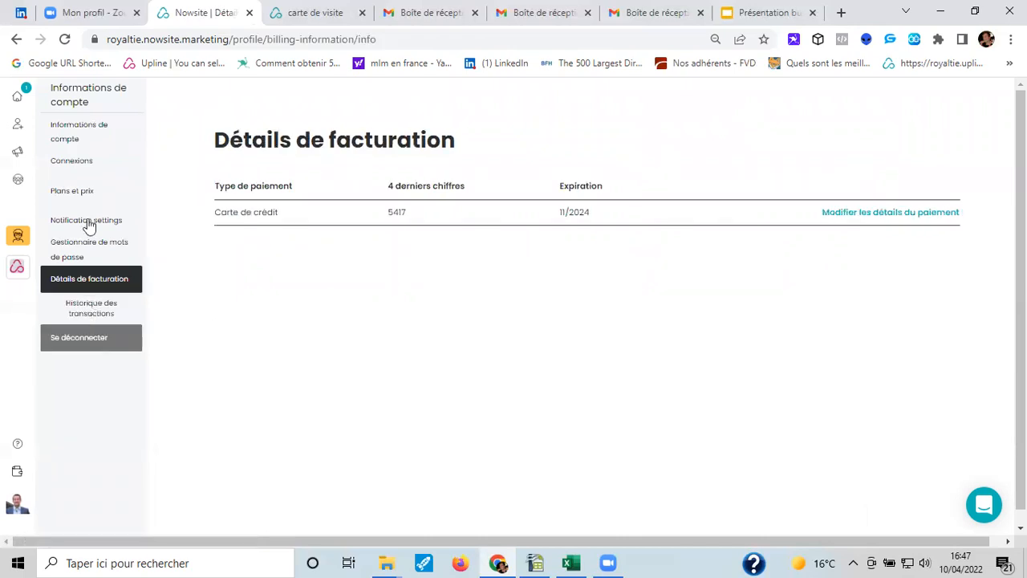
Start adding a website in Marketing and browse the blank, capture page and Constructeur de marque templates
click(17, 154)
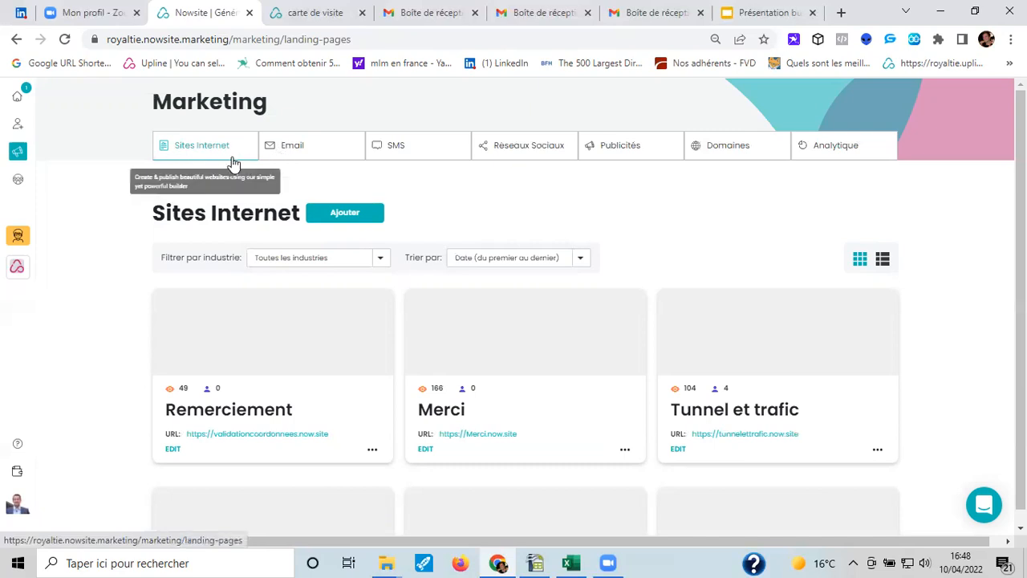
click(337, 221)
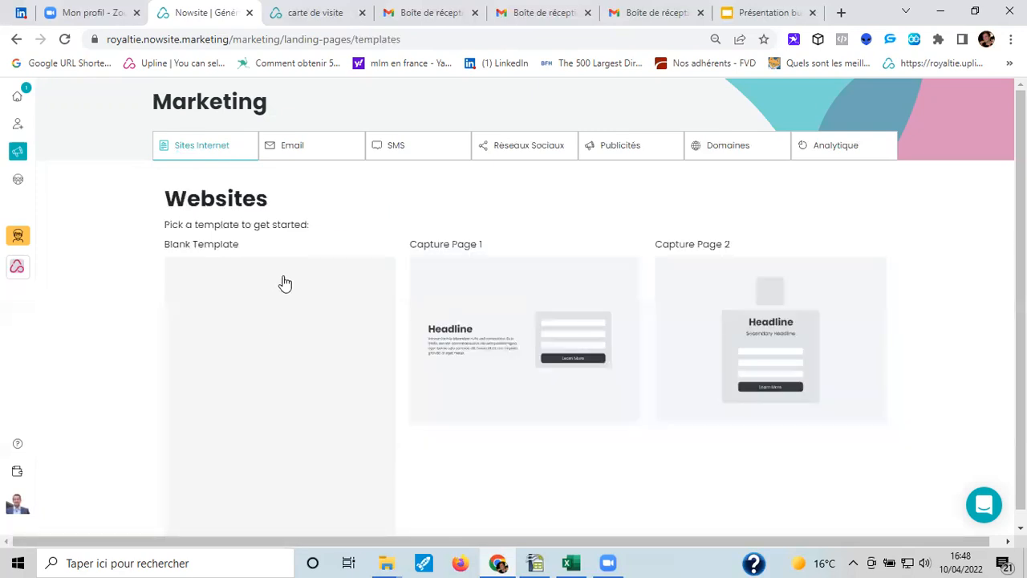
scroll(282, 285, down, 3)
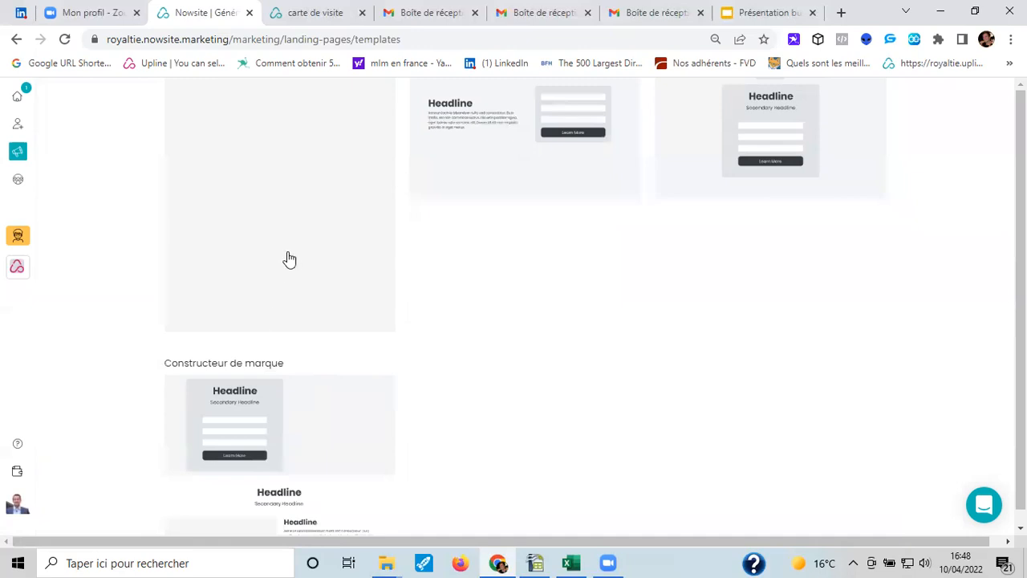
scroll(272, 220, up, 1)
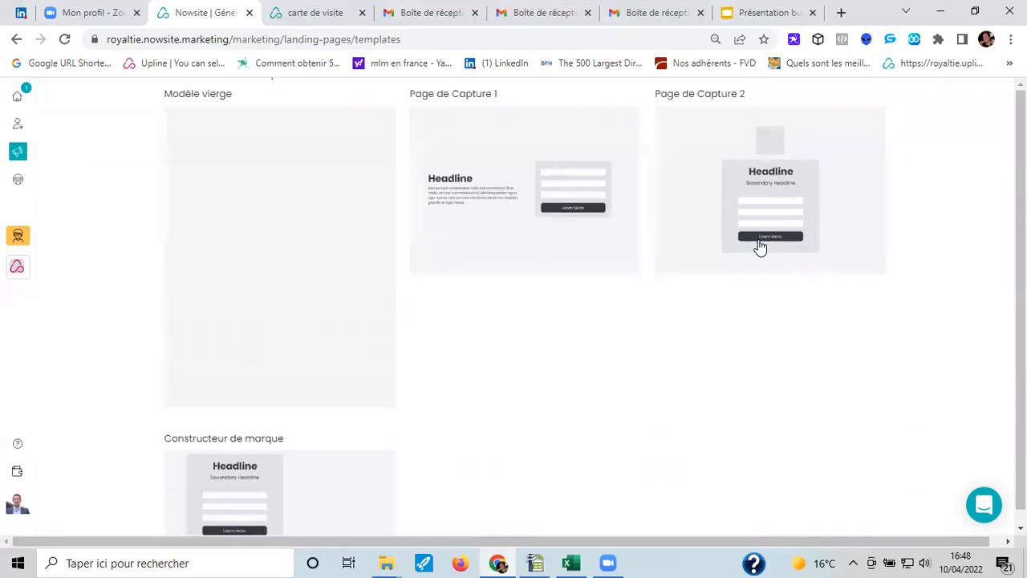
scroll(750, 237, up, 2)
scroll(291, 454, down, 3)
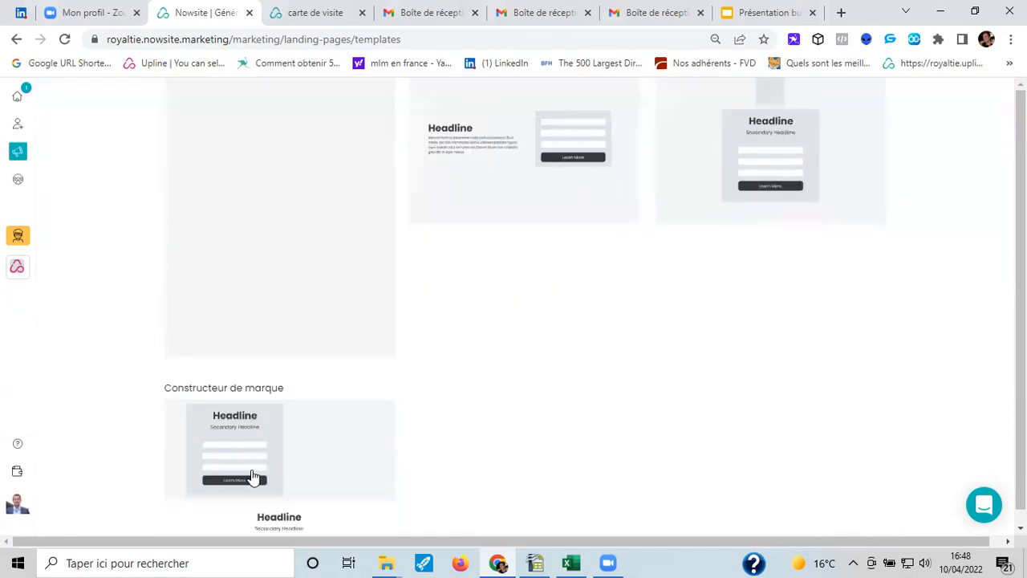
scroll(251, 475, down, 2)
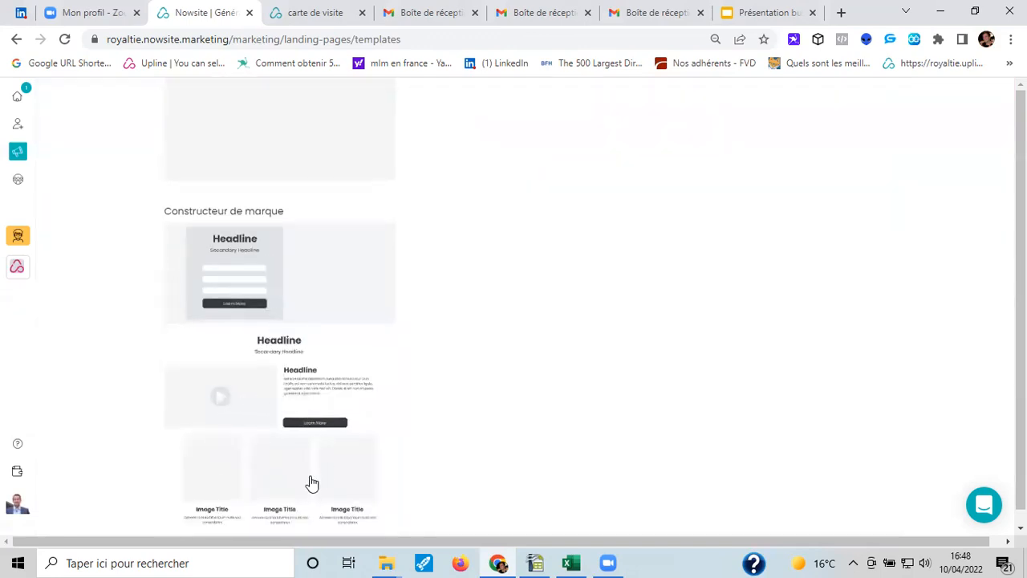
Start a new website from the Modèle vierge template with business name "kkkkkk" and website name "kkkkkkkk"
scroll(293, 321, up, 3)
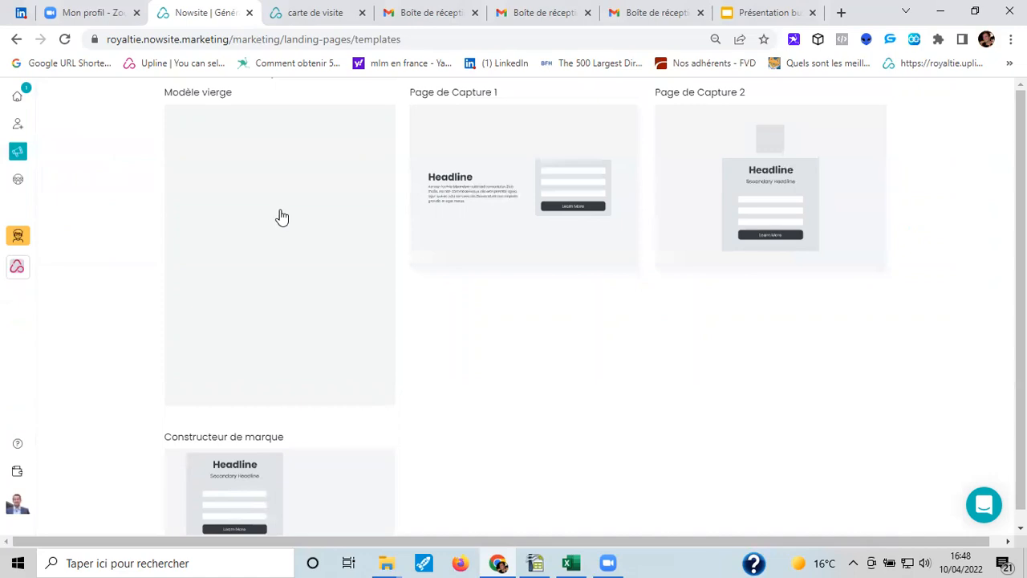
click(280, 215)
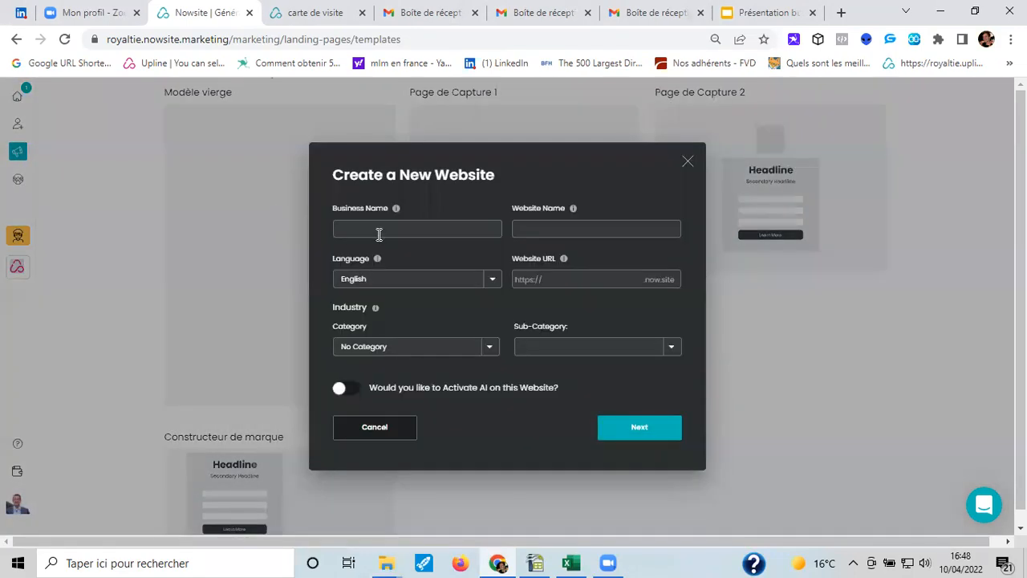
click(380, 227)
text(kkkkkk)
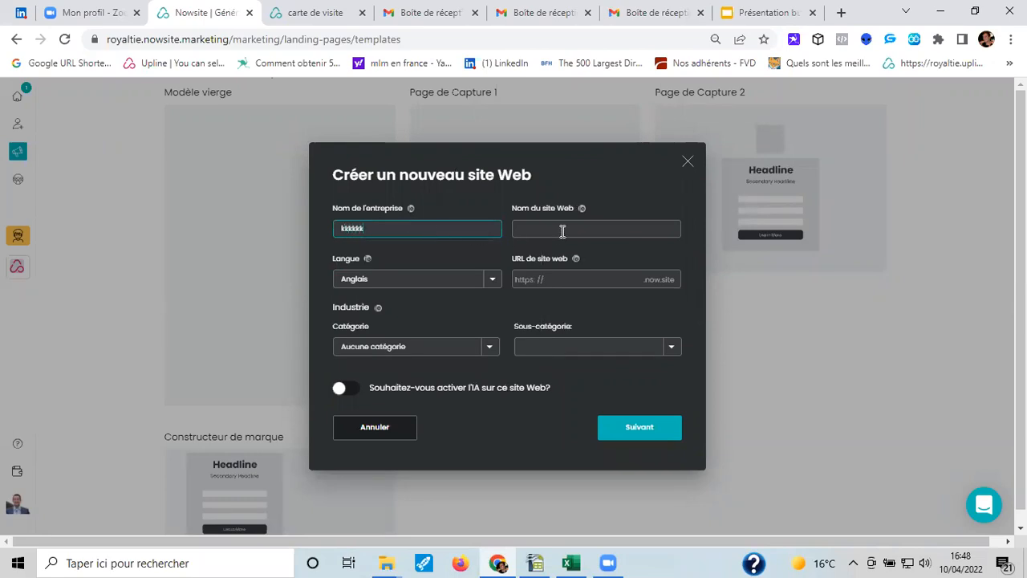
click(561, 226)
text(kkkkkkkk)
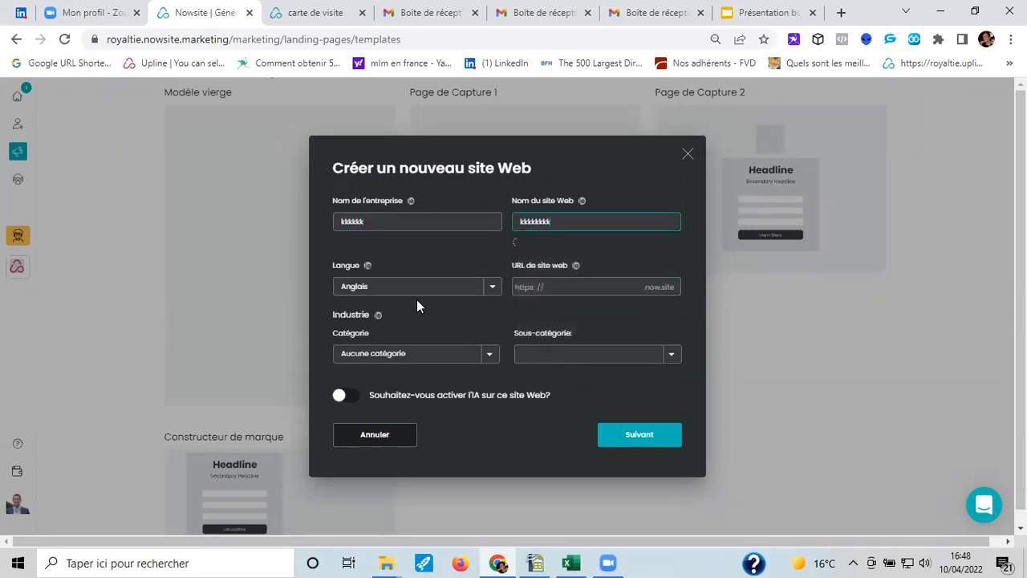
Set the new website's language to Français and its now.site URL to "kkkkkkkkkkk"
click(398, 292)
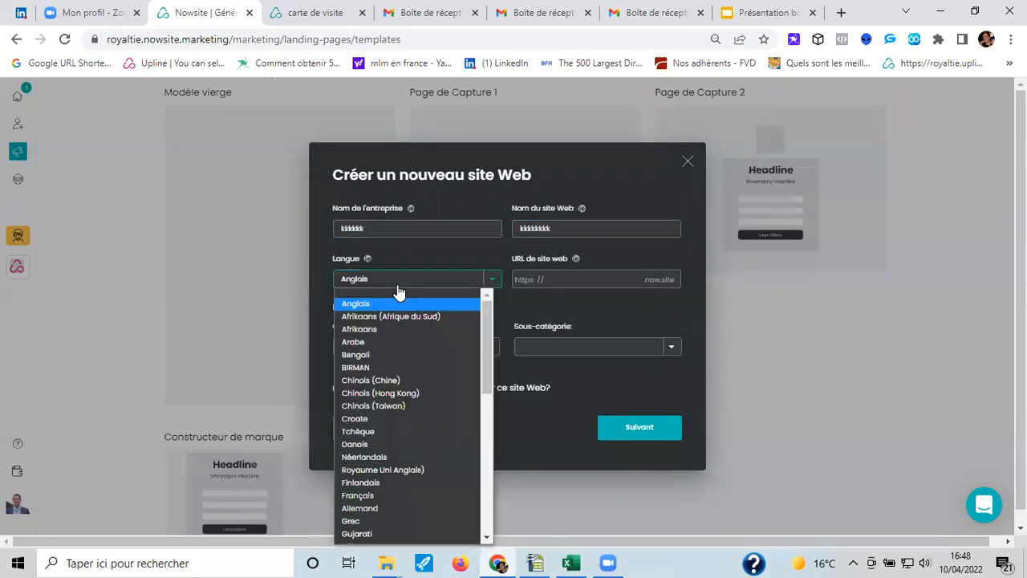
click(370, 497)
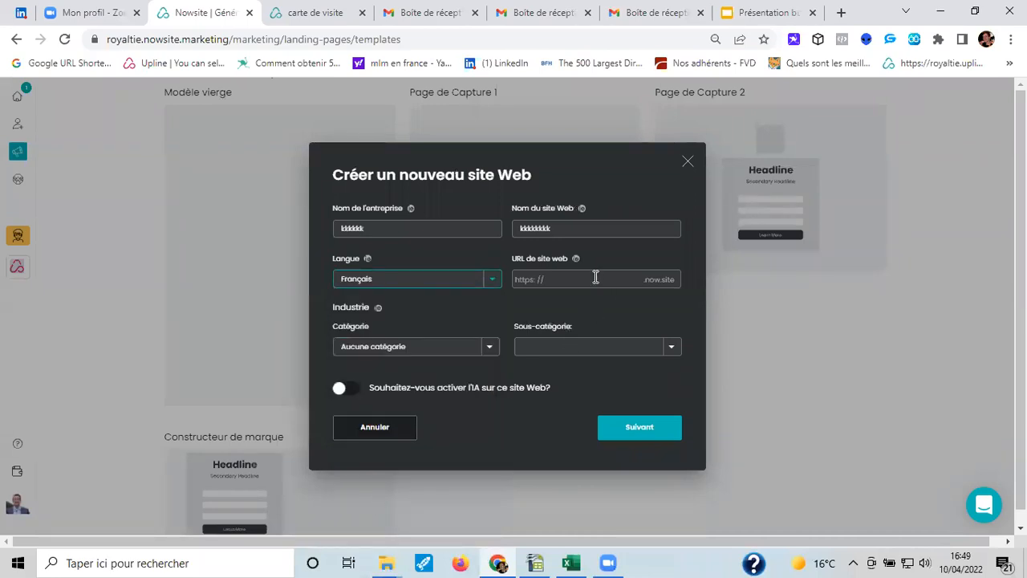
click(560, 278)
text(kkkkkk)
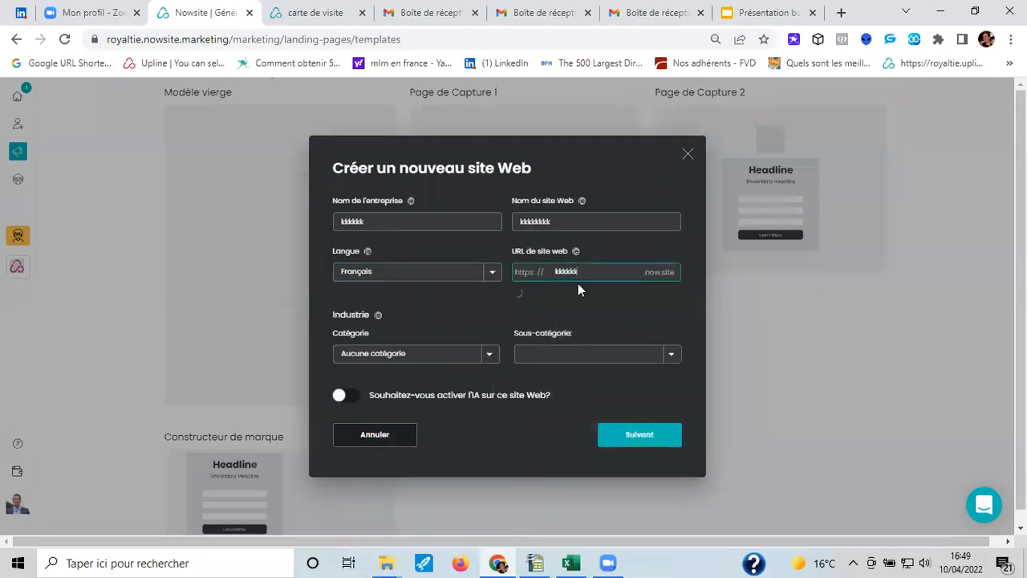
text(kkkkk)
Set the industry category to Marketing Digital with sub-category Online marketing, and continue to the website builder
click(460, 355)
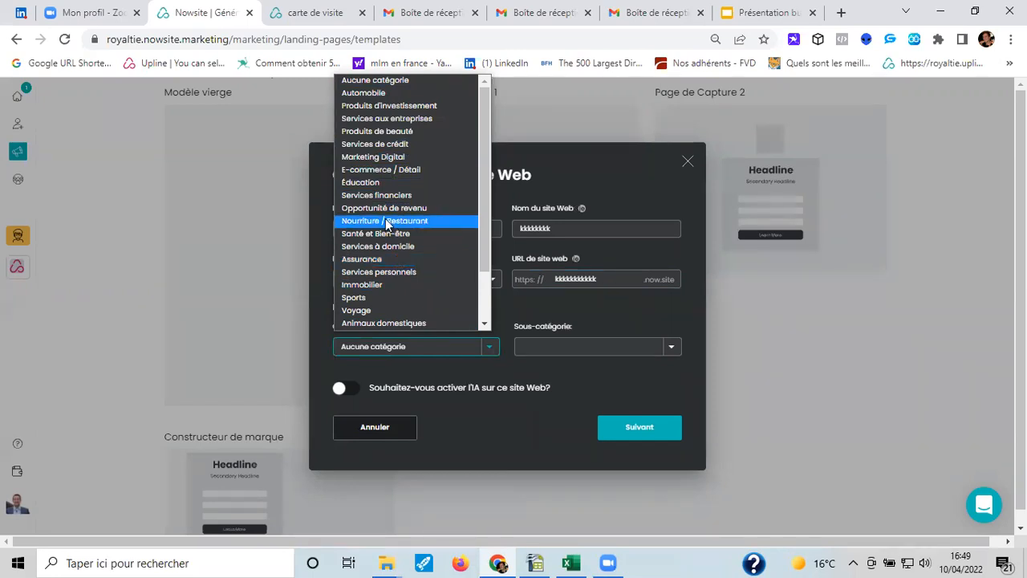
click(393, 157)
click(590, 345)
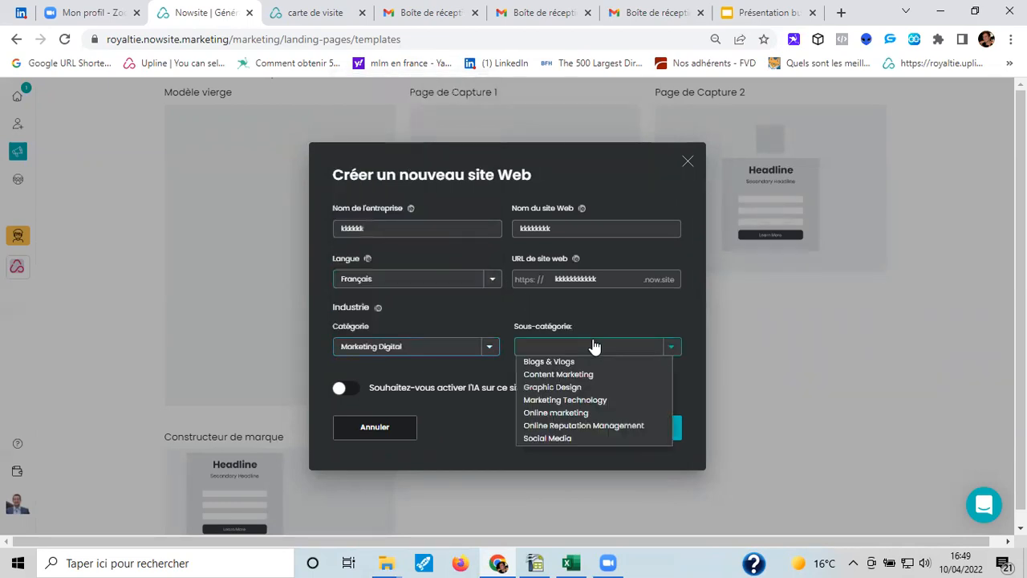
click(588, 413)
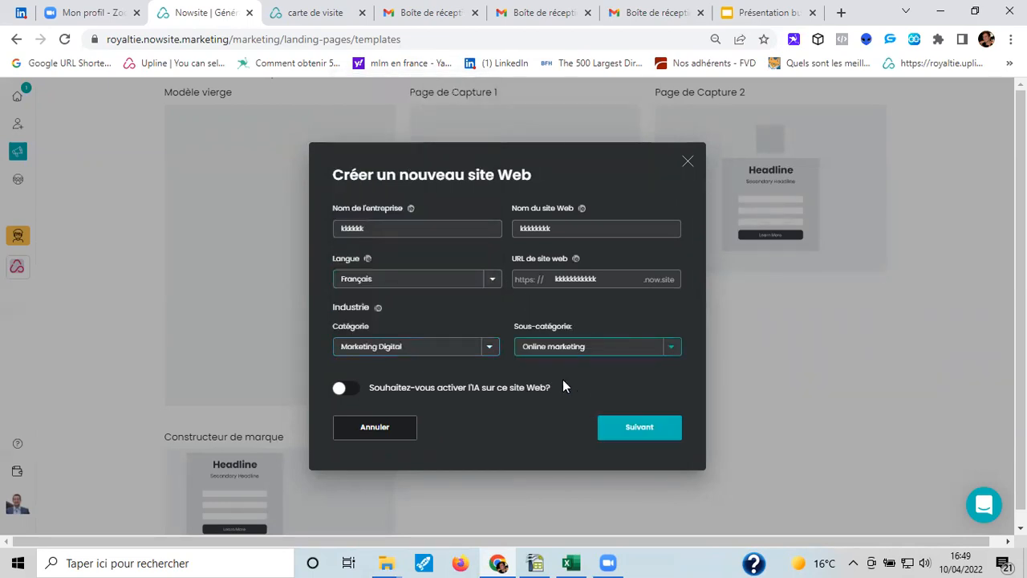
click(650, 429)
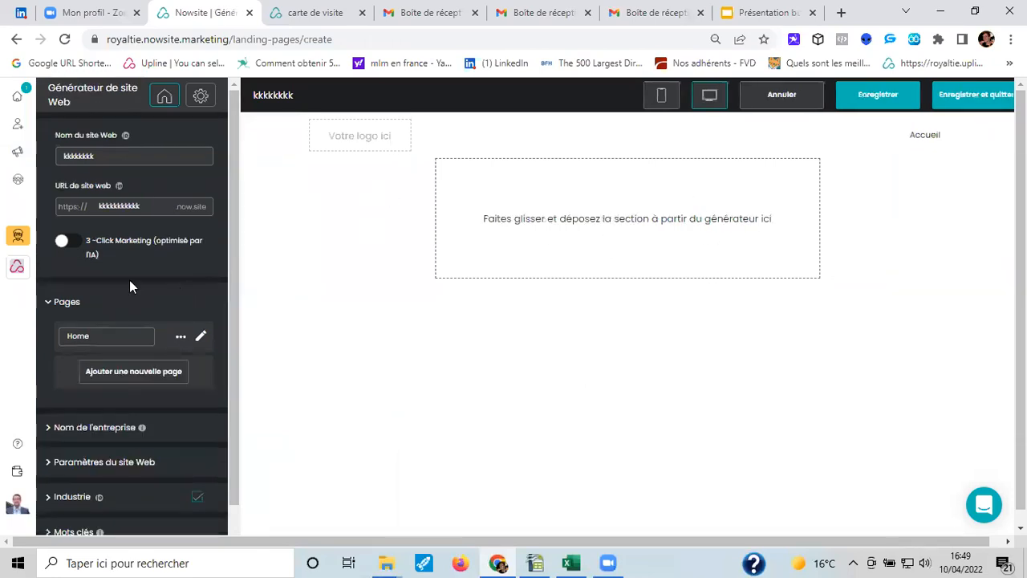
Look through the website's general settings: name, URL, pages, business name, site parameters, industry, keywords and social media connections
scroll(129, 280, down, 1)
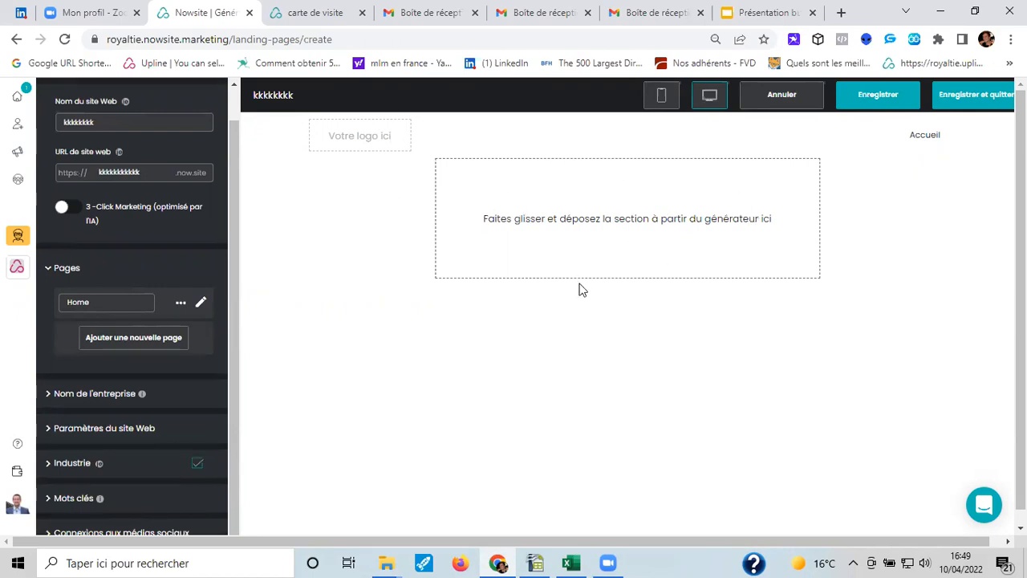
scroll(188, 242, up, 1)
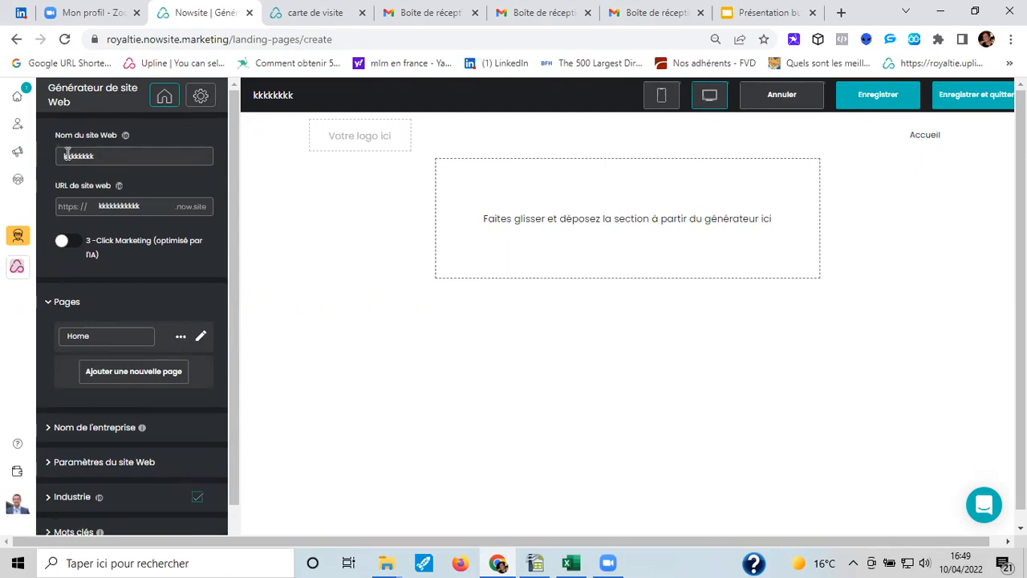
scroll(106, 197, down, 1)
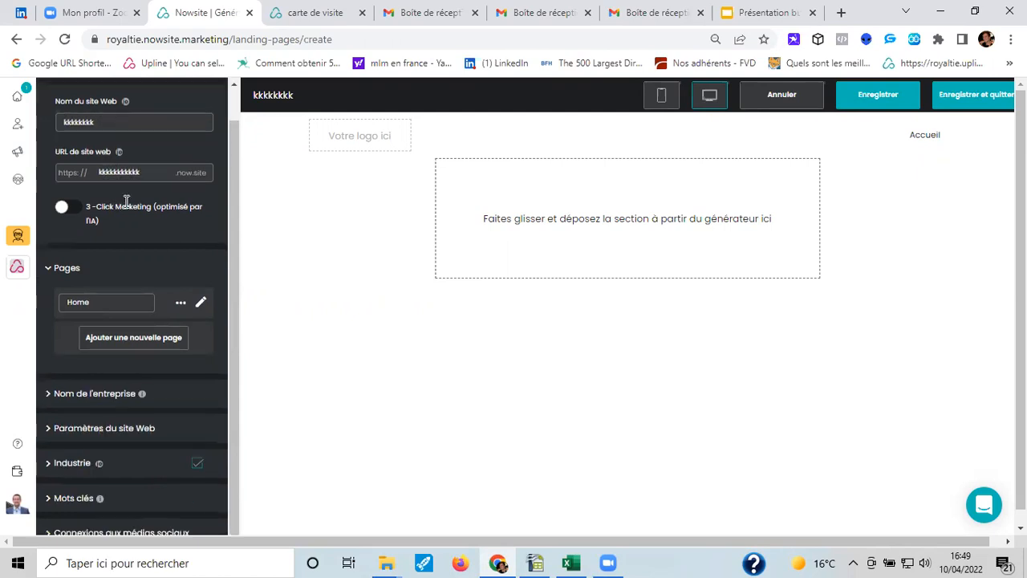
click(68, 172)
scroll(179, 319, down, 1)
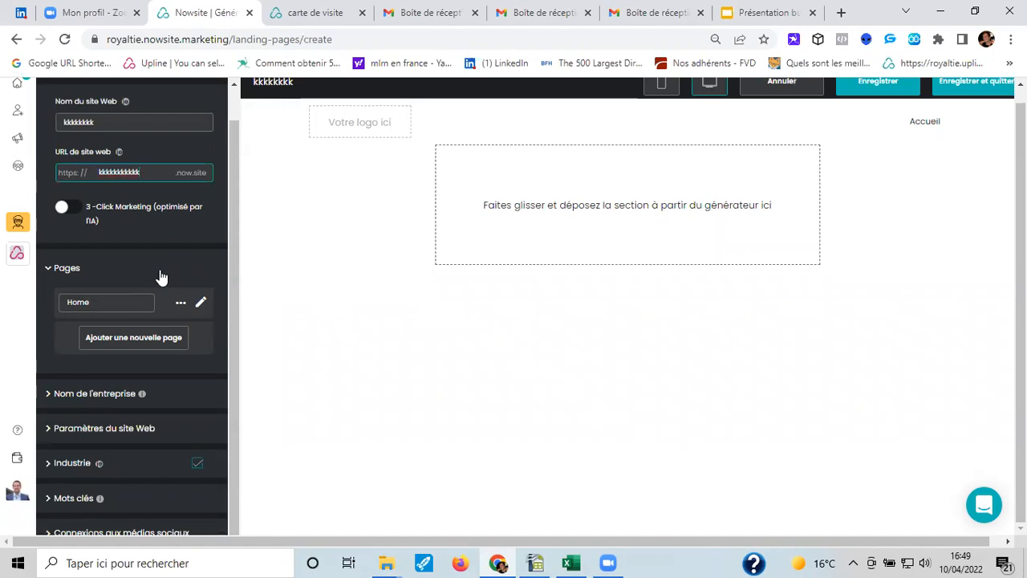
click(102, 398)
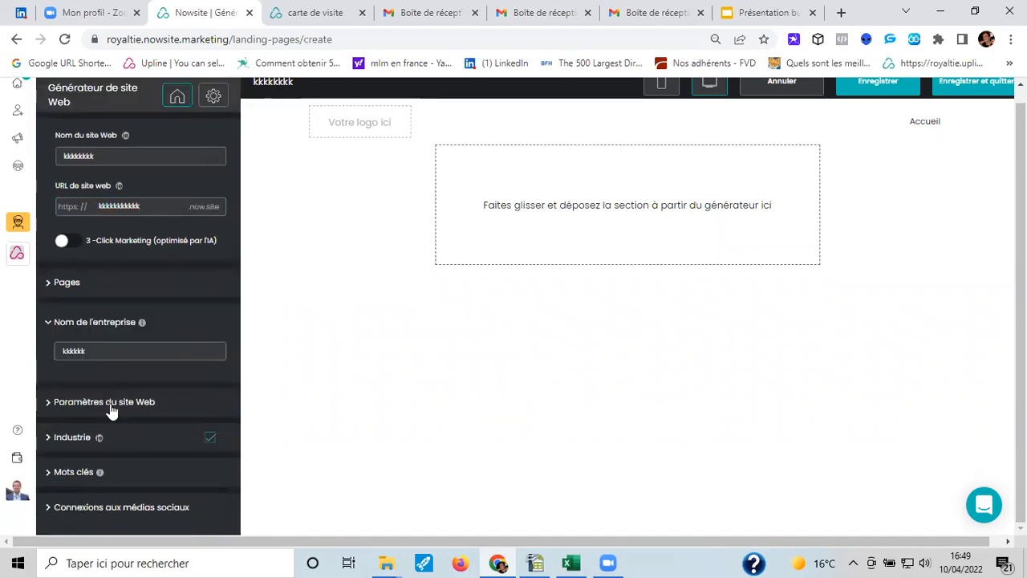
click(112, 403)
scroll(115, 280, down, 3)
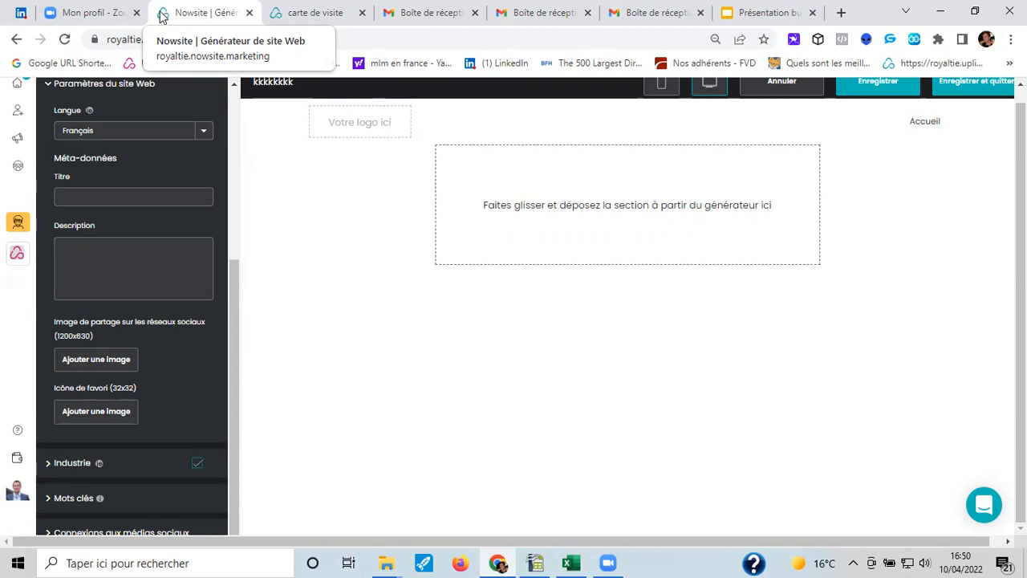
click(128, 464)
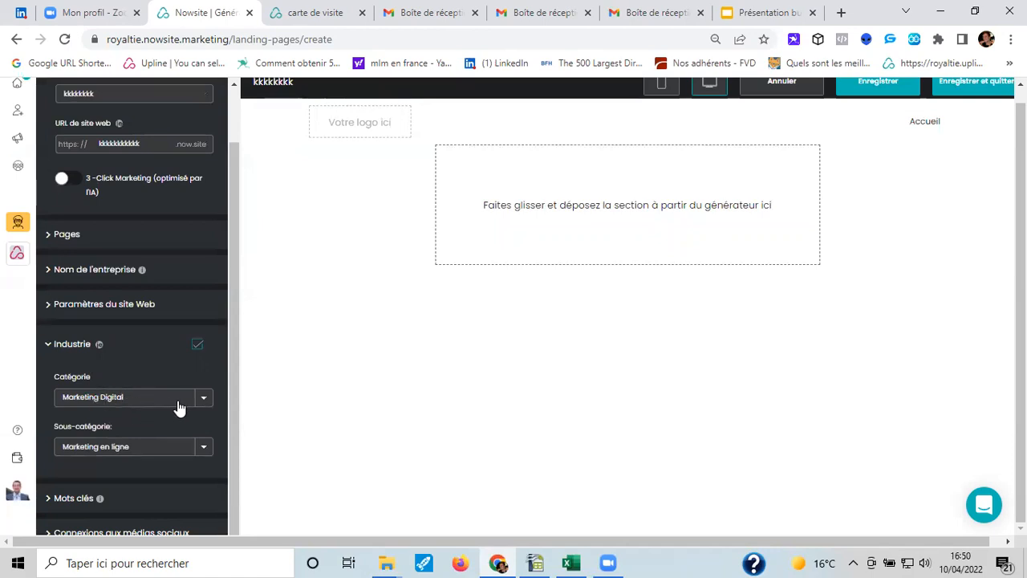
click(105, 497)
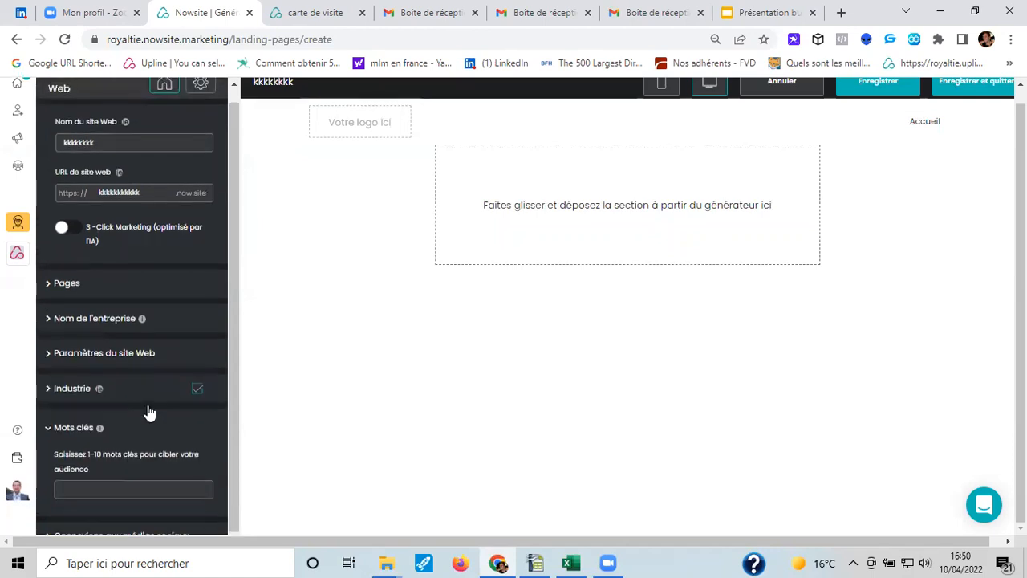
click(153, 531)
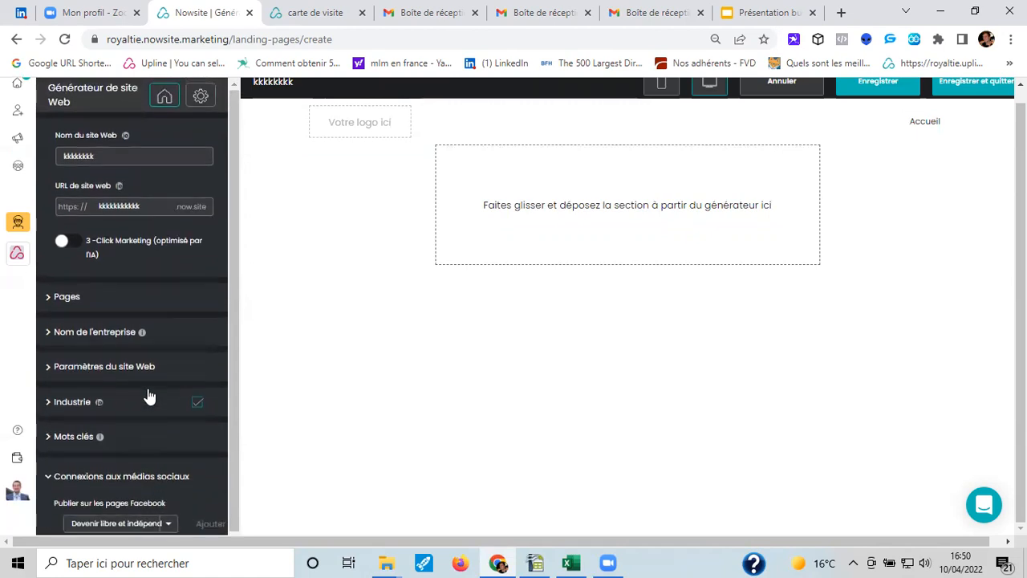
Open the Home page for editing, look through the available main sections and add a Carte de visite digitale section
click(125, 295)
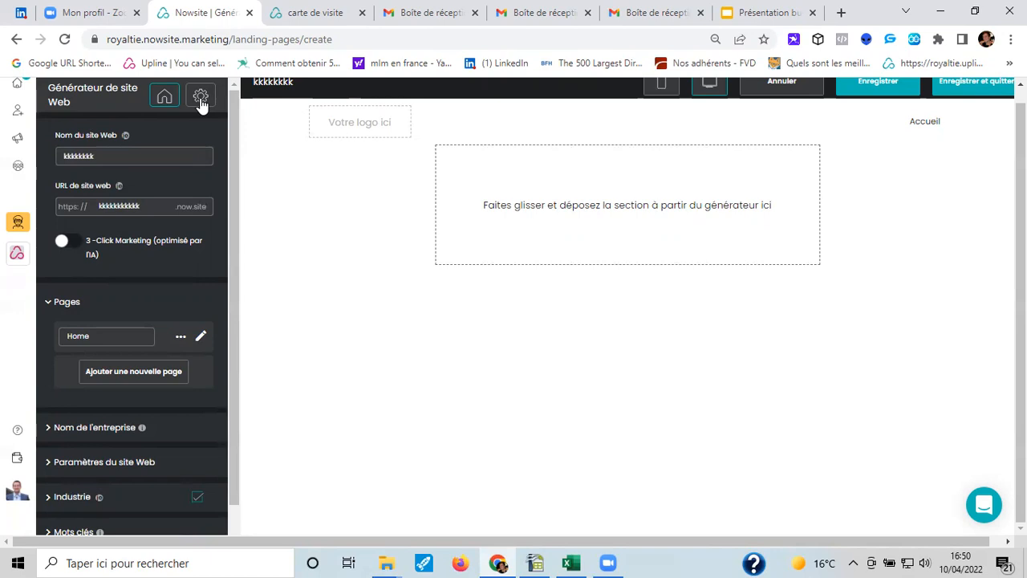
click(200, 336)
scroll(137, 273, down, 2)
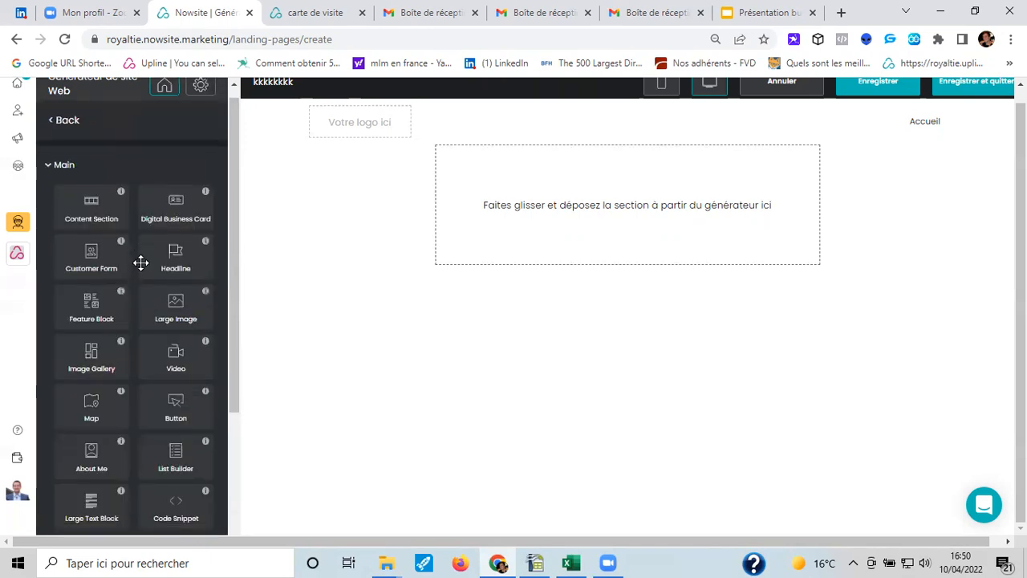
scroll(153, 353, down, 2)
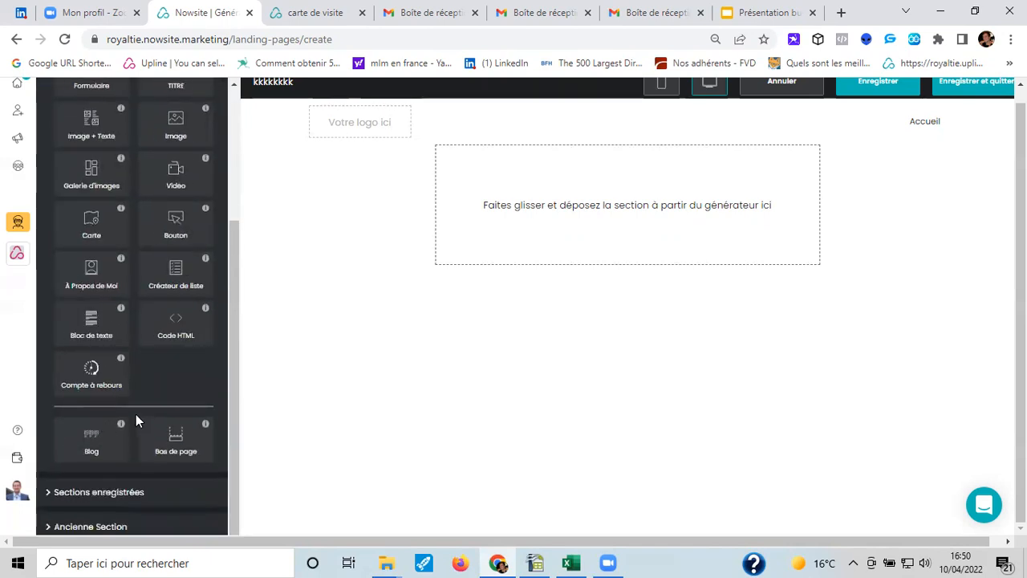
scroll(165, 213, up, 1)
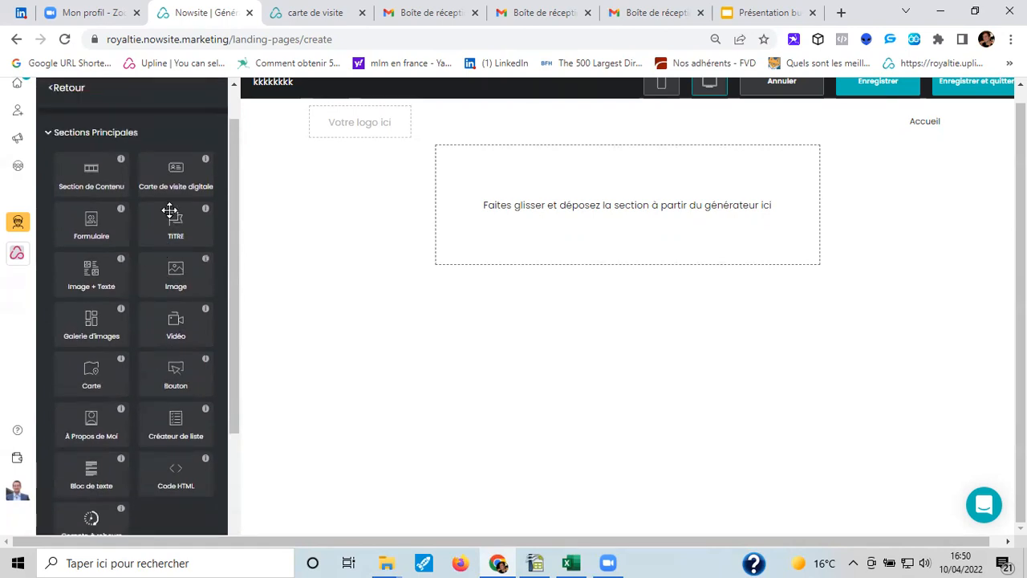
scroll(167, 240, down, 1)
scroll(157, 215, up, 2)
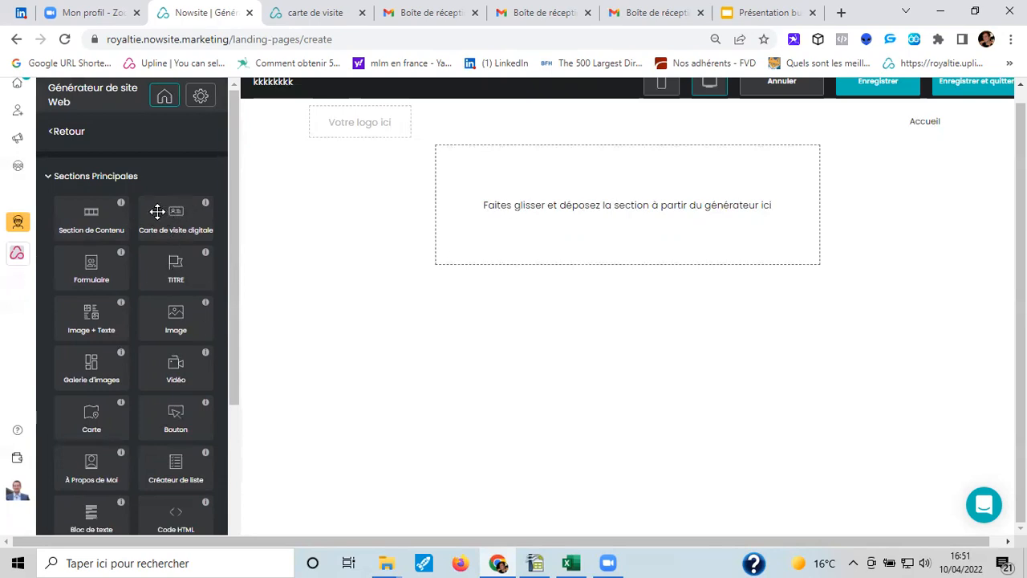
drag(166, 213, 567, 216)
scroll(449, 297, down, 3)
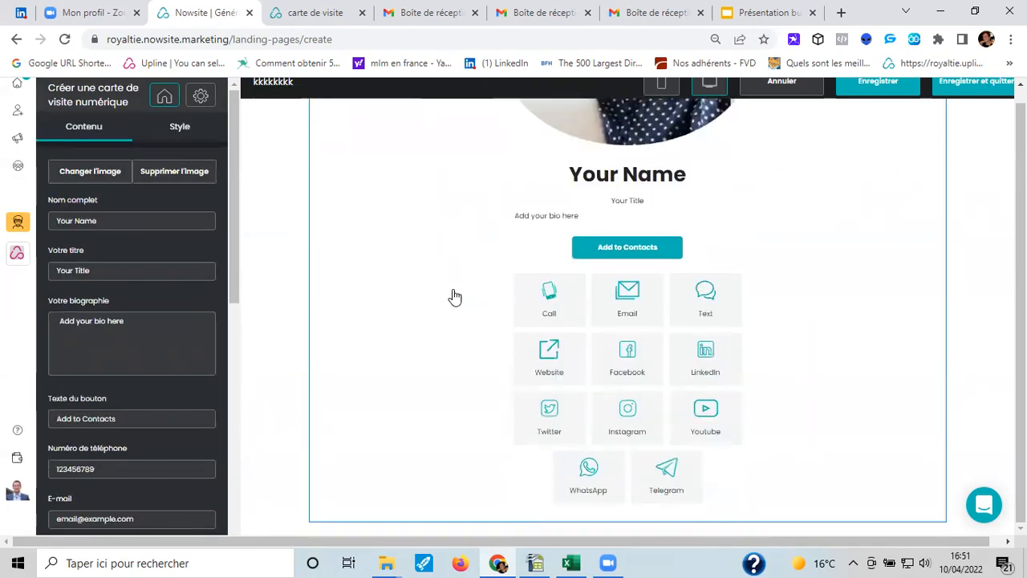
scroll(415, 273, up, 2)
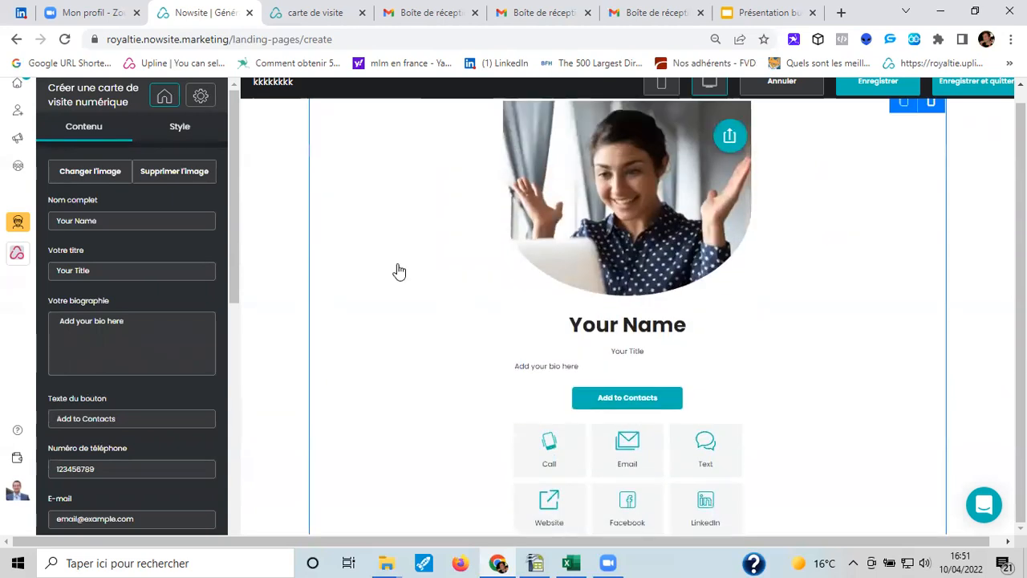
Replace the full name placeholder on the digital business card with the card owner's first name
drag(106, 218, 9, 223)
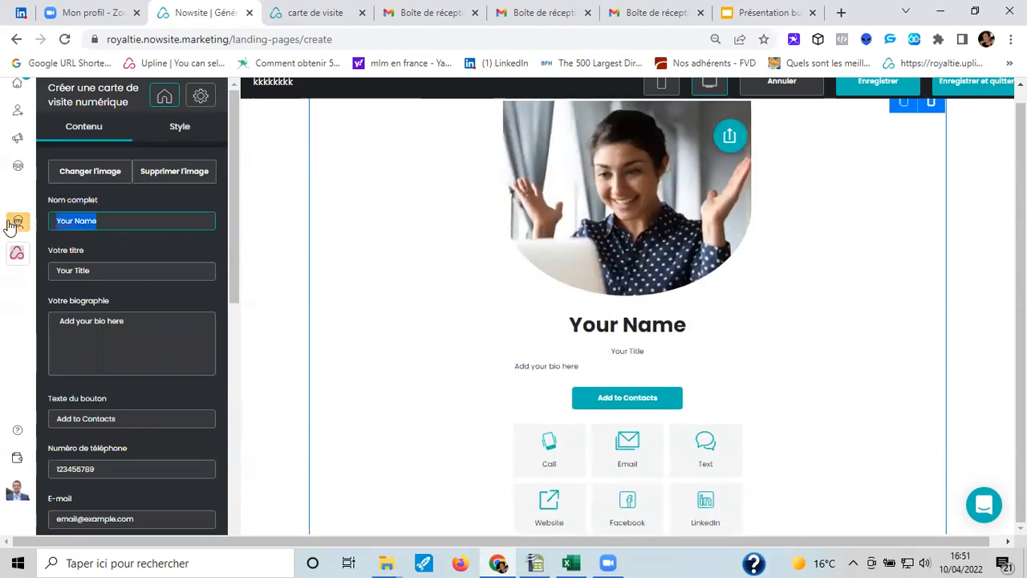
text(Matthieu)
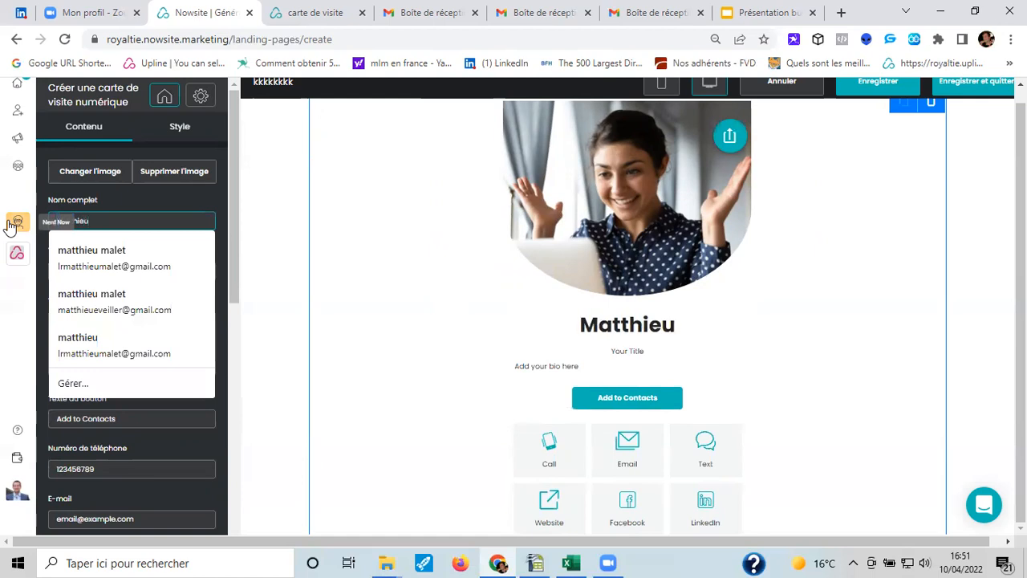
click(158, 197)
Remove the Youtube entry from the business card by clearing its link
scroll(516, 337, down, 2)
scroll(99, 332, down, 4)
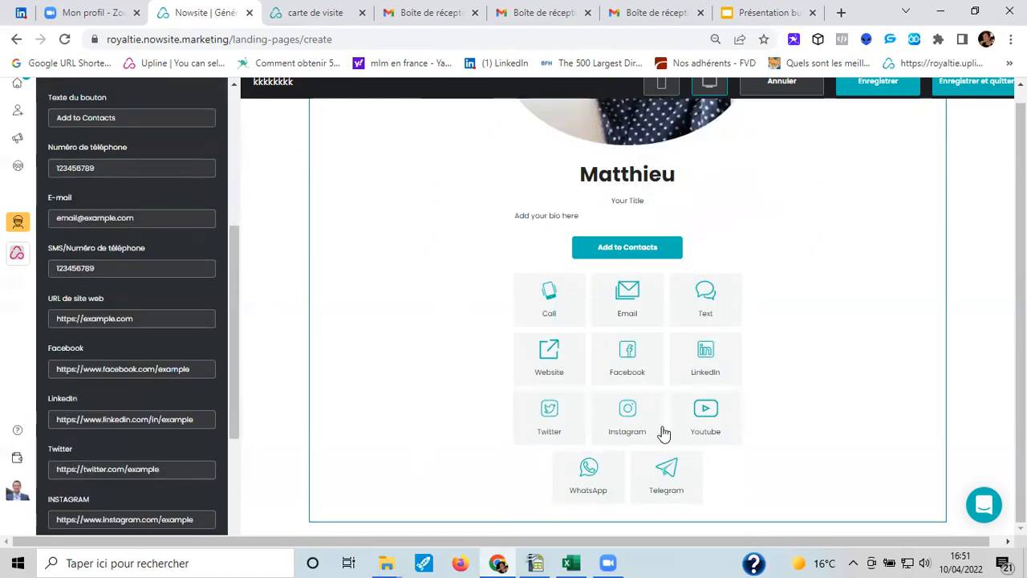
scroll(156, 481, down, 2)
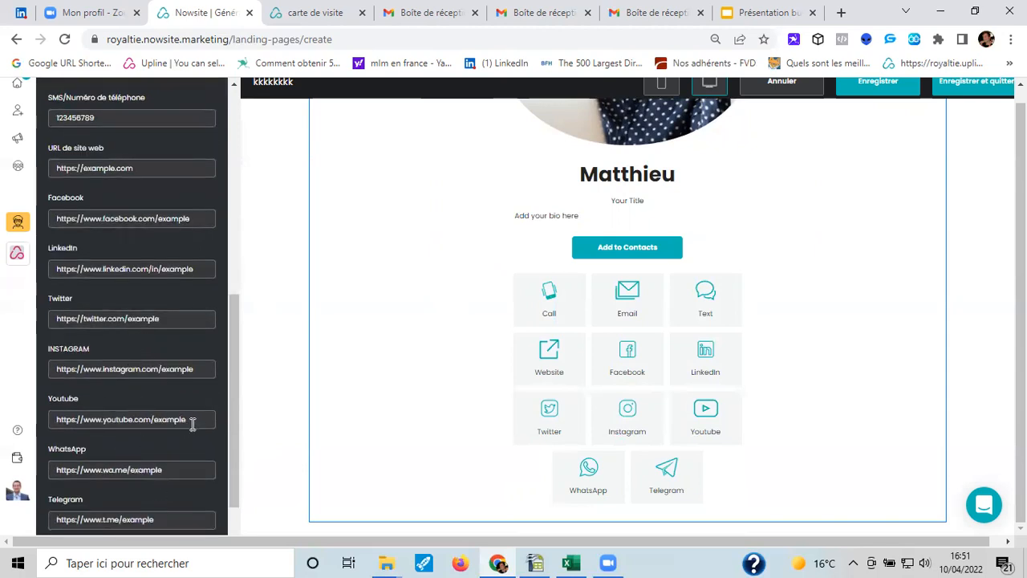
triple_click(115, 418)
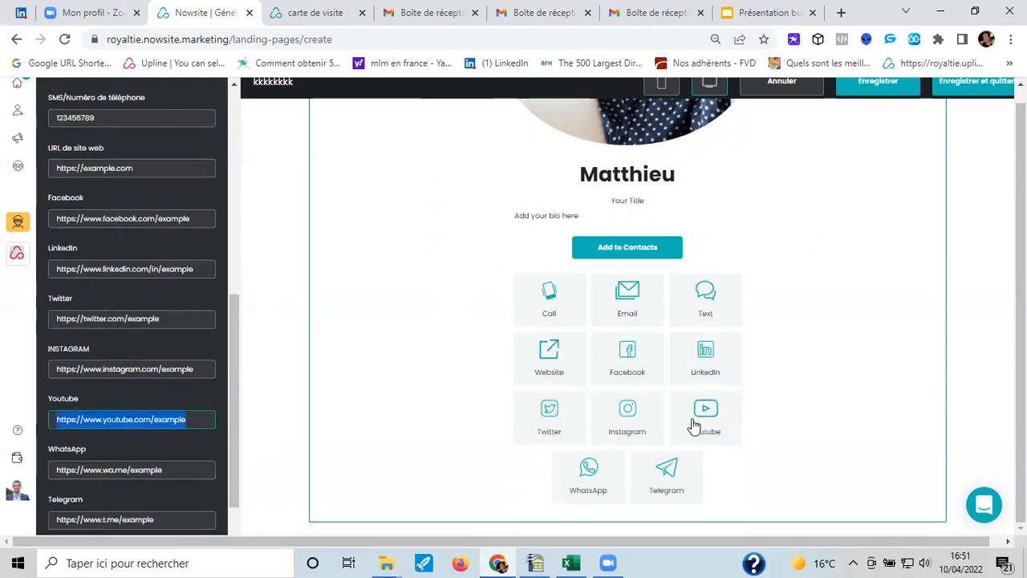
key(BackSpace)
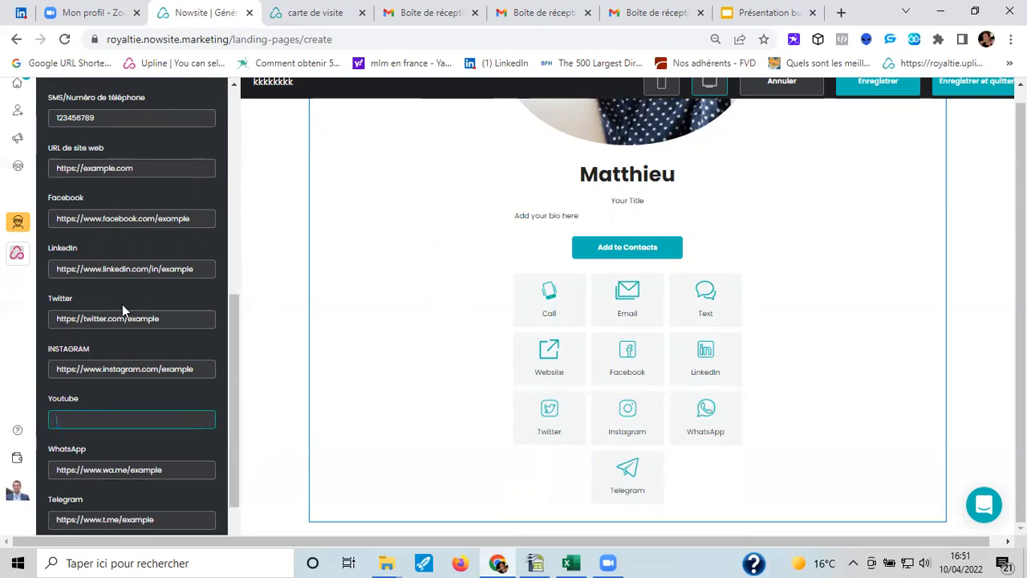
Return to the card's phone number field and select its placeholder value
scroll(117, 303, up, 1)
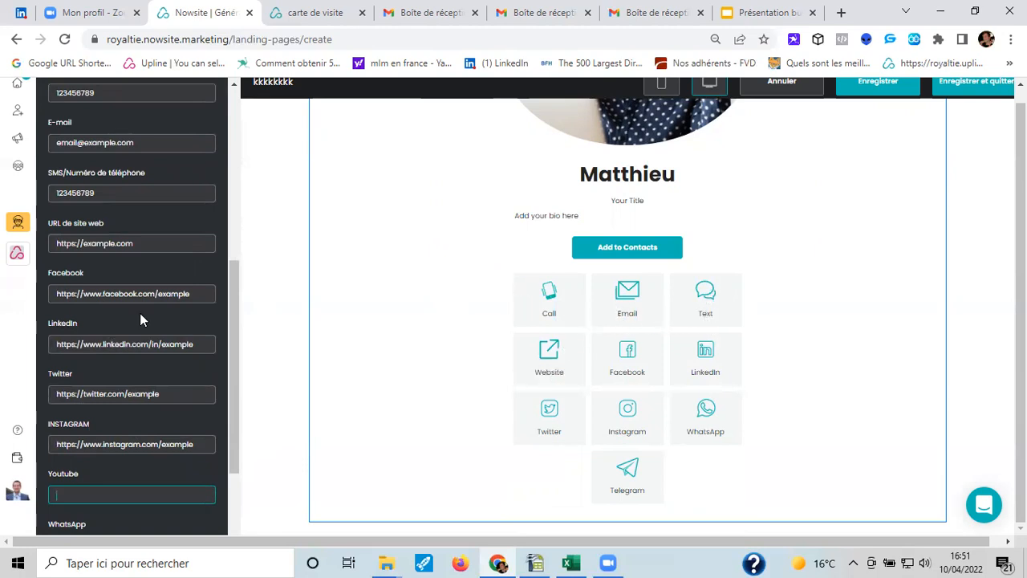
scroll(140, 319, up, 4)
double_click(113, 394)
scroll(195, 251, up, 1)
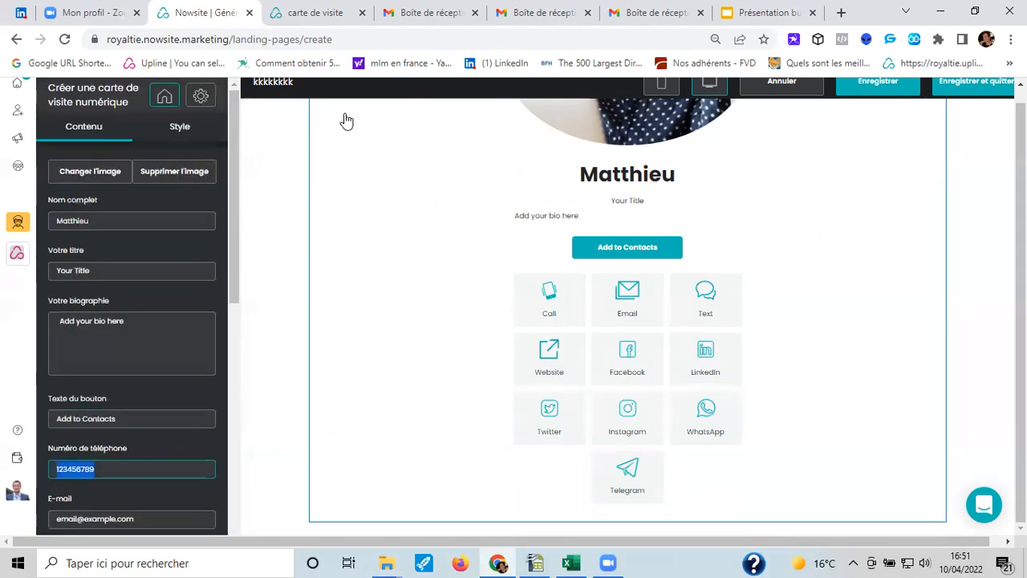
Save the website containing the digital business card
scroll(744, 157, up, 3)
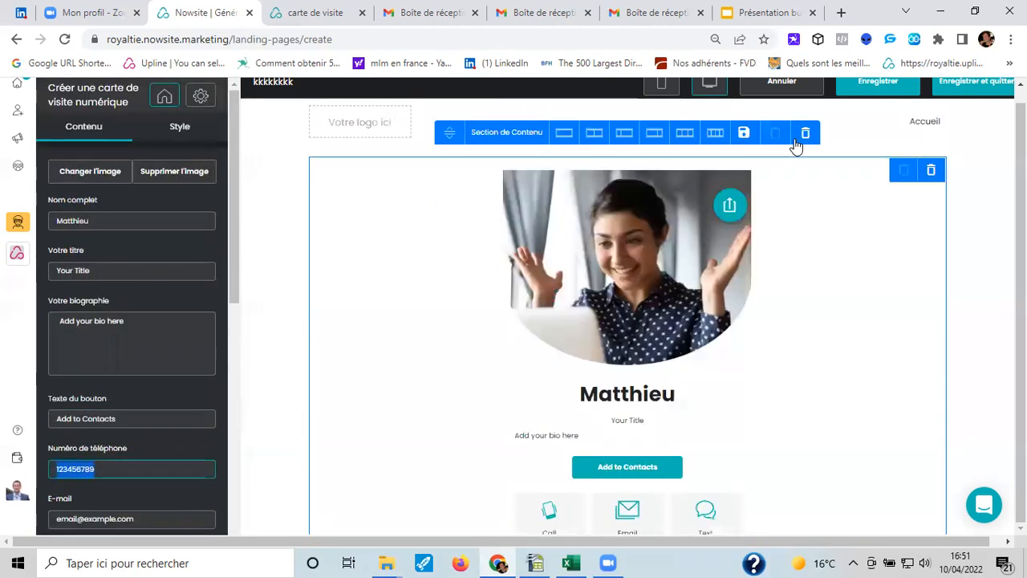
click(866, 90)
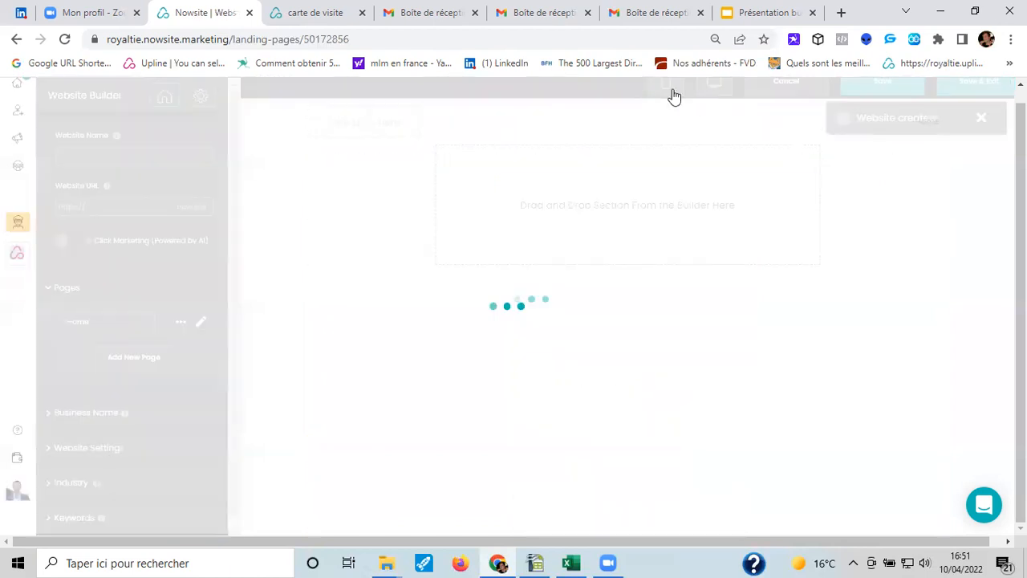
Switch to the published carte de visite page and examine the card from its photo down to the contact links
click(298, 10)
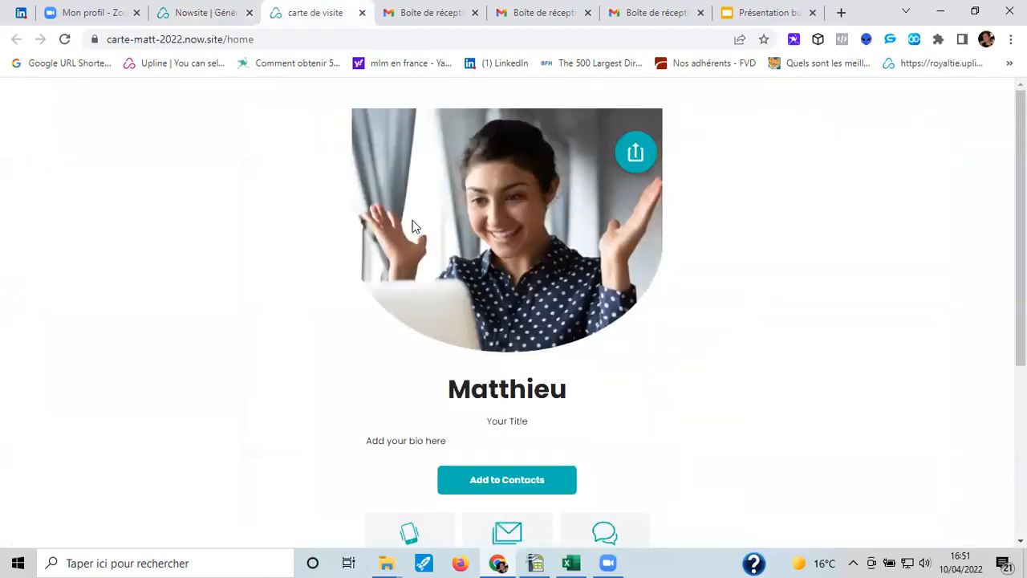
scroll(417, 229, down, 3)
scroll(424, 232, up, 3)
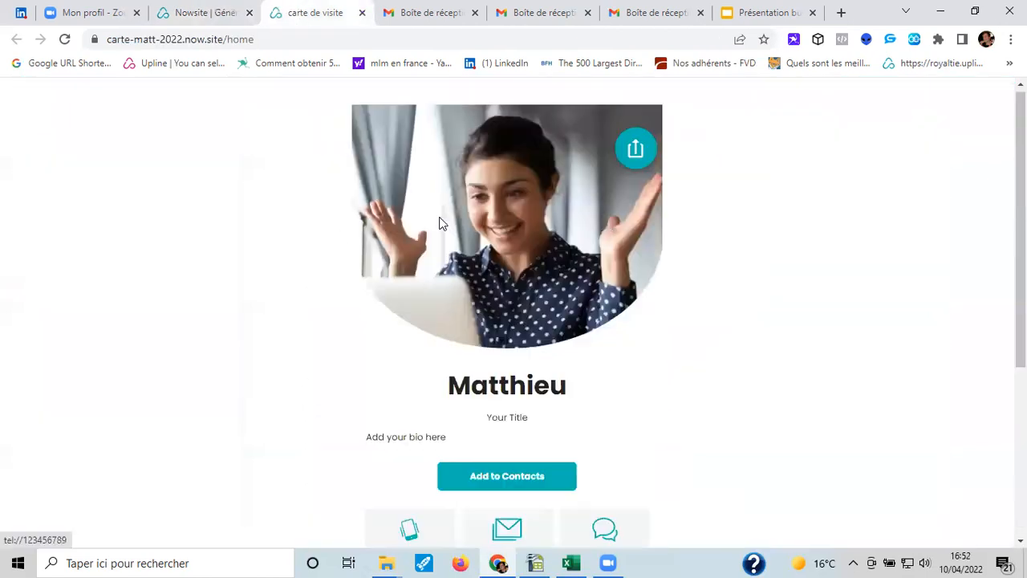
scroll(417, 280, down, 1)
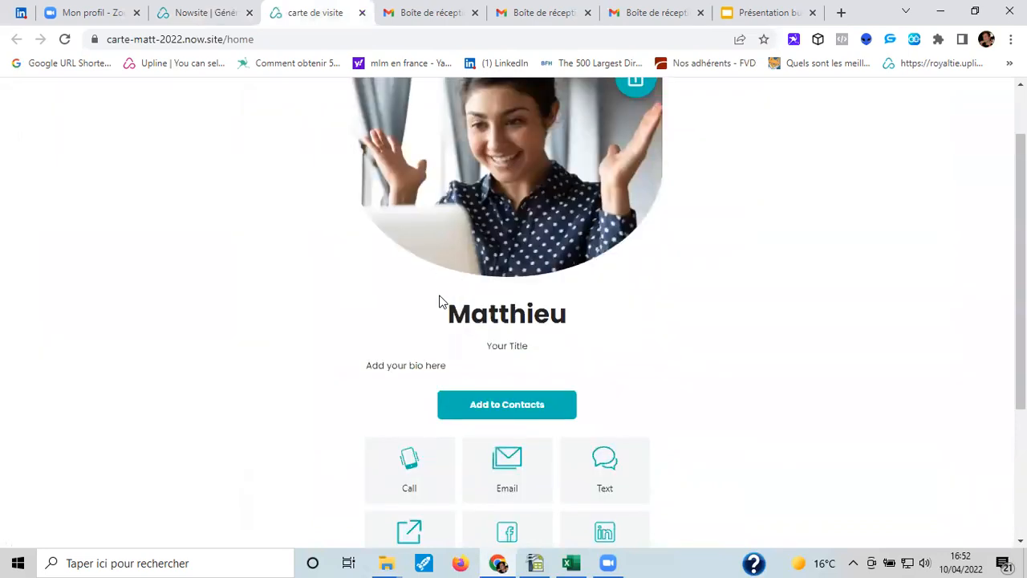
scroll(437, 300, down, 1)
scroll(405, 265, down, 1)
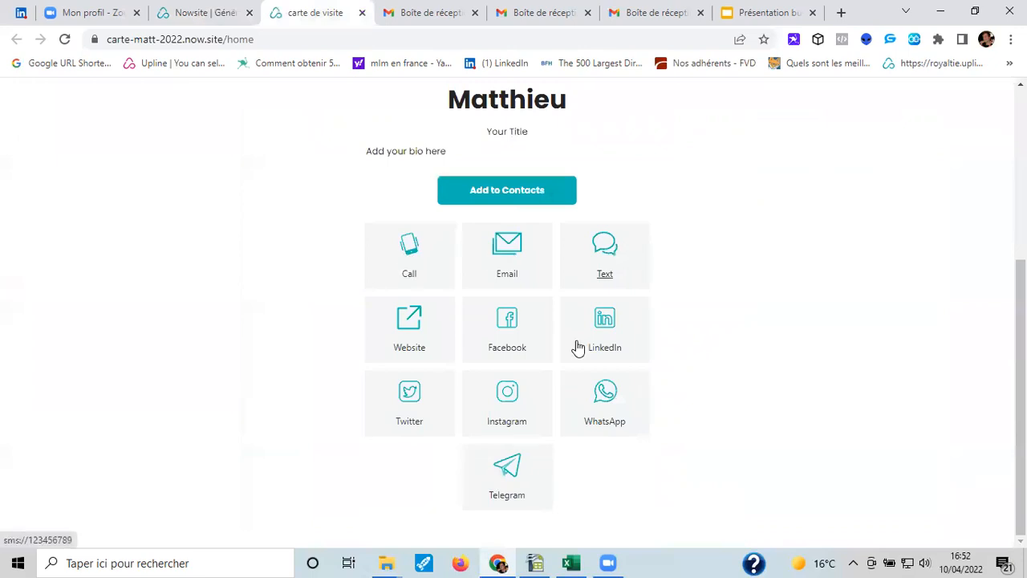
scroll(452, 371, up, 2)
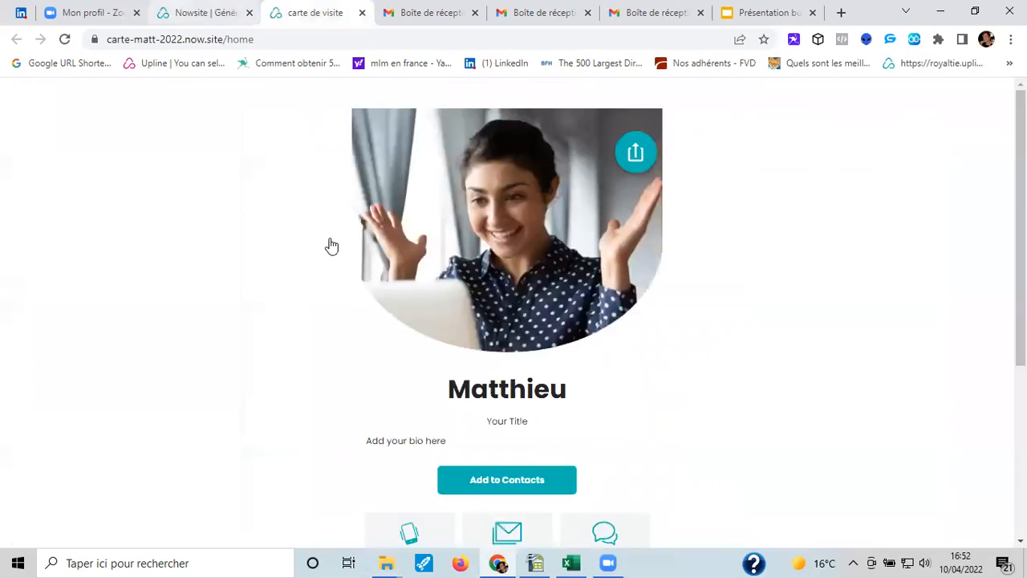
Return to the website builder and add a TITRE section with the heading "jjjjjjj" below the business card on the Home page
key(ctrl+shift+Tab)
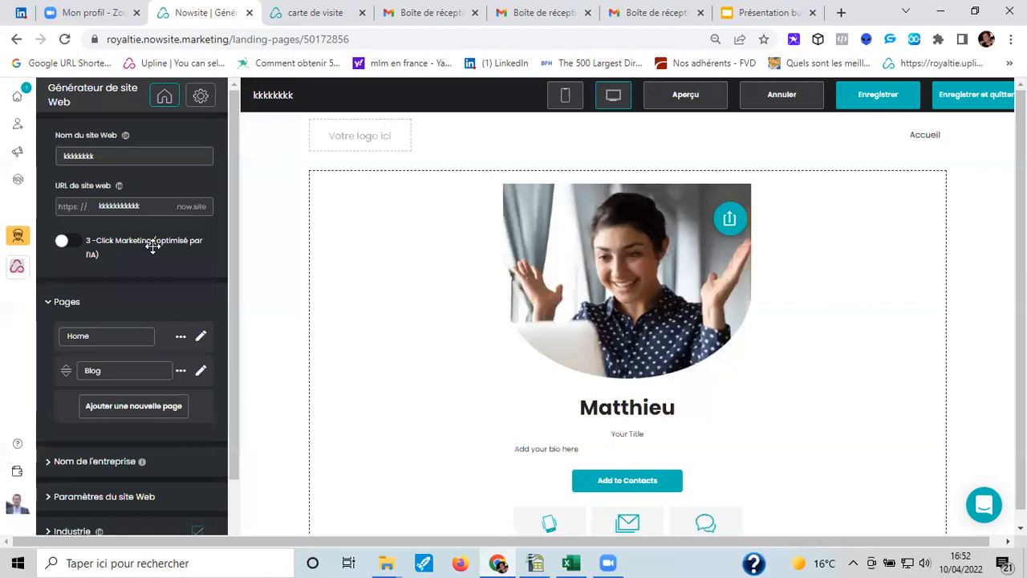
scroll(183, 277, down, 5)
scroll(427, 279, down, 3)
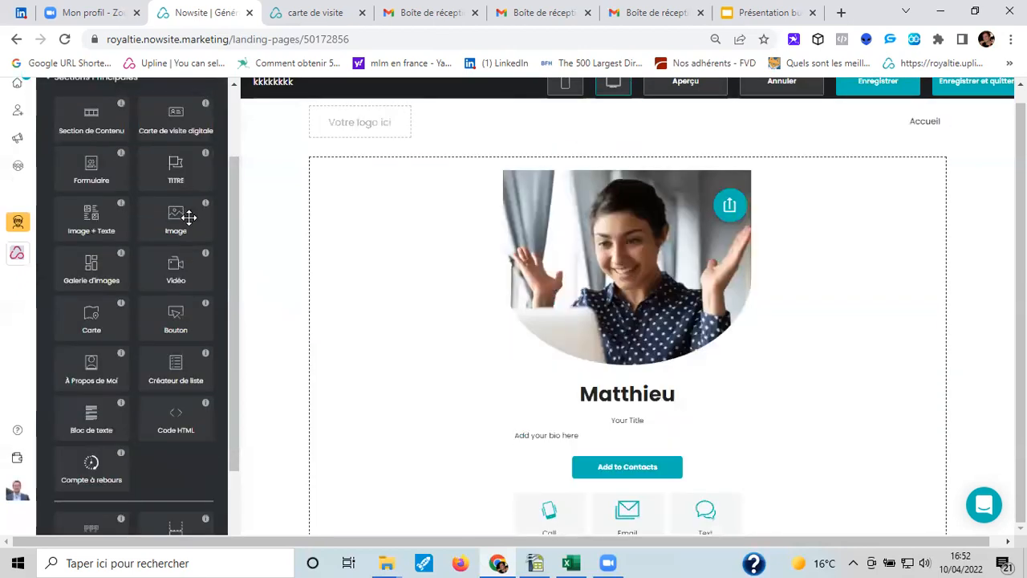
scroll(144, 263, up, 3)
scroll(170, 259, down, 4)
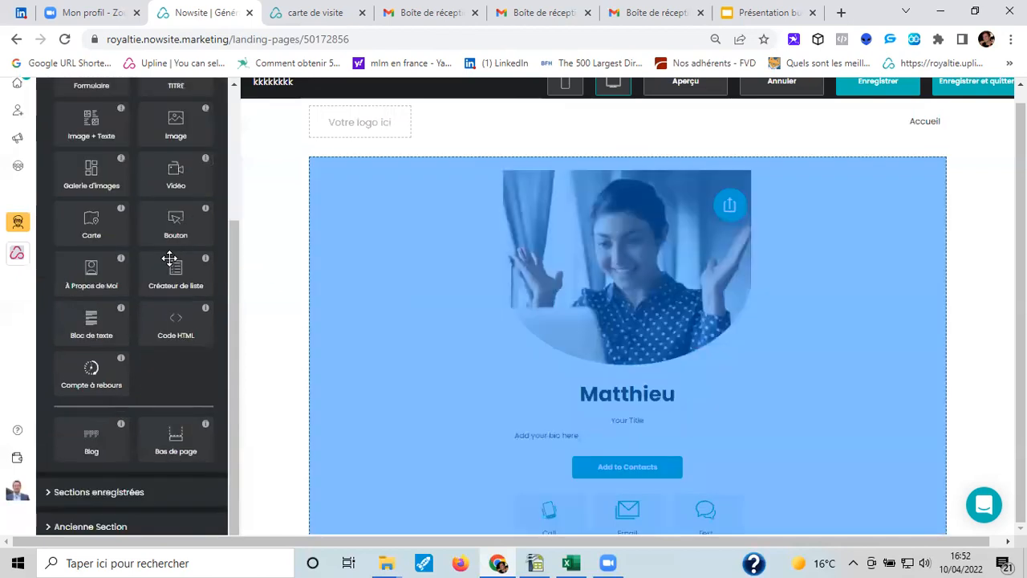
scroll(160, 288, up, 4)
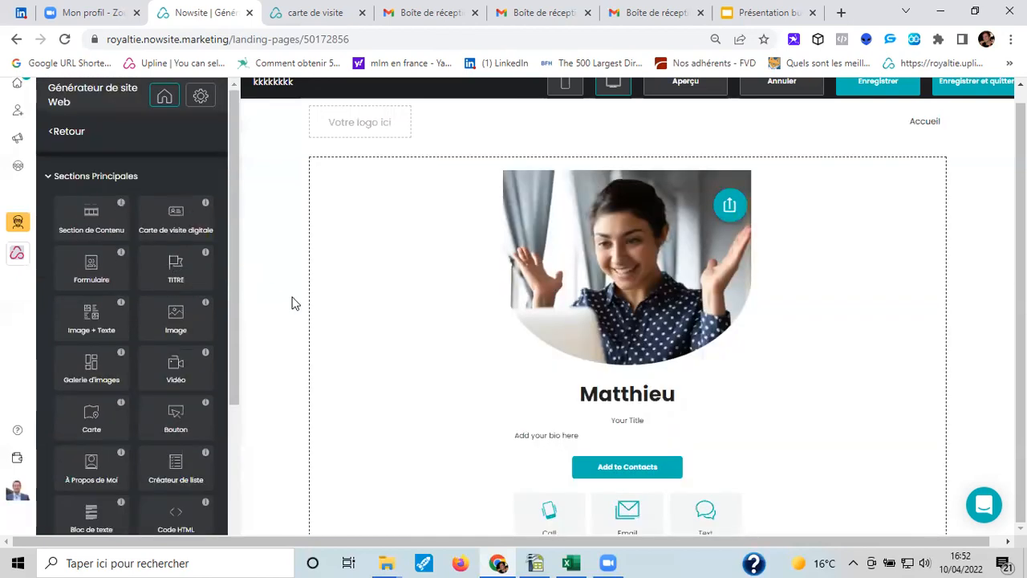
scroll(417, 265, down, 3)
drag(185, 258, 567, 504)
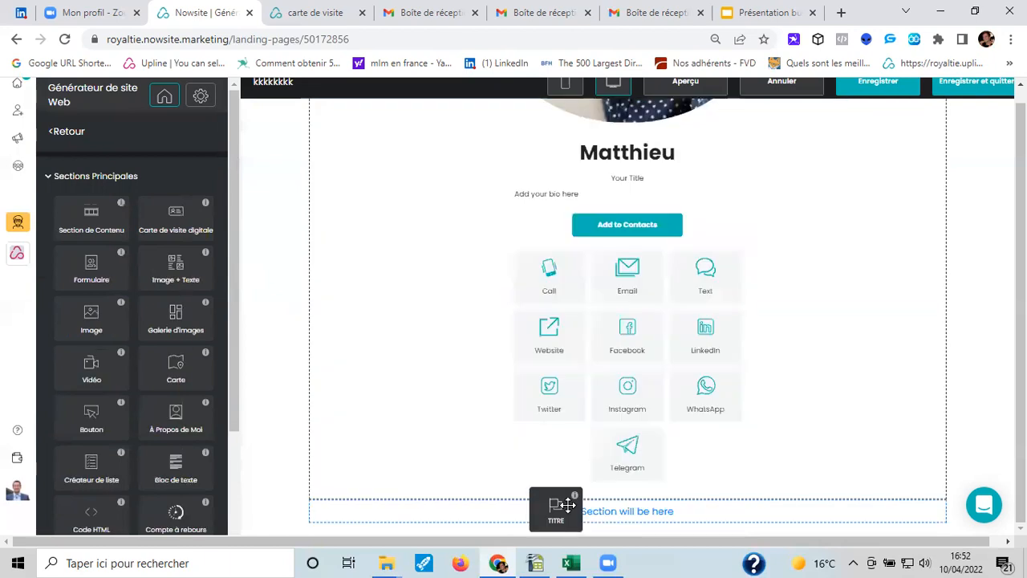
click(136, 189)
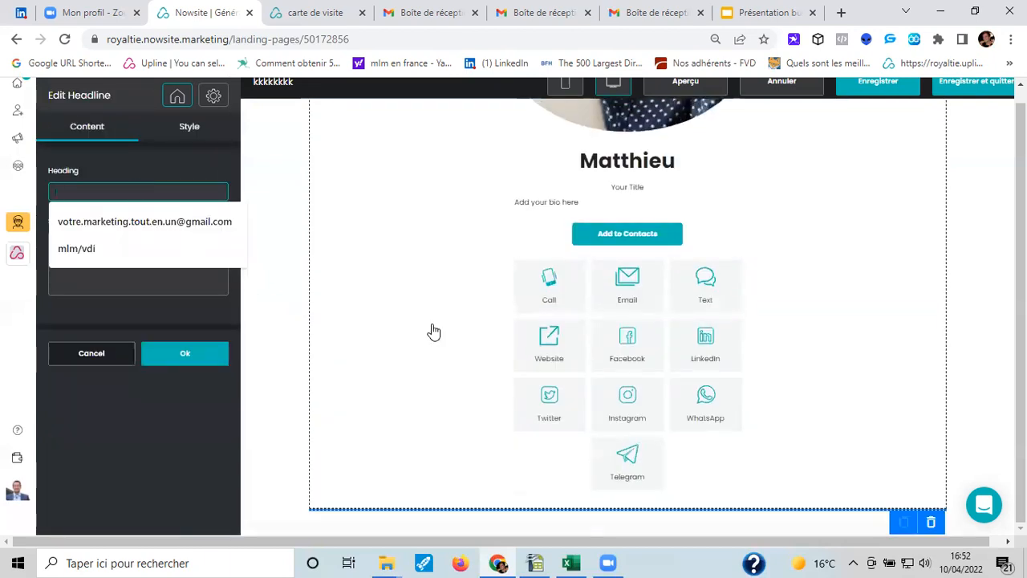
text(jjjjjjj)
click(183, 353)
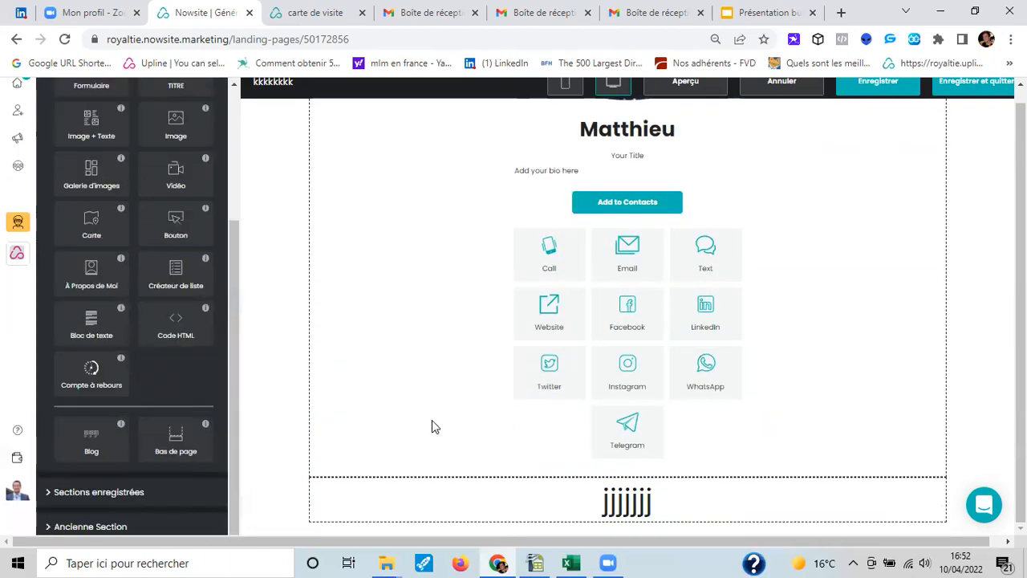
Add a Bouton section below the "jjjjjjj" heading, leaving its text fields empty
drag(175, 229, 553, 509)
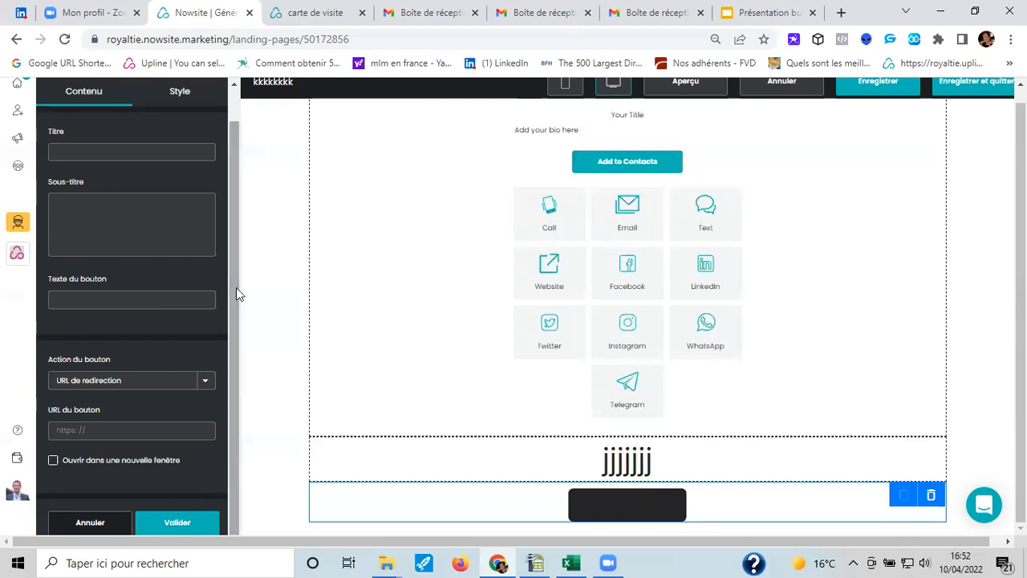
scroll(38, 160, up, 1)
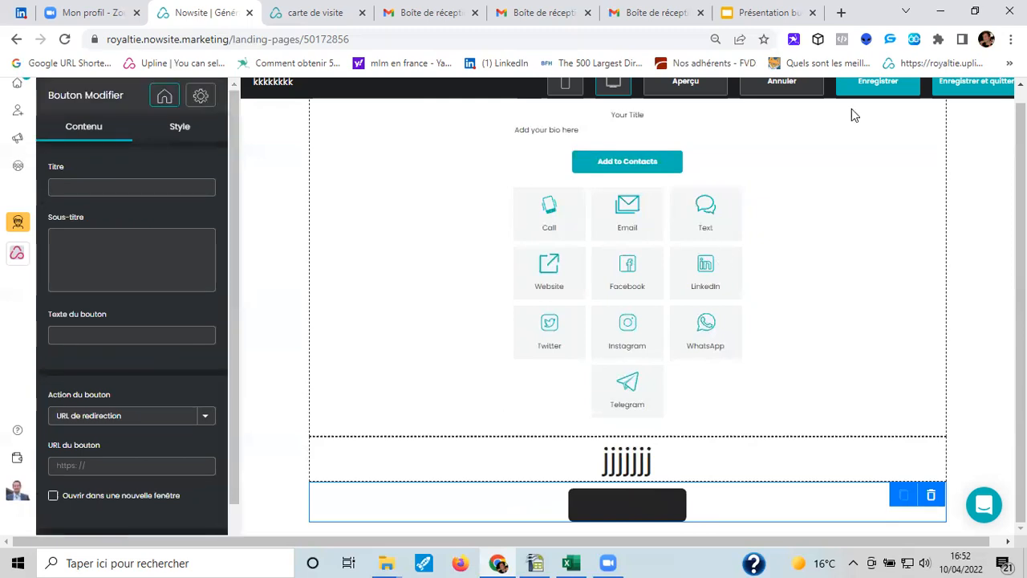
scroll(705, 108, up, 5)
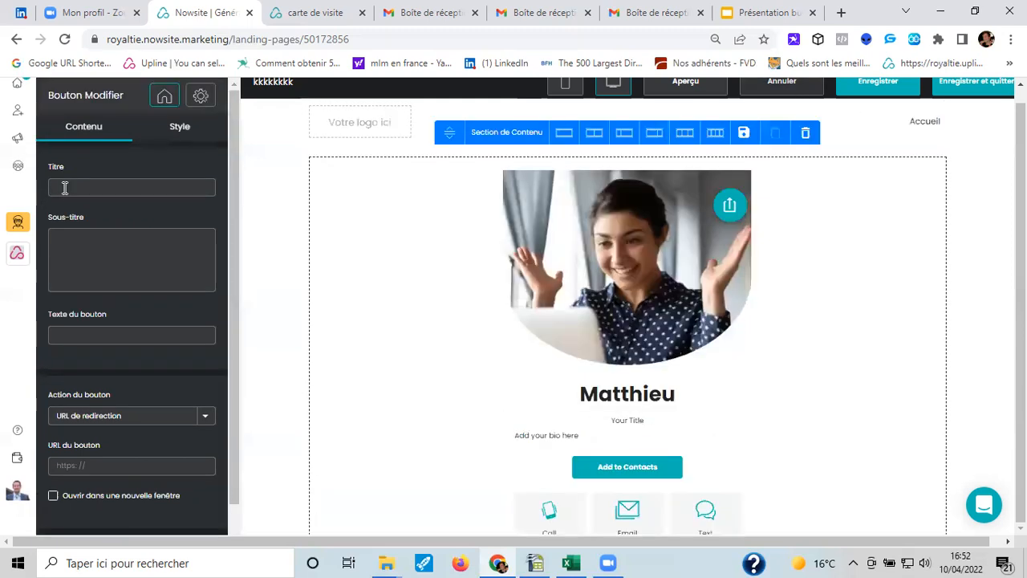
Leave the website editor for Teams, open the Modeles FR team content and look through its Bâtiment website templates
click(13, 165)
click(523, 356)
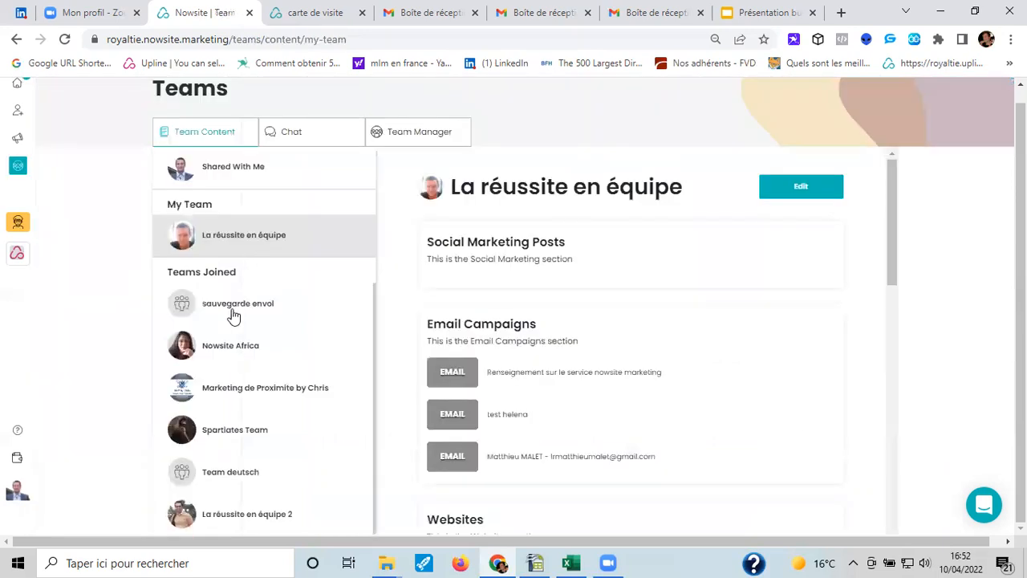
scroll(233, 321, down, 2)
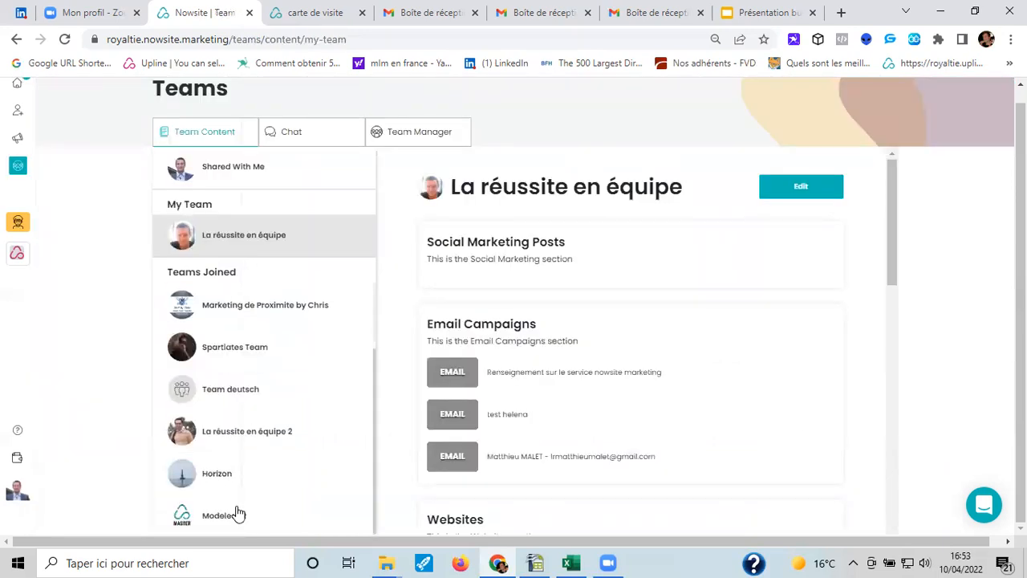
click(237, 513)
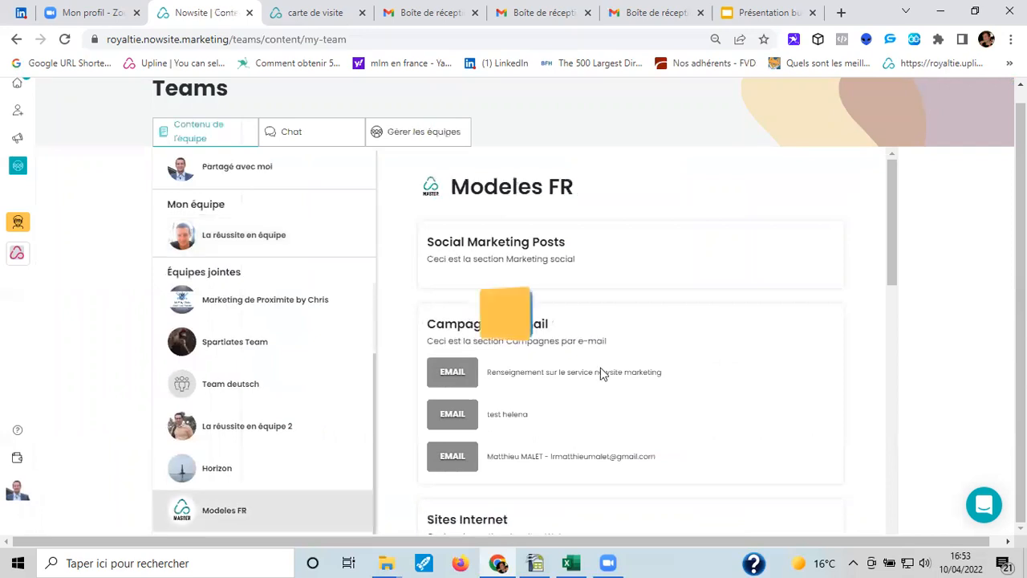
scroll(591, 353, down, 2)
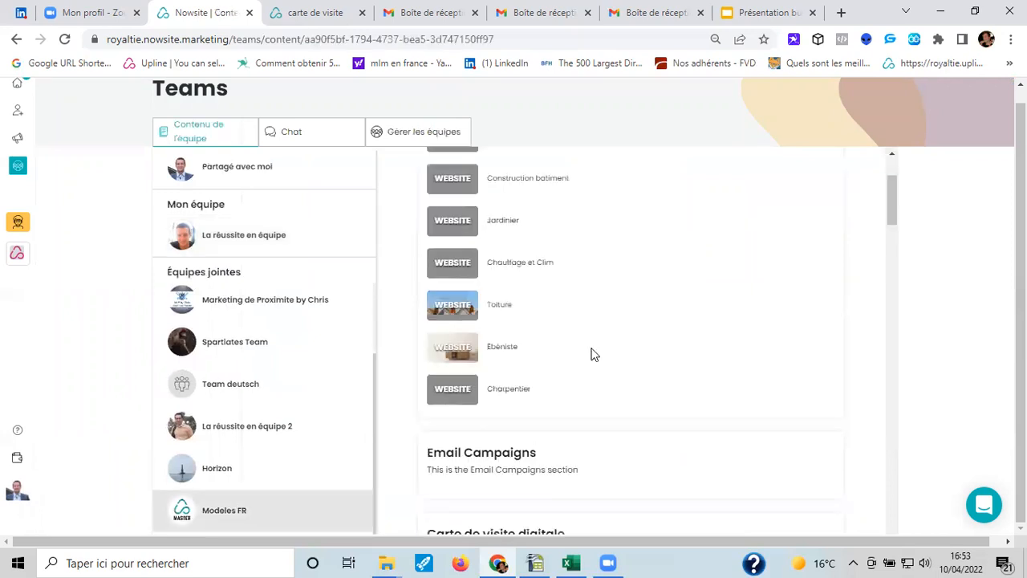
scroll(561, 345, down, 1)
scroll(474, 392, up, 2)
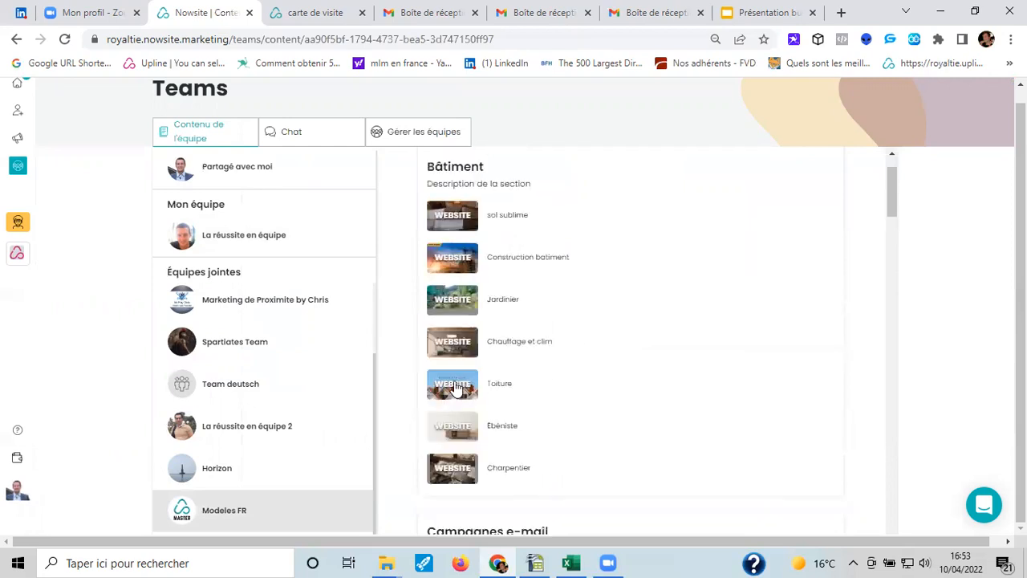
Start adding the Toiture template to own websites, filling the company name, website name and URL with repeated letters "l"
click(455, 385)
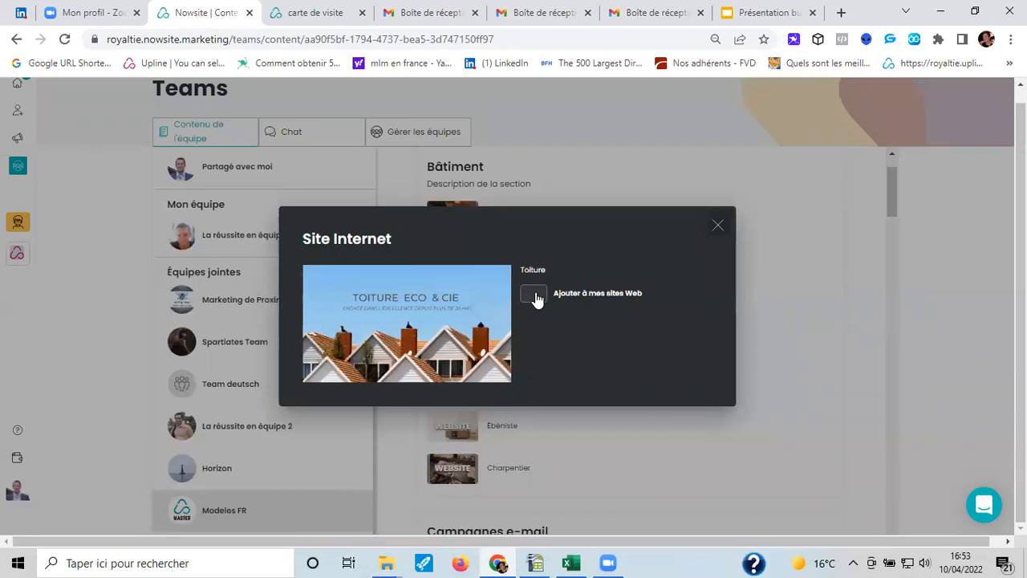
click(535, 296)
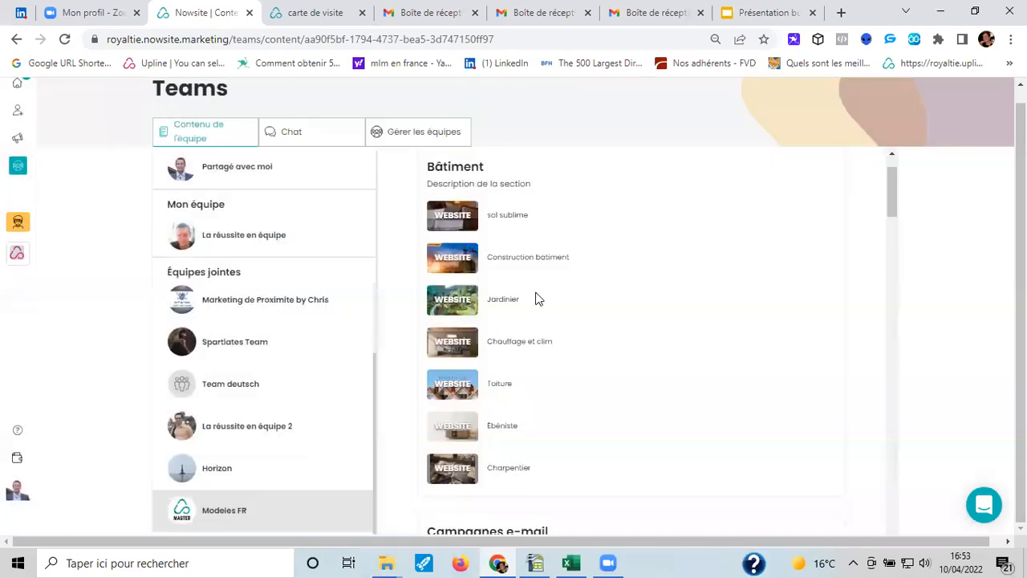
click(377, 283)
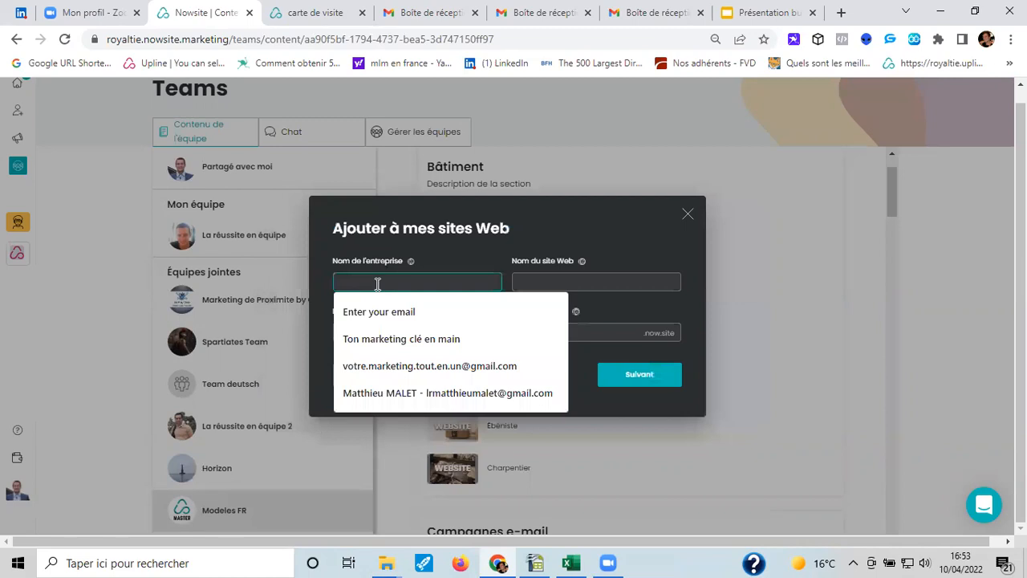
text(lllllll)
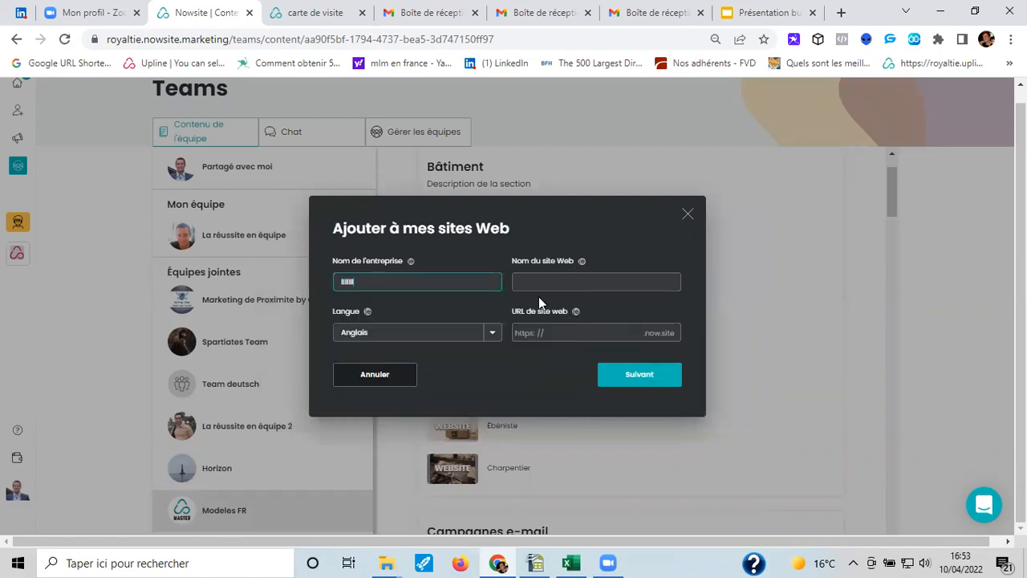
click(539, 283)
text(lllll)
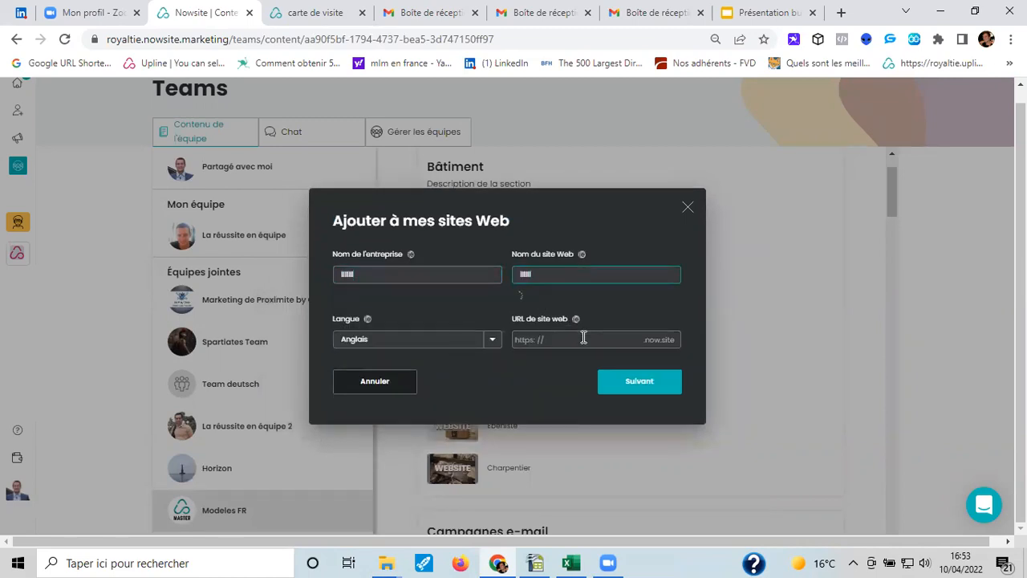
click(583, 337)
text(llllll)
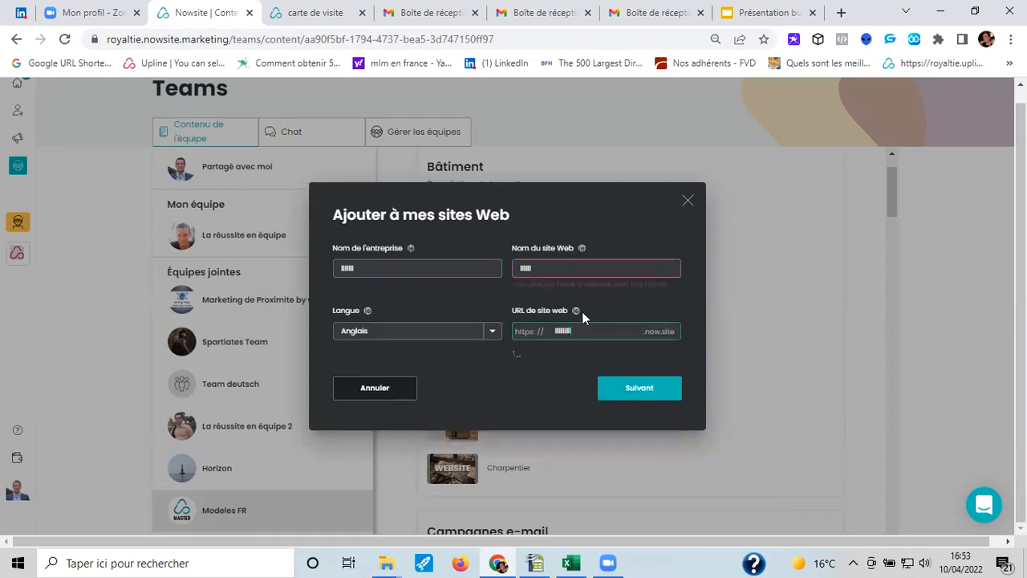
Append 2022 to both the website name and URL and create the site from the Toiture template
click(554, 269)
text(2020)
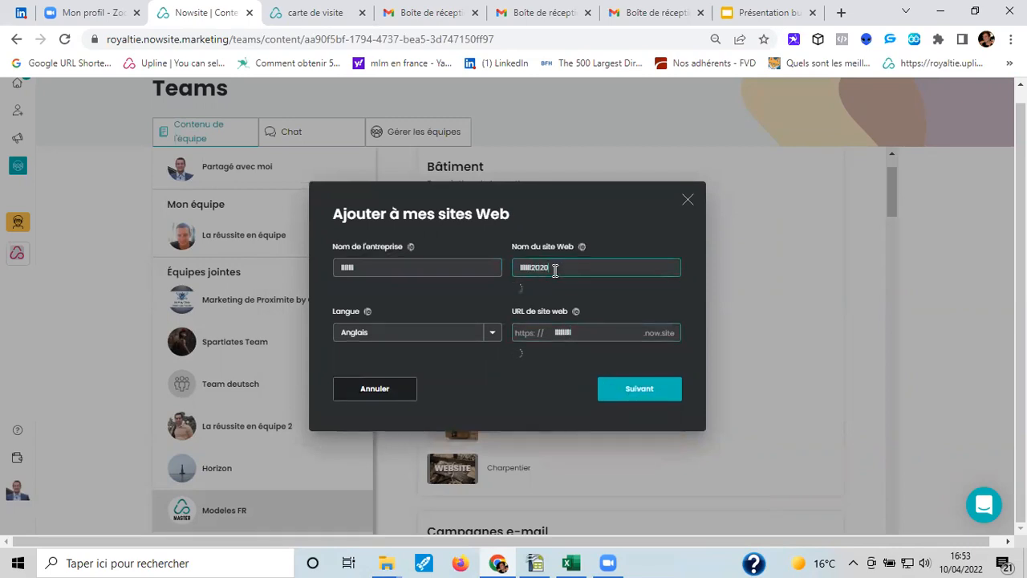
key(BackSpace)
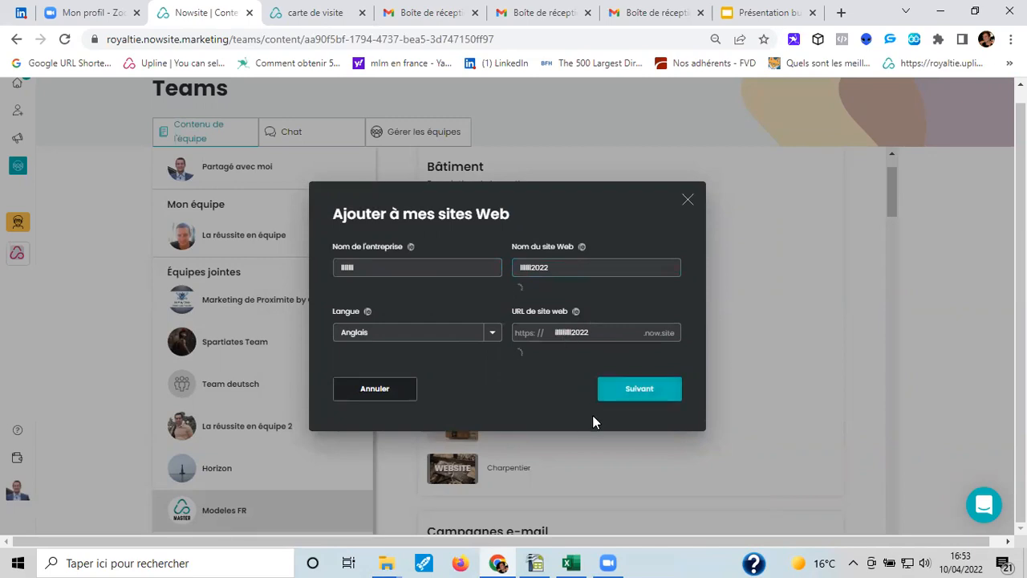
click(647, 380)
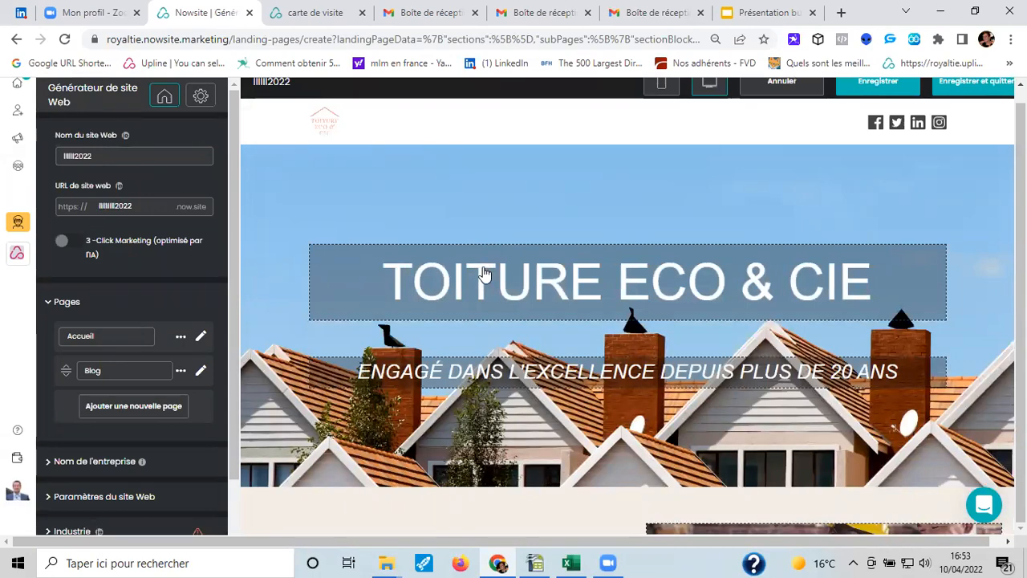
Change the "REMPLACEMENT DU TOIT" heading on the roofing page to "toiture"
scroll(490, 249, down, 3)
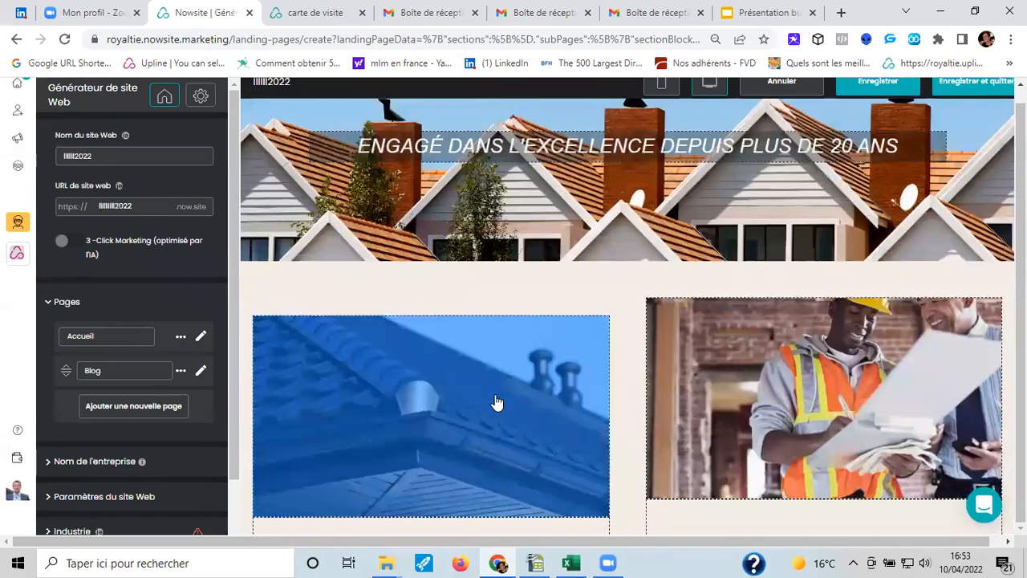
scroll(501, 401, up, 3)
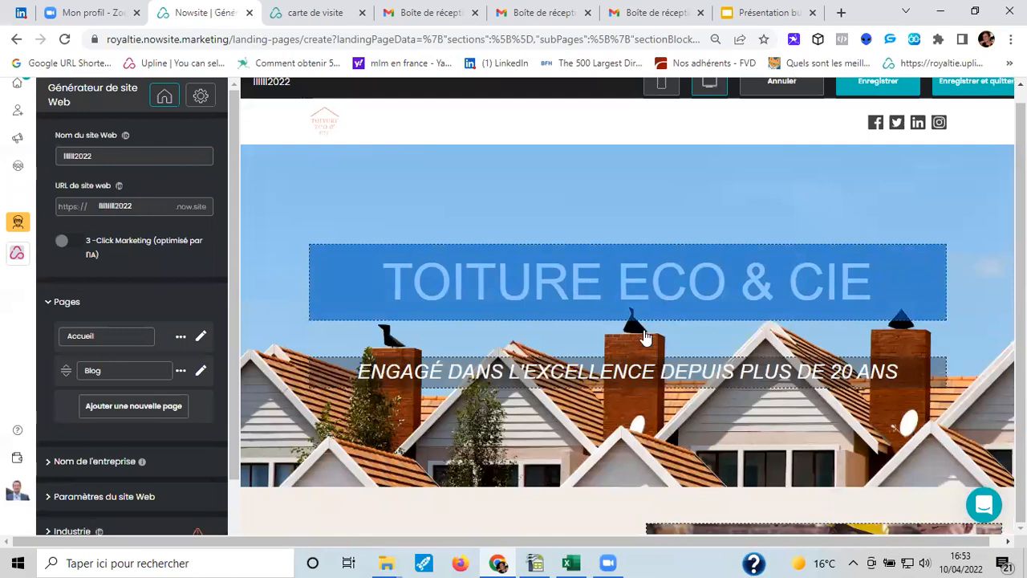
scroll(652, 341, down, 5)
scroll(678, 337, down, 5)
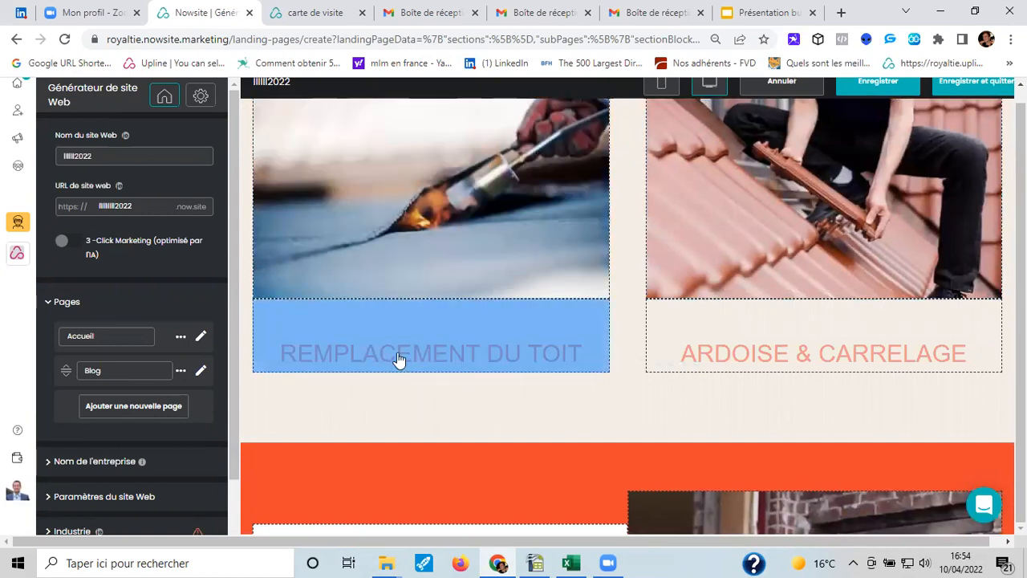
click(398, 360)
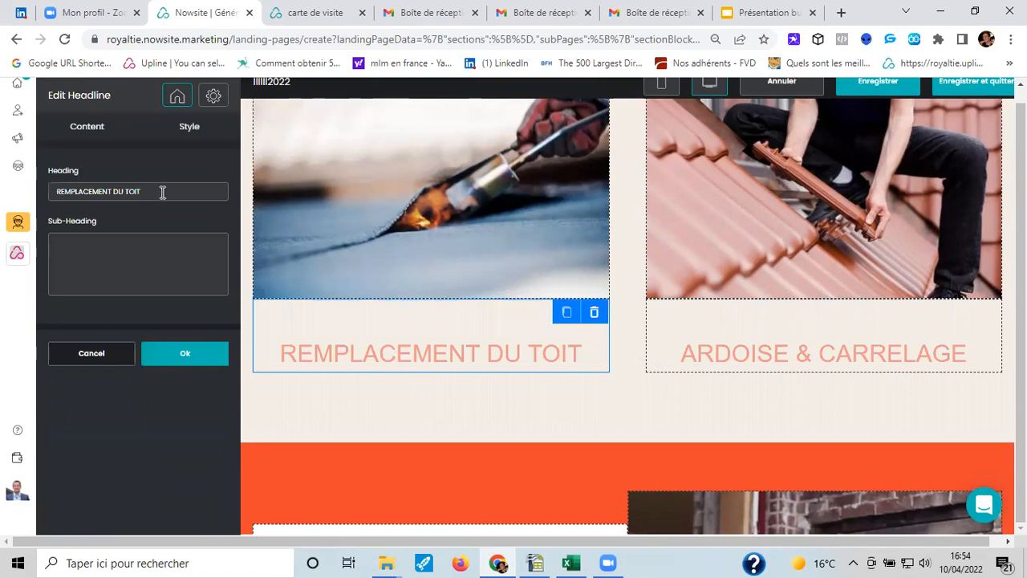
drag(152, 192, 29, 186)
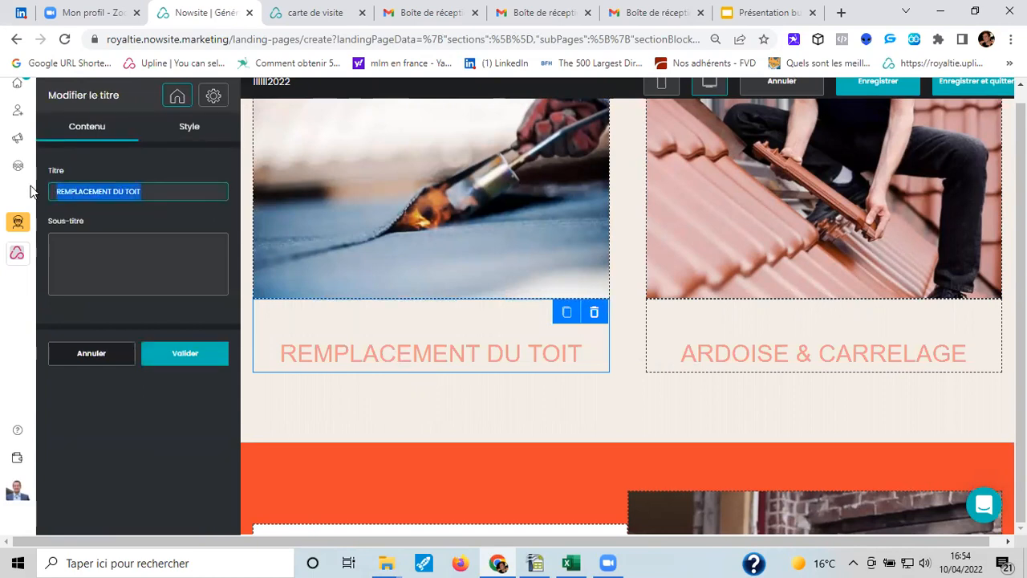
text(toiture)
click(199, 361)
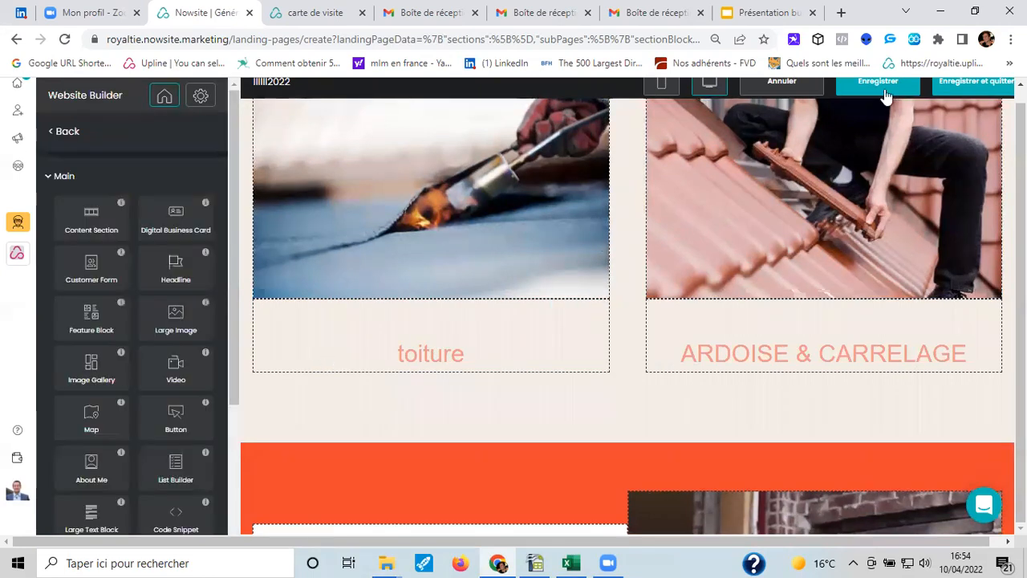
Look through the remaining sections of the roofing page, from the company presentation to the customer reviews and back to the header
scroll(583, 297, down, 8)
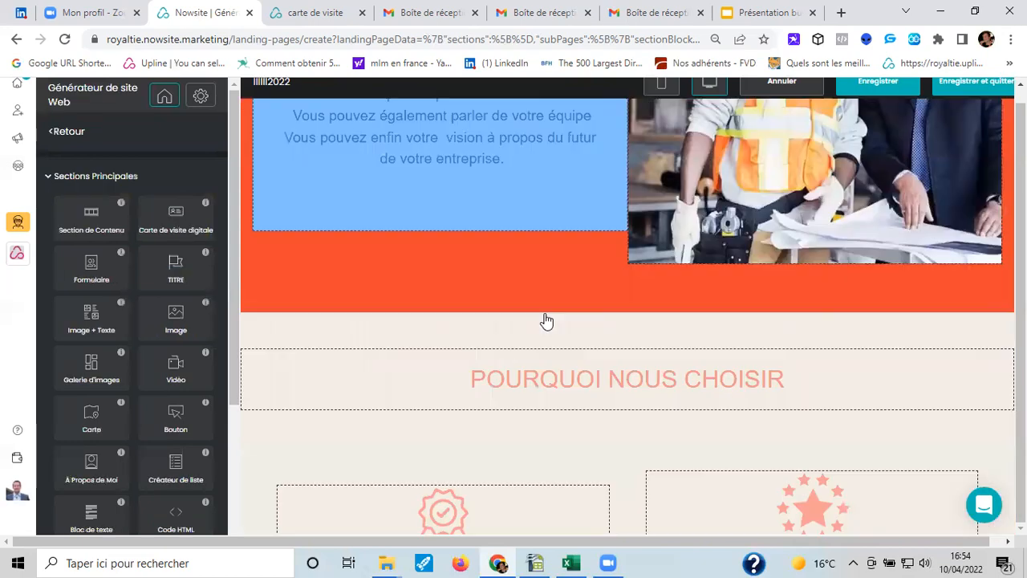
scroll(438, 319, down, 5)
scroll(521, 316, down, 4)
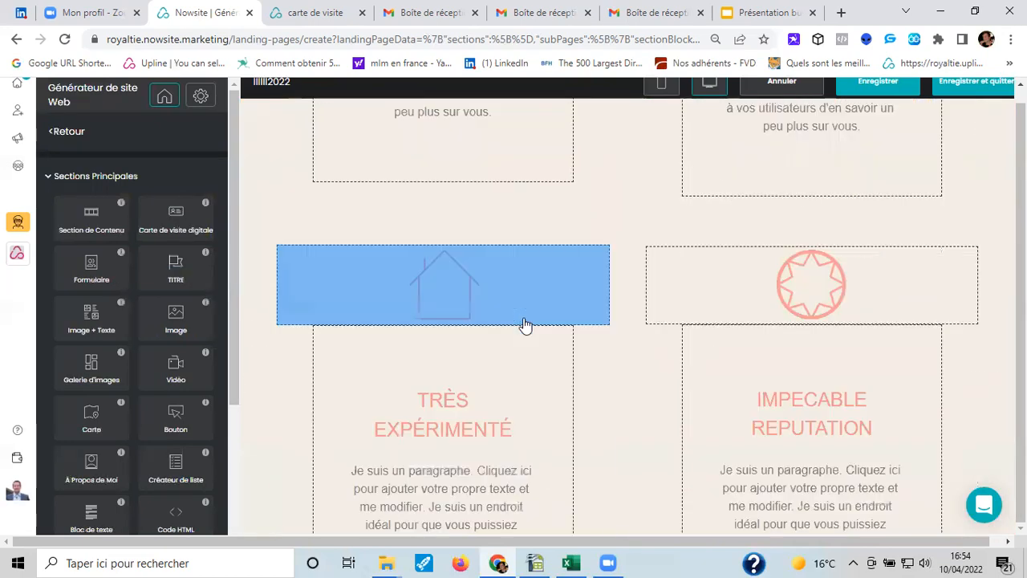
scroll(526, 325, down, 2)
scroll(525, 325, down, 4)
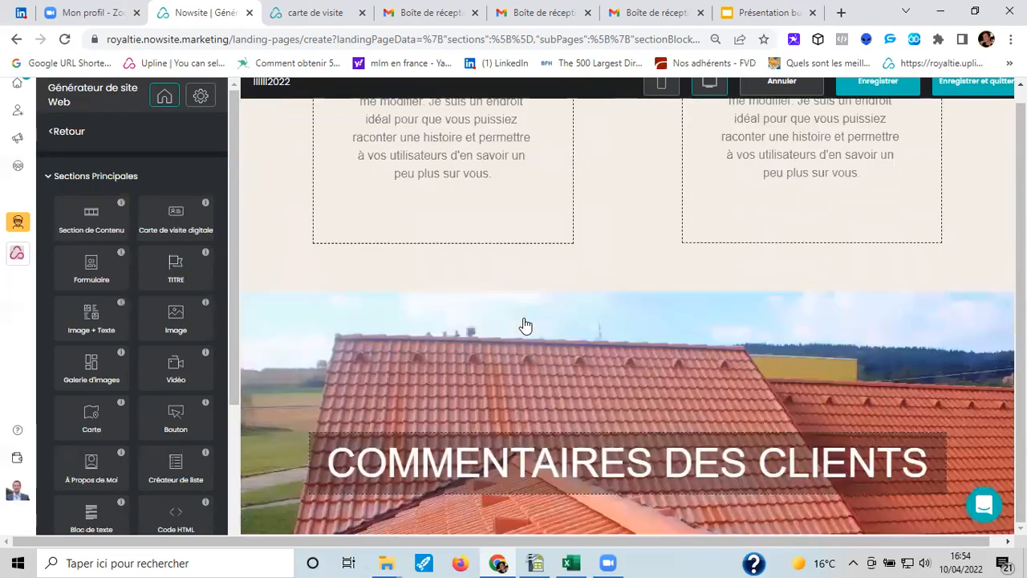
scroll(526, 325, down, 6)
scroll(525, 325, up, 10)
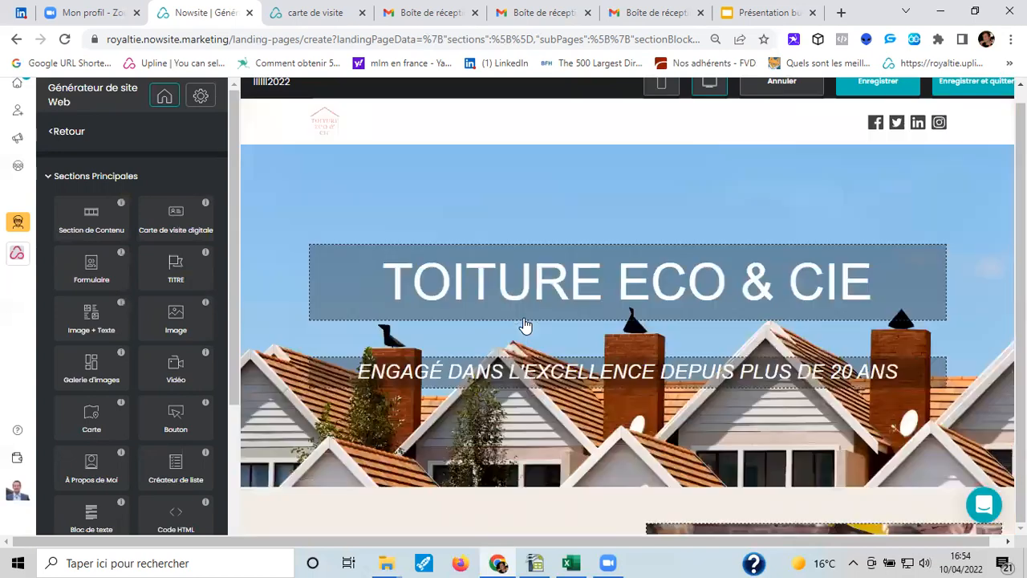
click(523, 320)
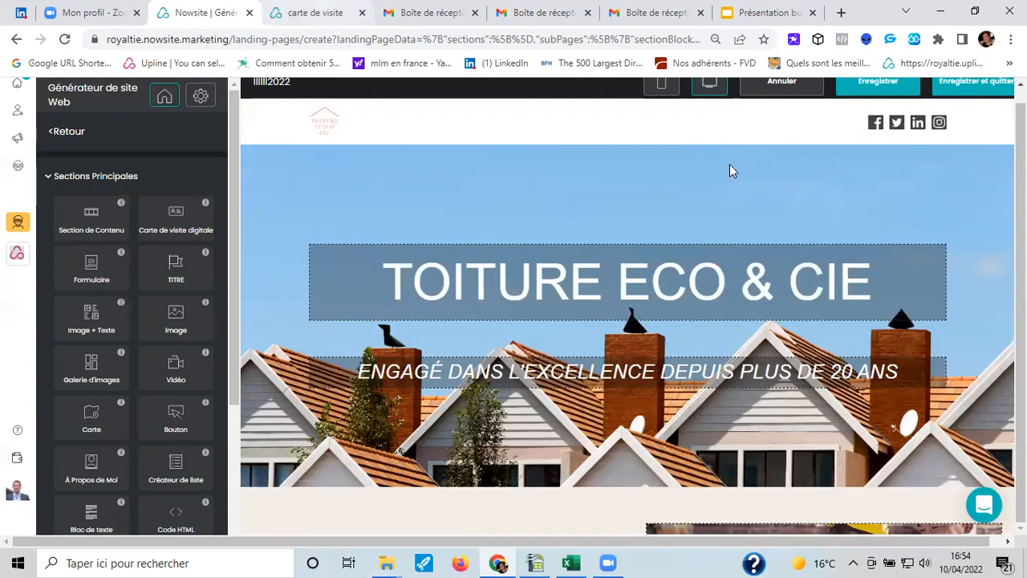
scroll(791, 112, up, 1)
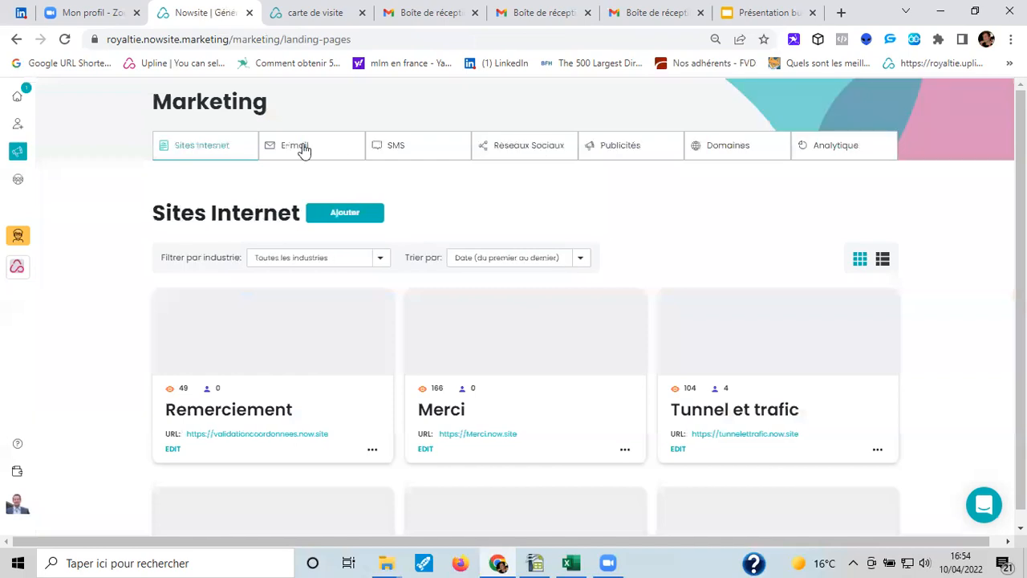
Start a new email campaign named "pppppppp" and view the available connected lists without choosing any
click(302, 148)
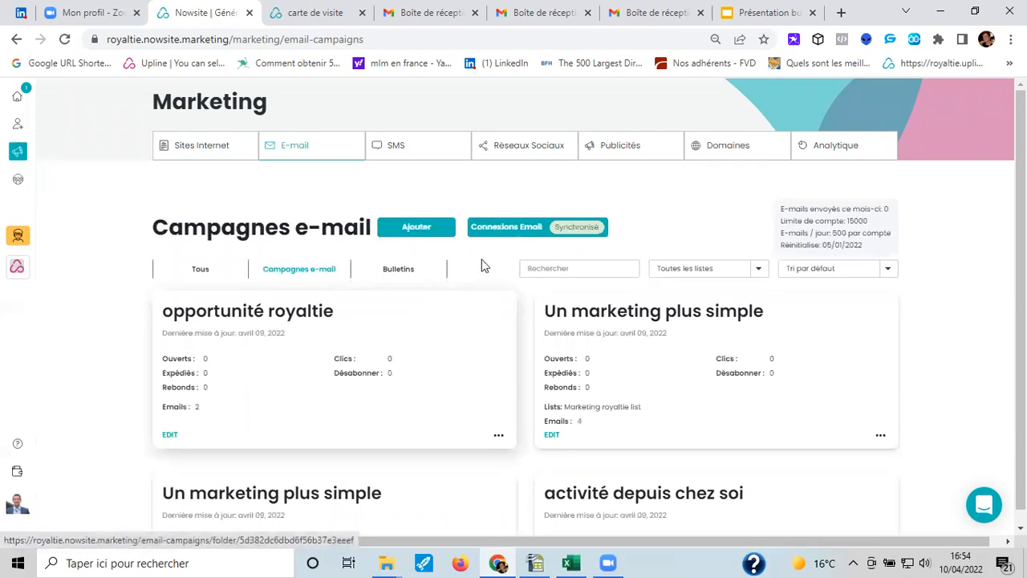
click(418, 227)
click(389, 286)
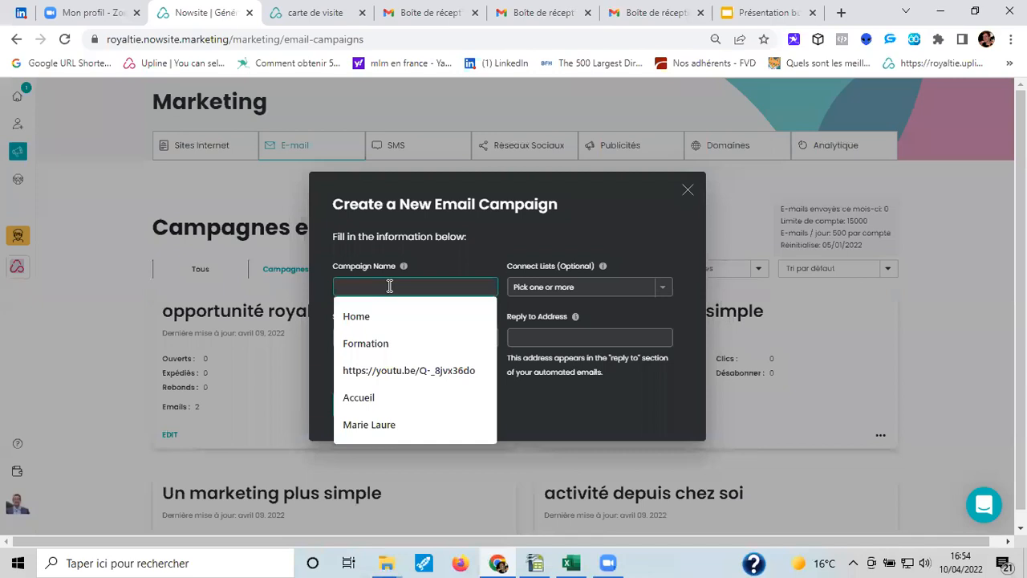
text(pppppppp)
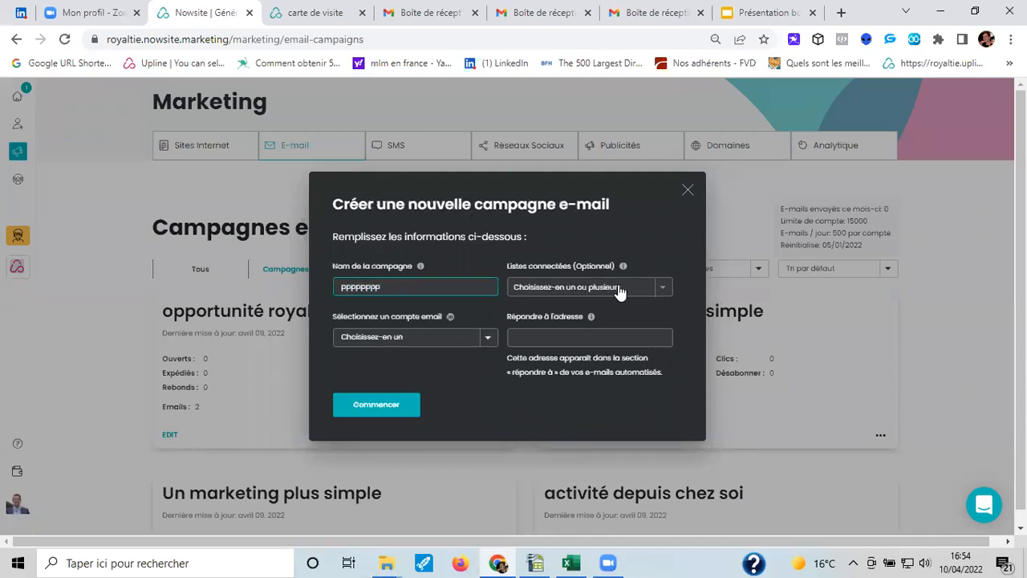
click(614, 289)
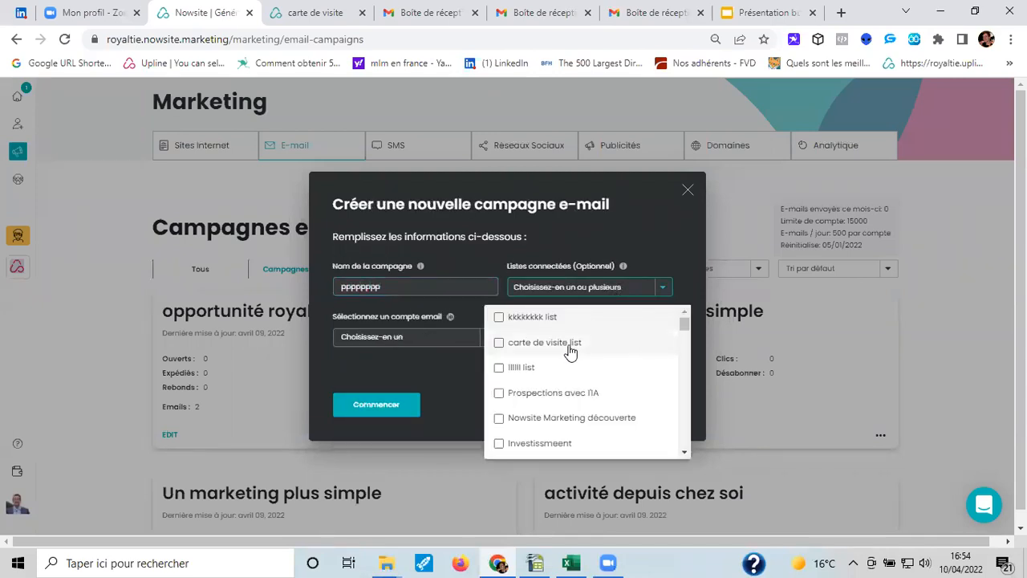
click(664, 234)
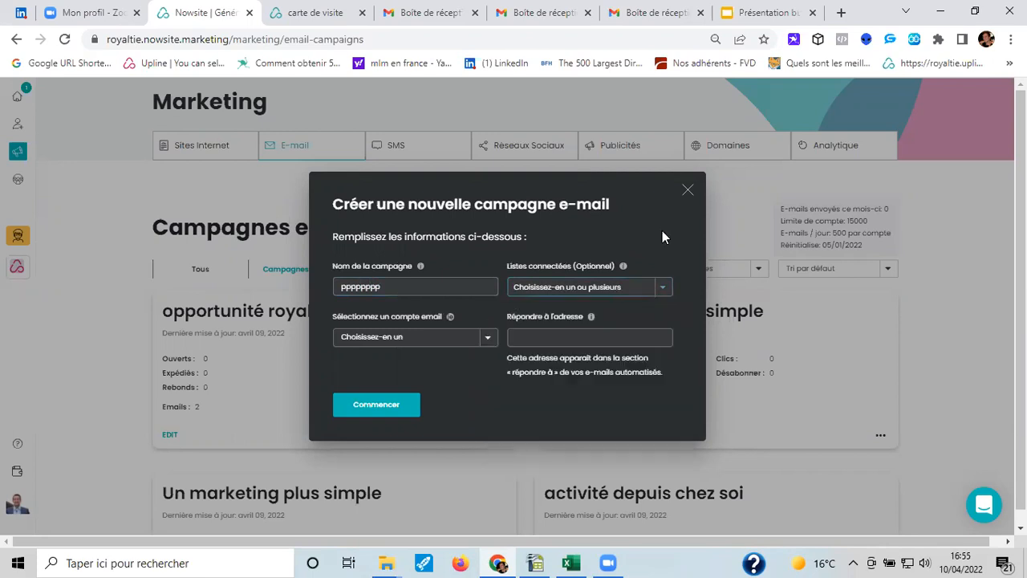
Choose the second Gmail account as the campaign's email account and create the campaign
click(481, 340)
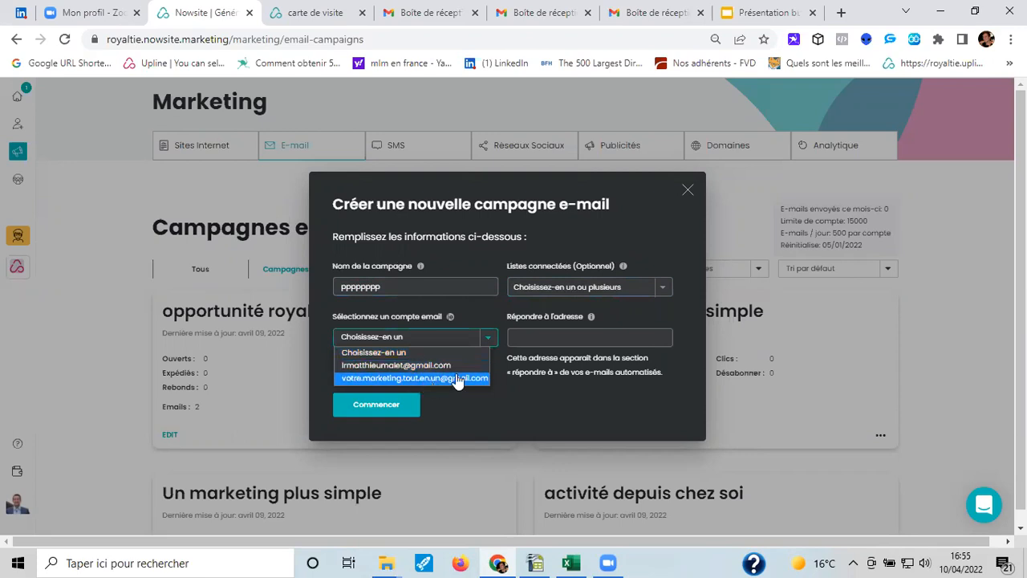
click(431, 378)
click(391, 403)
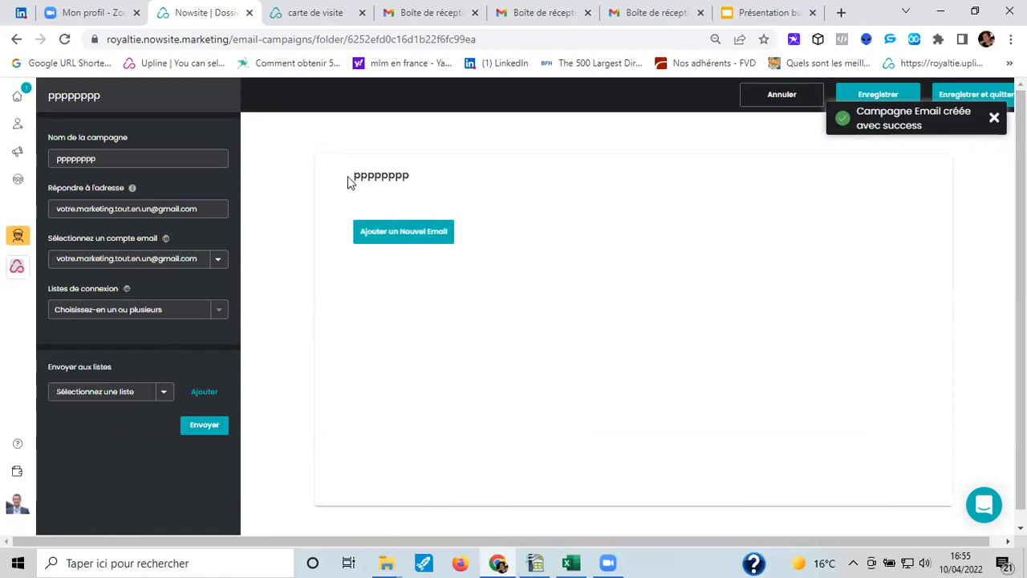
Add a new email to the "pppppppp" campaign and name it "email test"
click(401, 238)
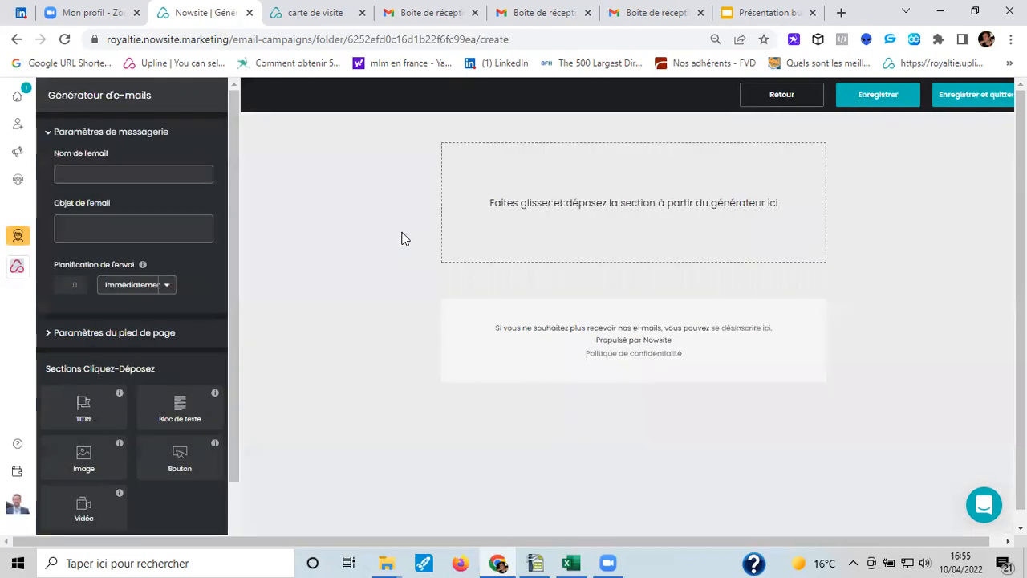
click(143, 174)
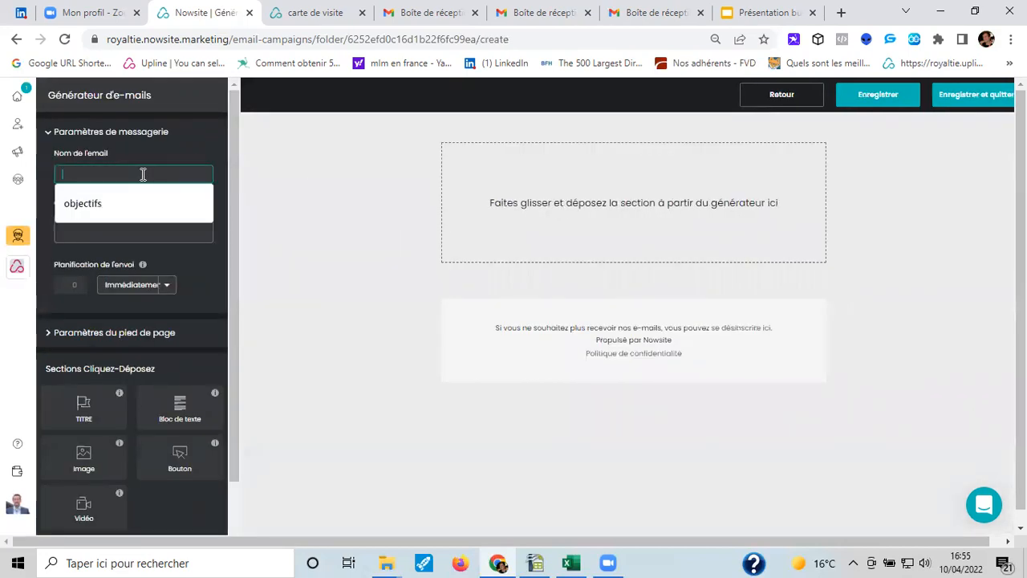
text(email test)
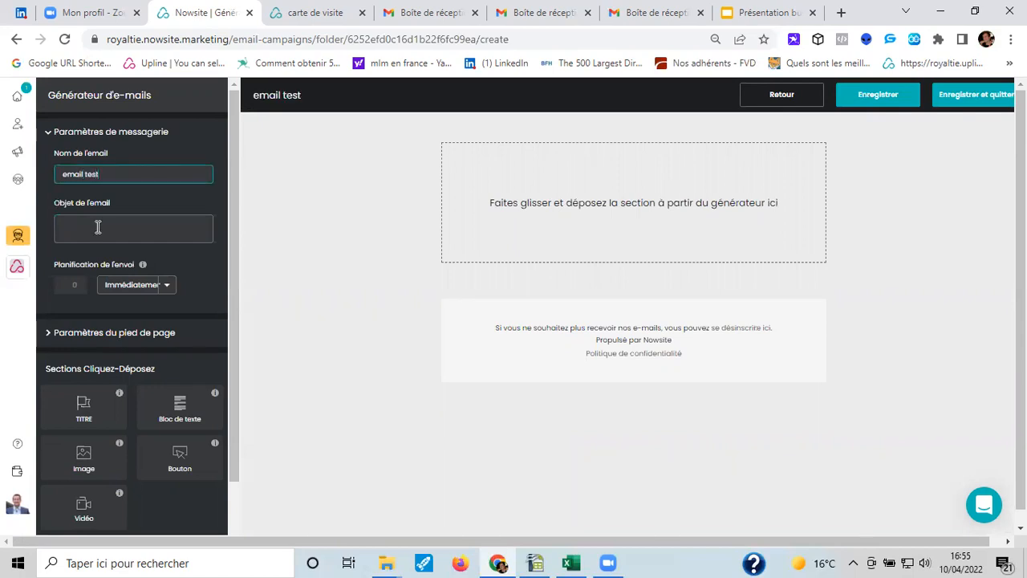
View the Gmail inbox as an example of email subjects, return to Nowsite and set the email's subject to "test1"
click(97, 228)
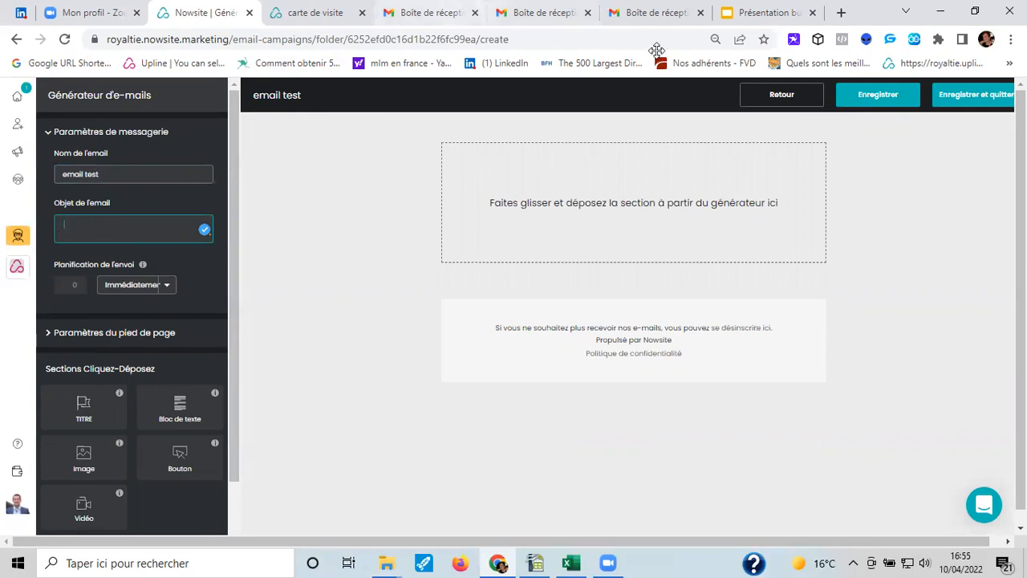
key(ctrl+6)
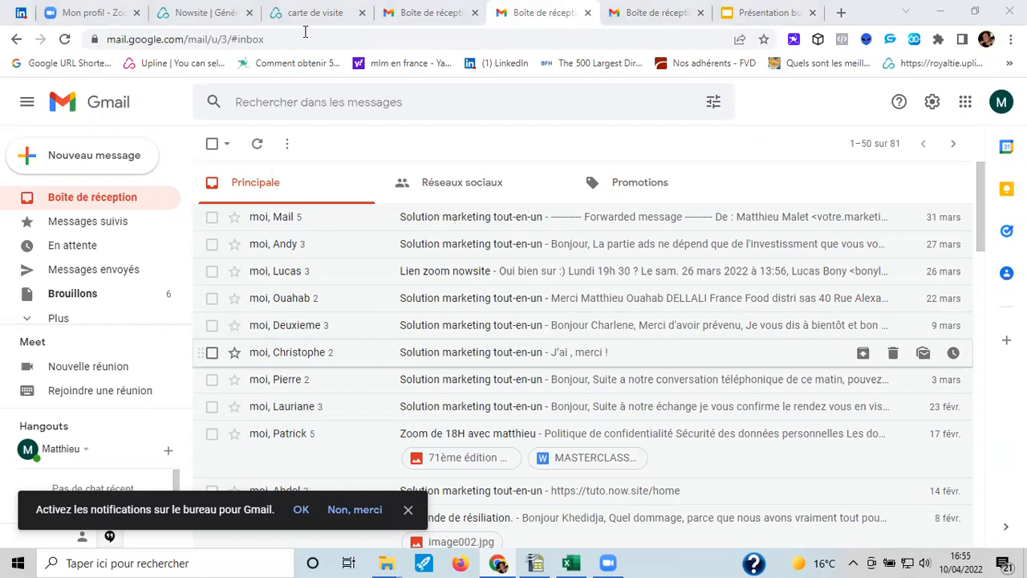
click(201, 12)
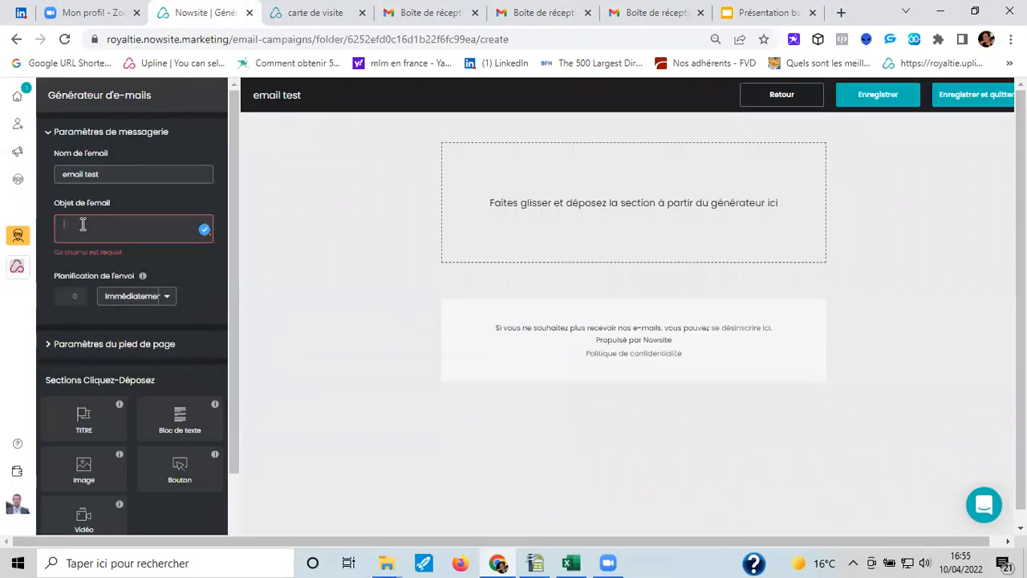
text(tes)
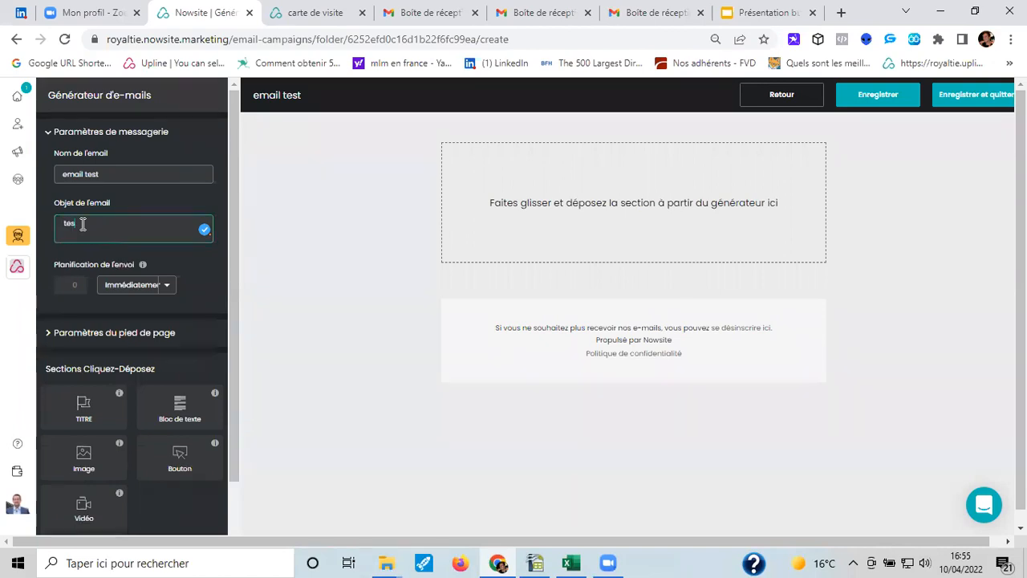
text(t!)
Examine the email's send scheduling options and its footer settings, including the address, social network and privacy policy fields
scroll(242, 211, down, 1)
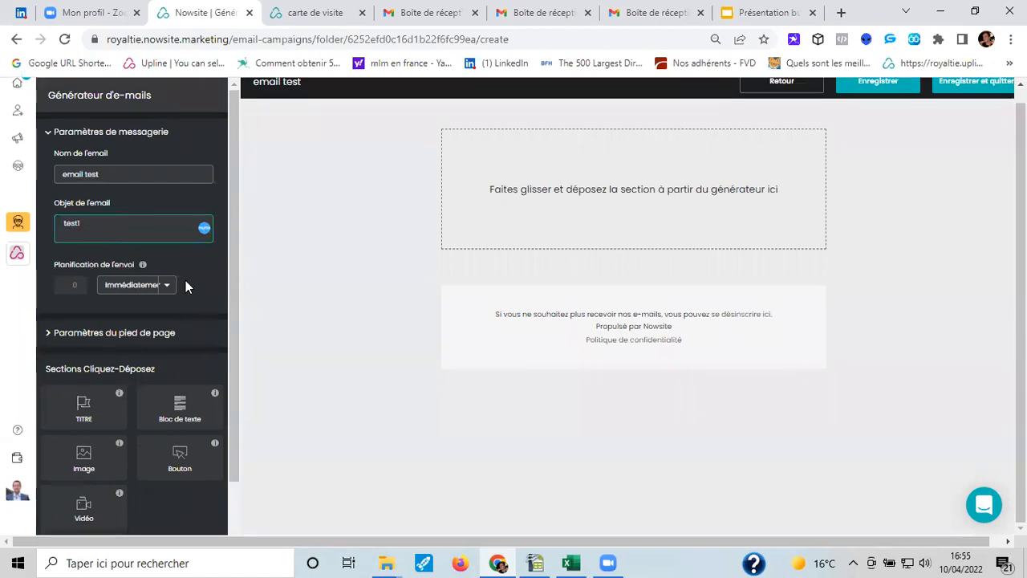
scroll(169, 225, down, 1)
click(152, 221)
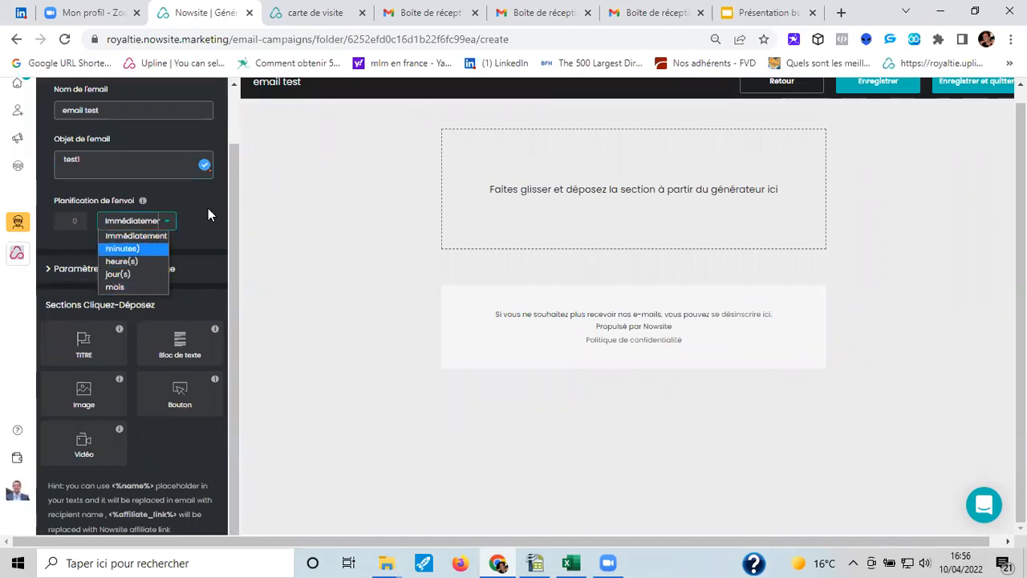
click(190, 221)
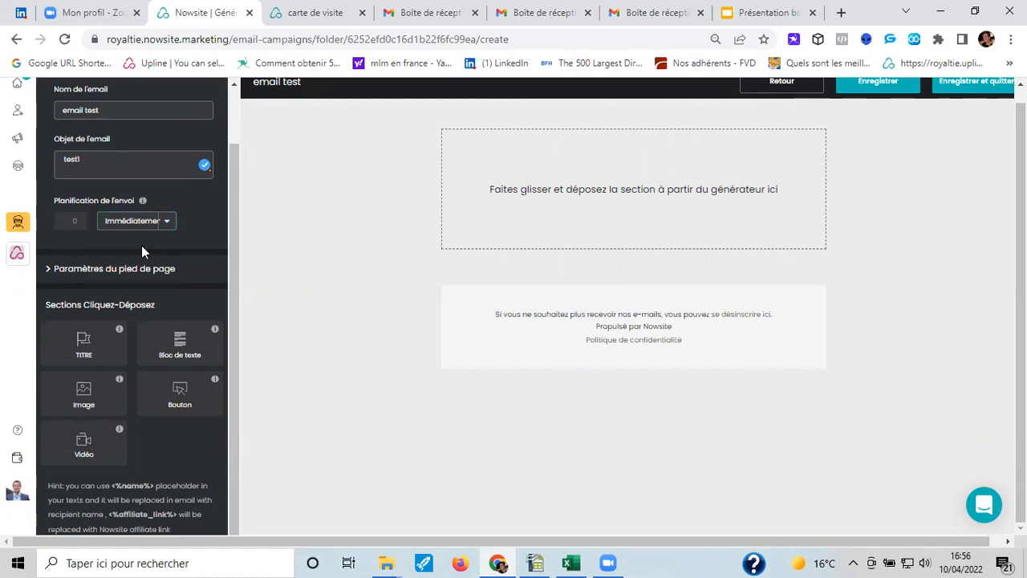
click(61, 273)
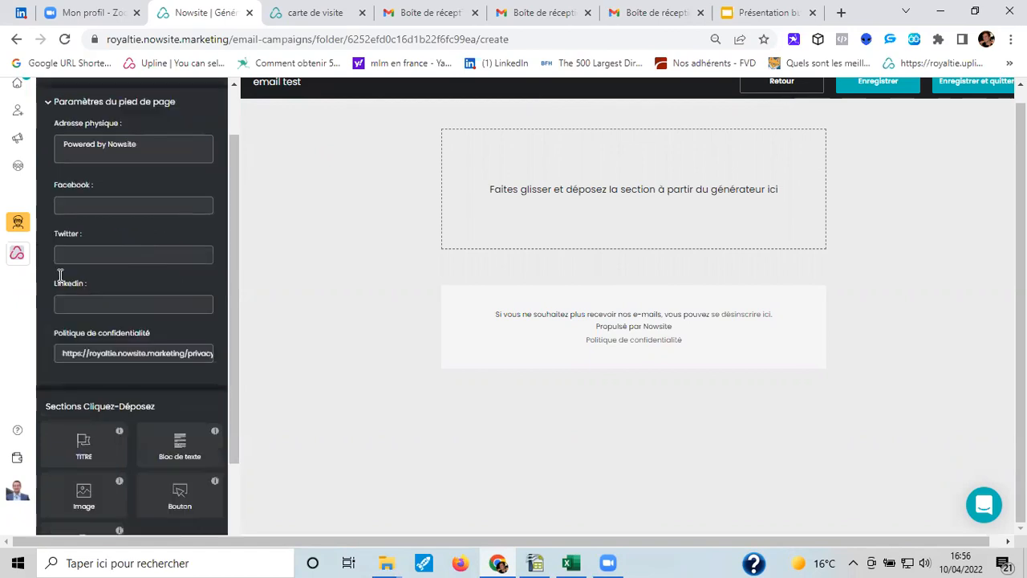
scroll(120, 285, down, 1)
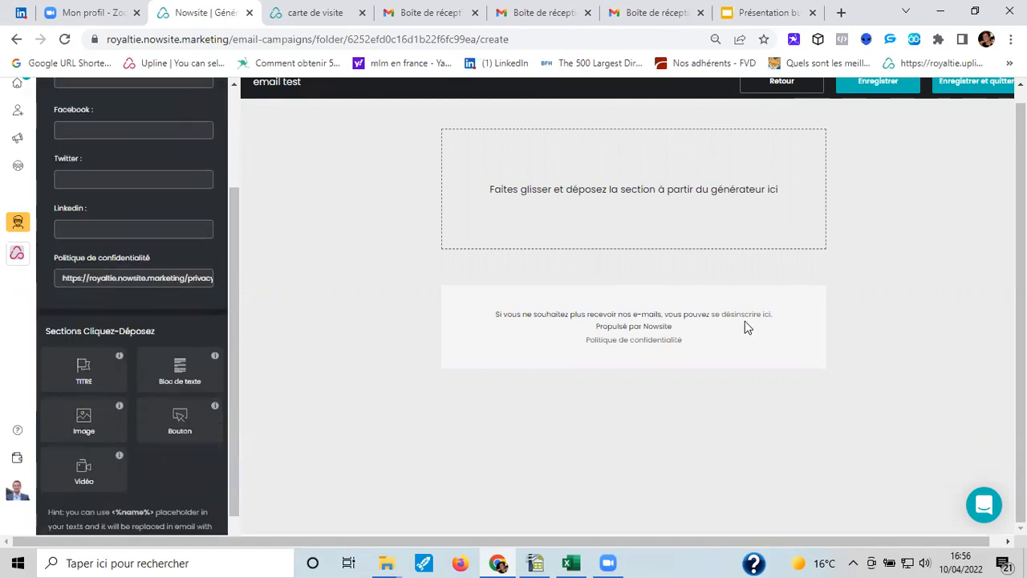
scroll(120, 273, up, 1)
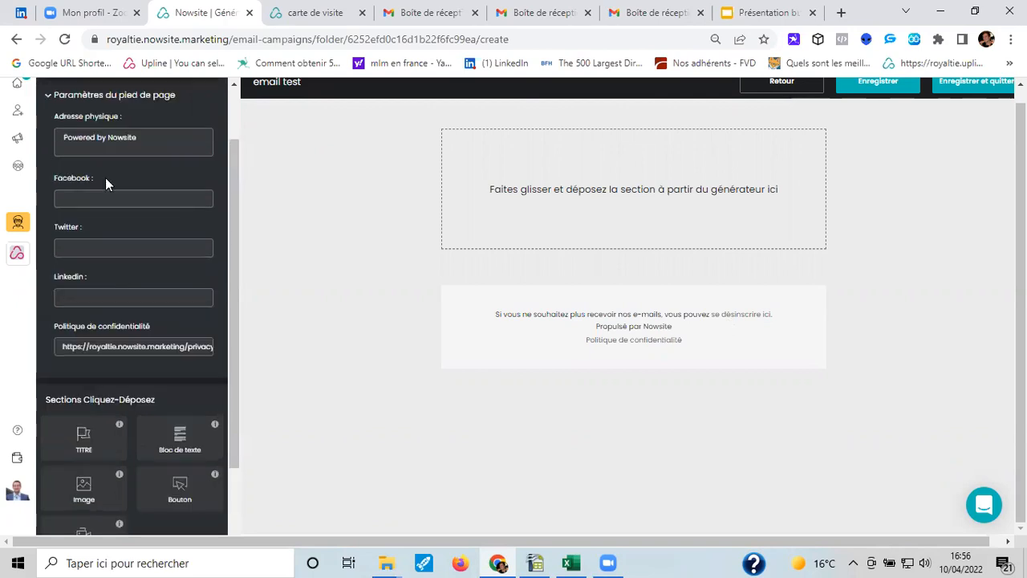
scroll(83, 204, up, 1)
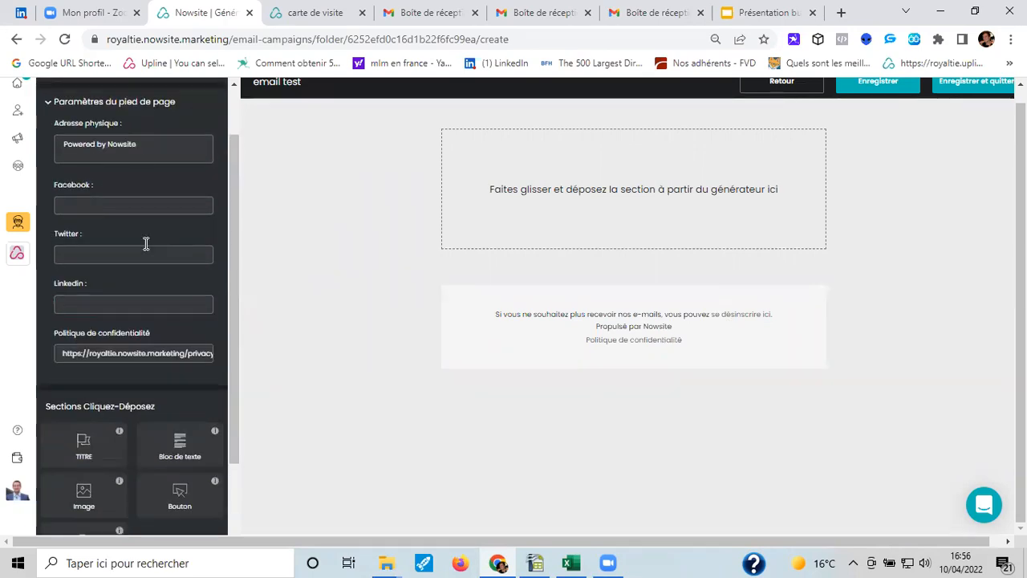
scroll(193, 353, down, 2)
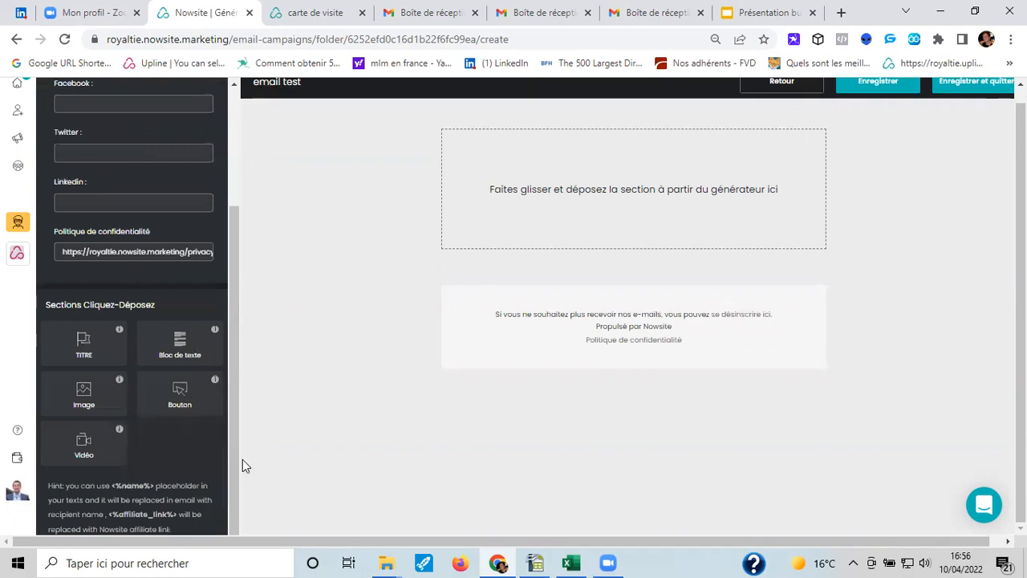
Add a TITRE section to the email body with the heading "titre", leaving its subtitle empty
drag(84, 353, 385, 261)
drag(605, 171, 598, 171)
click(116, 200)
text(titre)
click(209, 353)
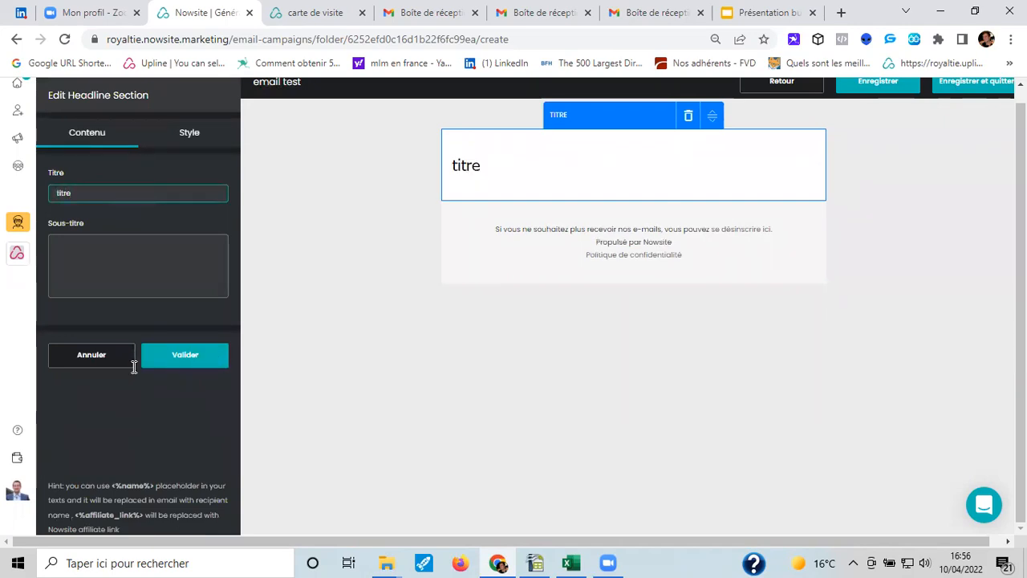
Add a Bloc de texte section below the "titre" heading containing the text "Bonjour"
drag(197, 343, 484, 207)
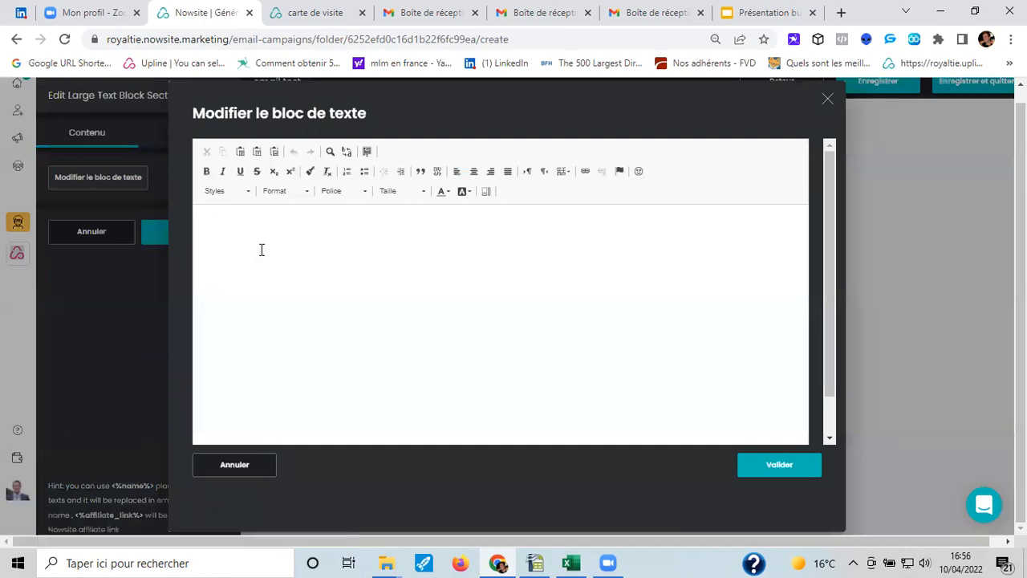
text(onjour)
click(763, 463)
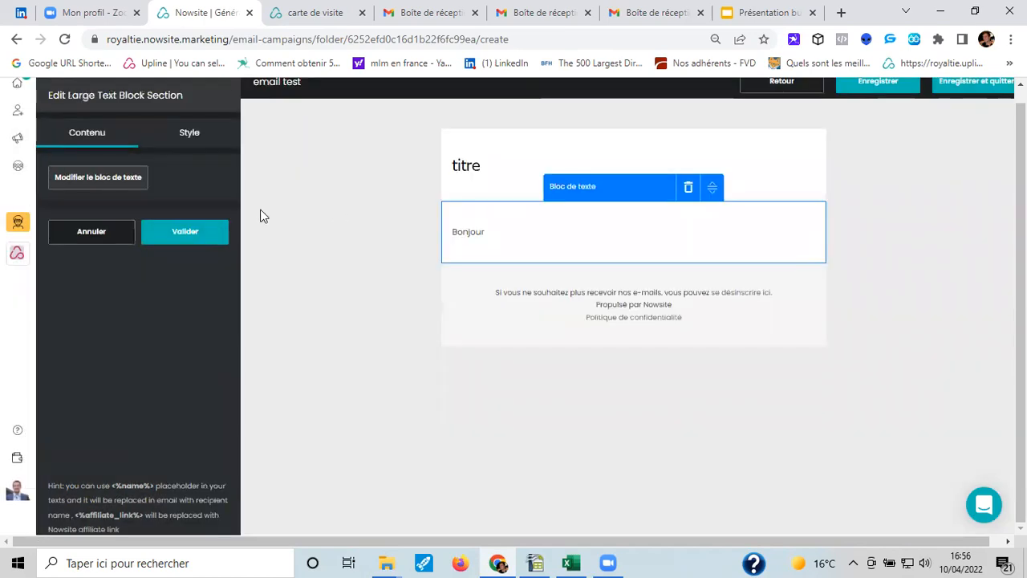
click(177, 232)
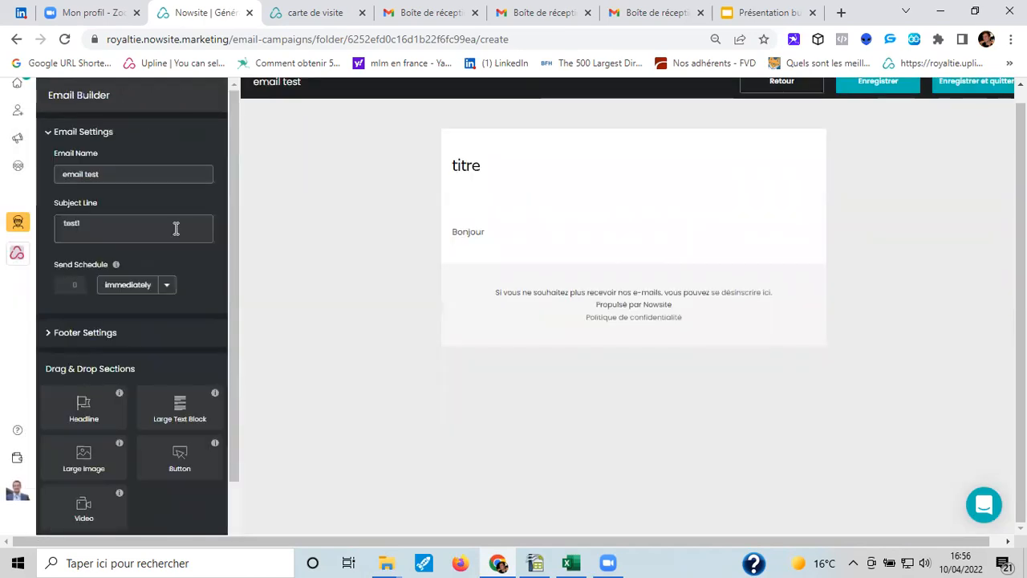
Save the "email test" email and exit to the "pppppppp" campaign
scroll(144, 288, down, 1)
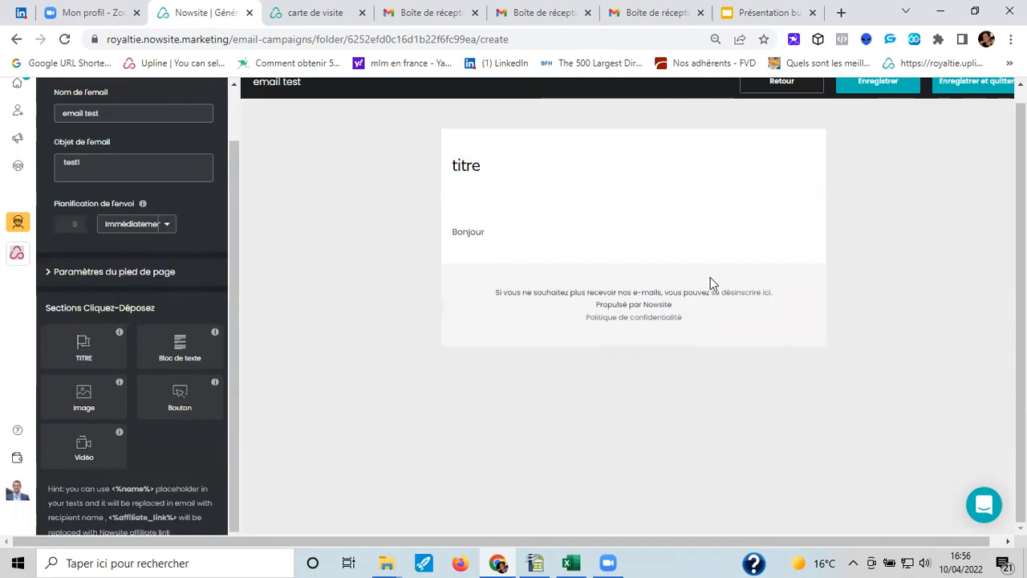
scroll(865, 105, up, 1)
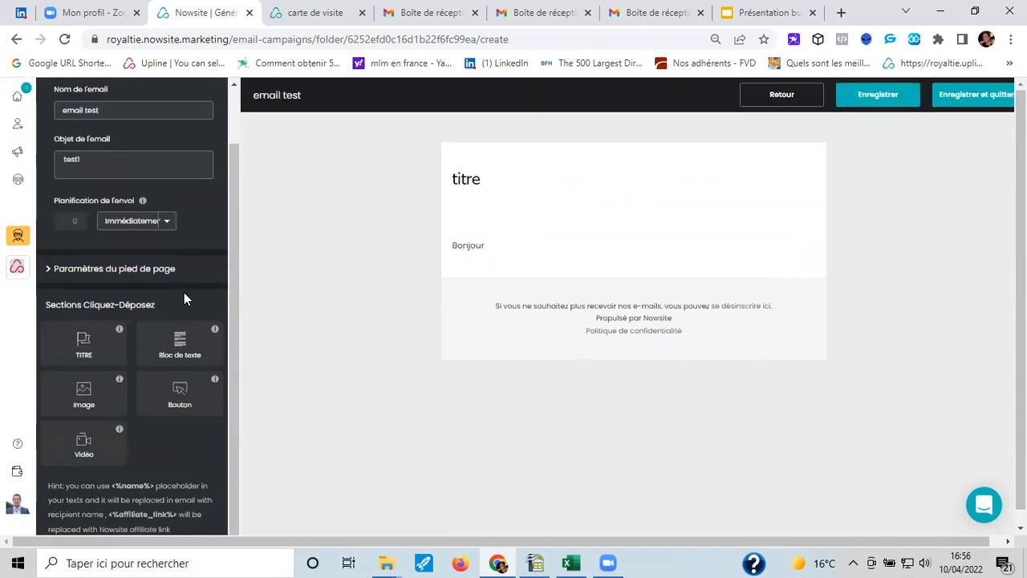
click(854, 101)
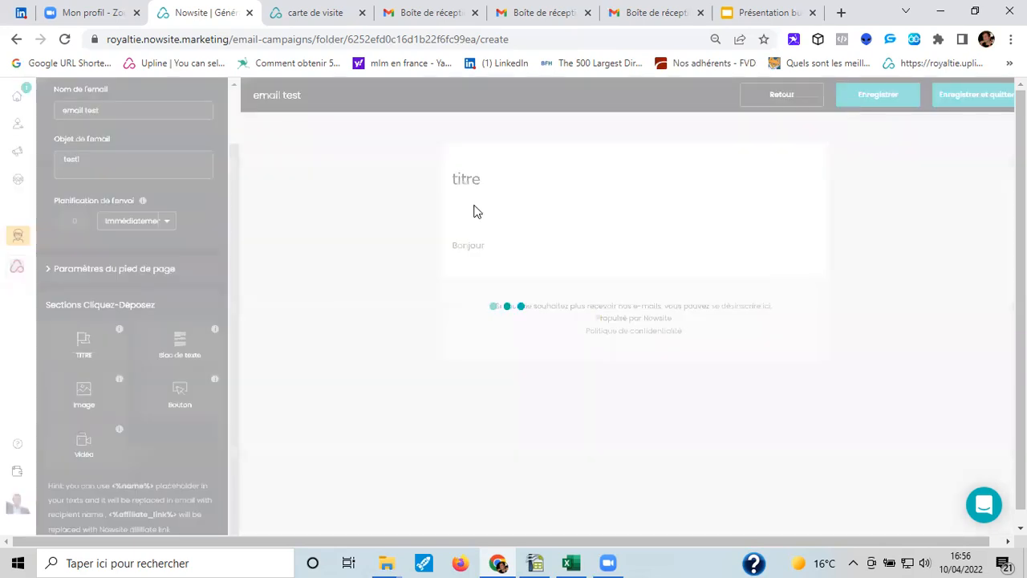
click(967, 96)
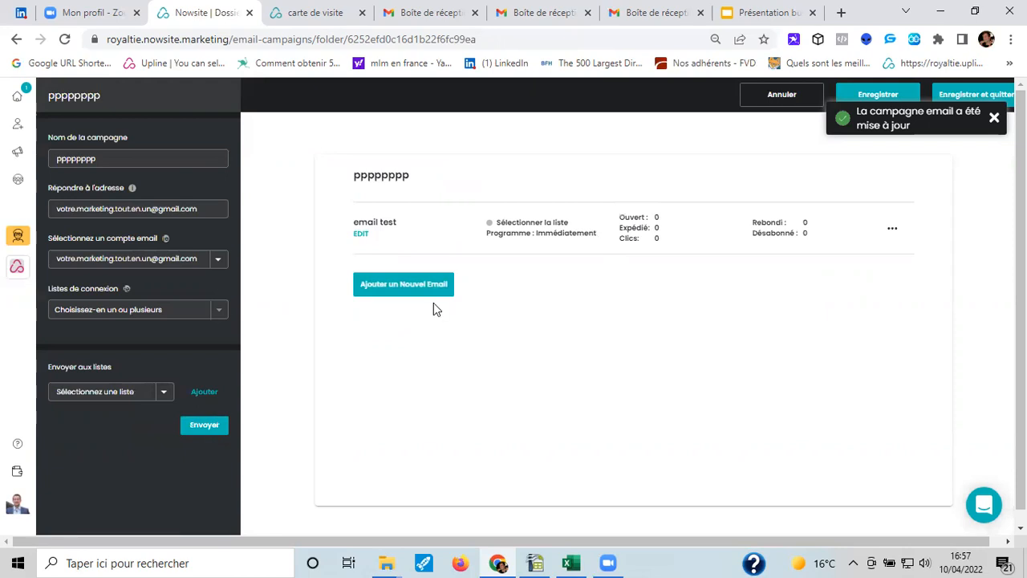
Add another email to the campaign and schedule its sending for 5 hours (heure(s))
click(407, 286)
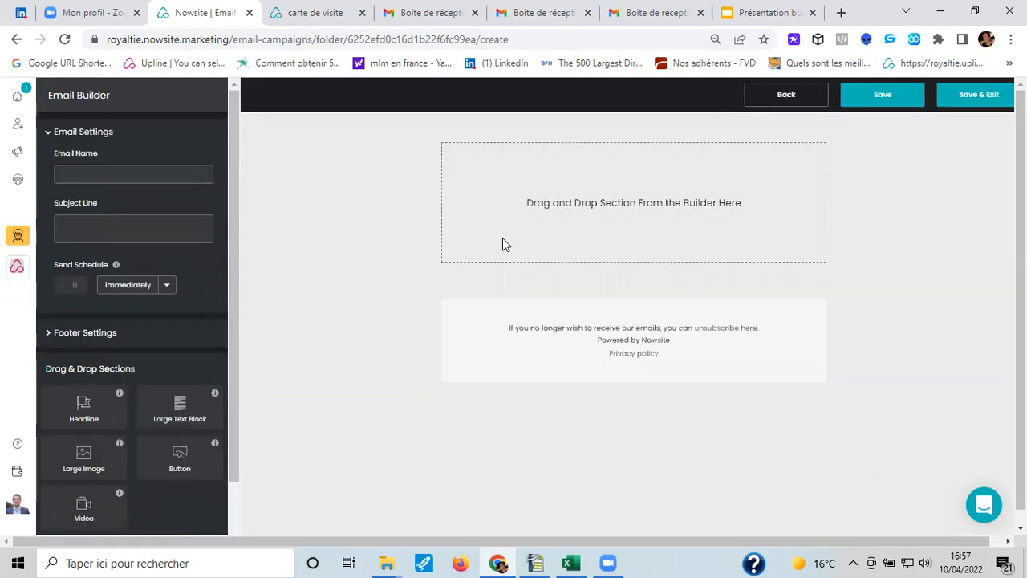
click(152, 285)
click(138, 327)
drag(83, 290, 43, 281)
text(5)
Name the email "test2" with the subject "tes2", save it and return to the campaign
click(86, 175)
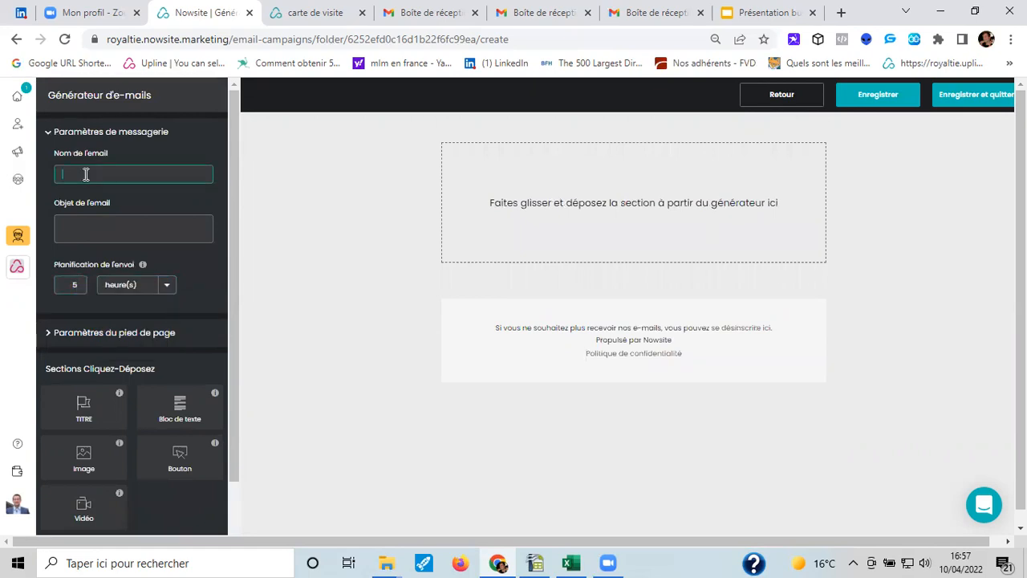
text(test2)
click(86, 220)
text(tes)
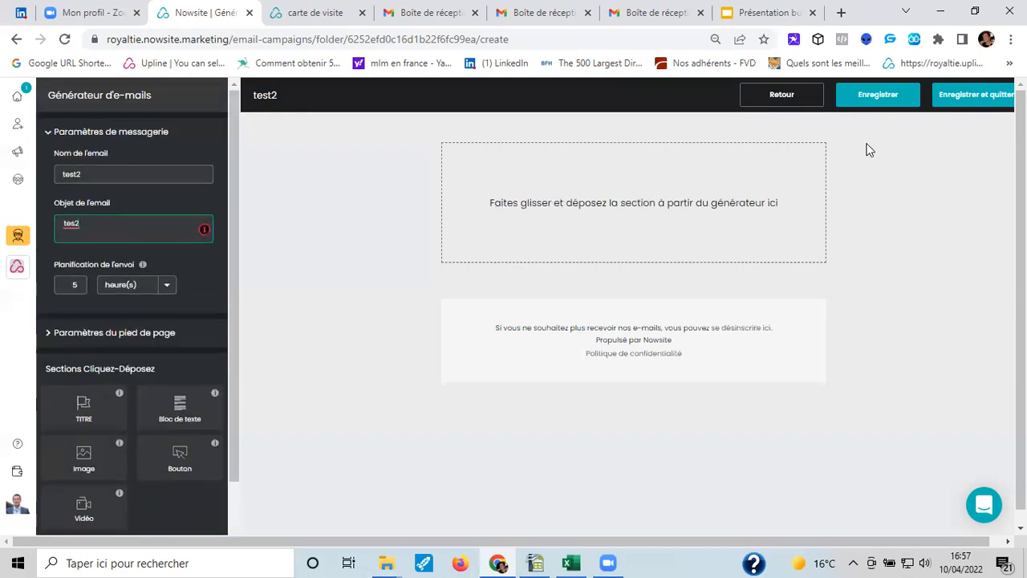
click(877, 97)
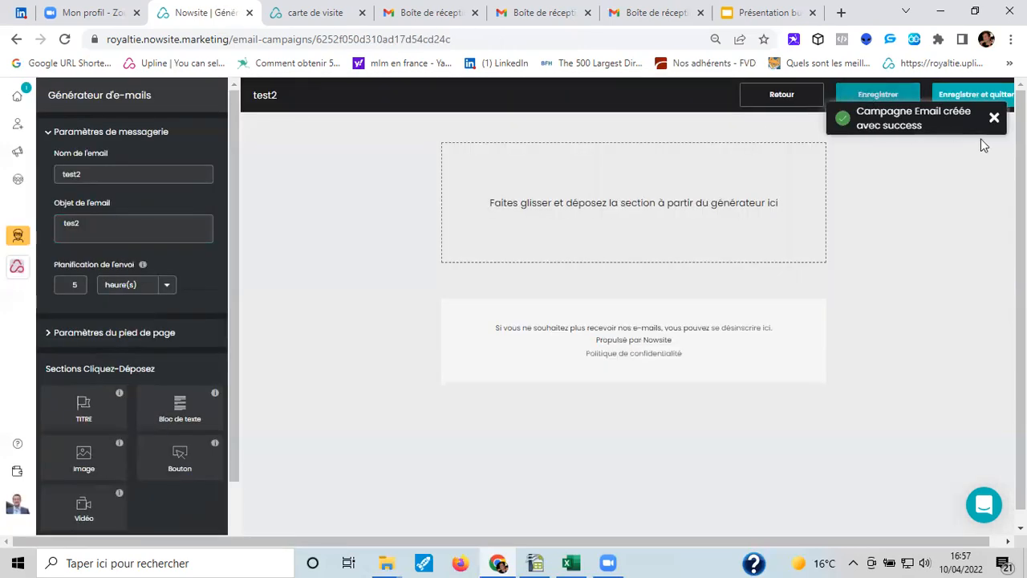
click(993, 119)
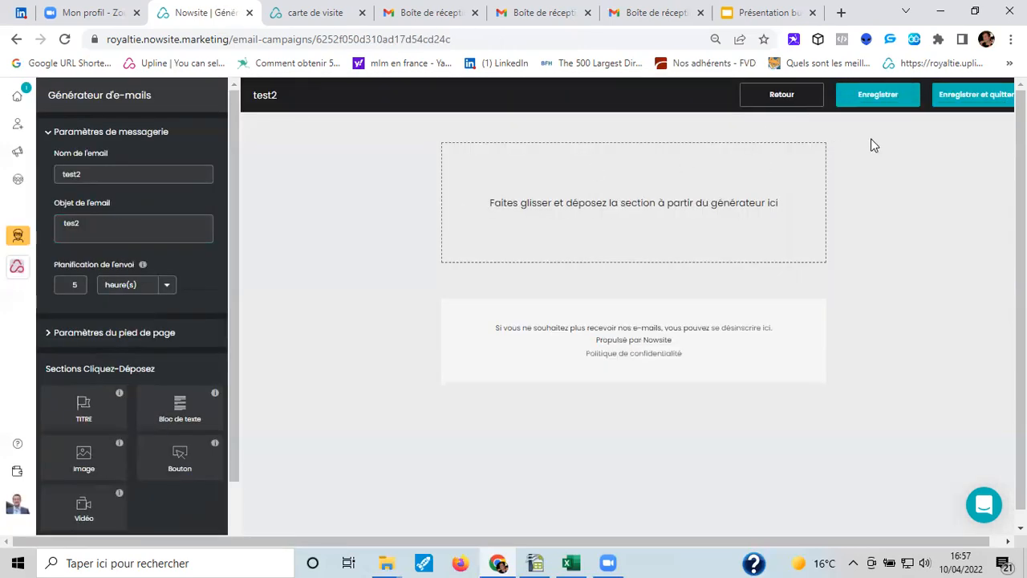
click(954, 94)
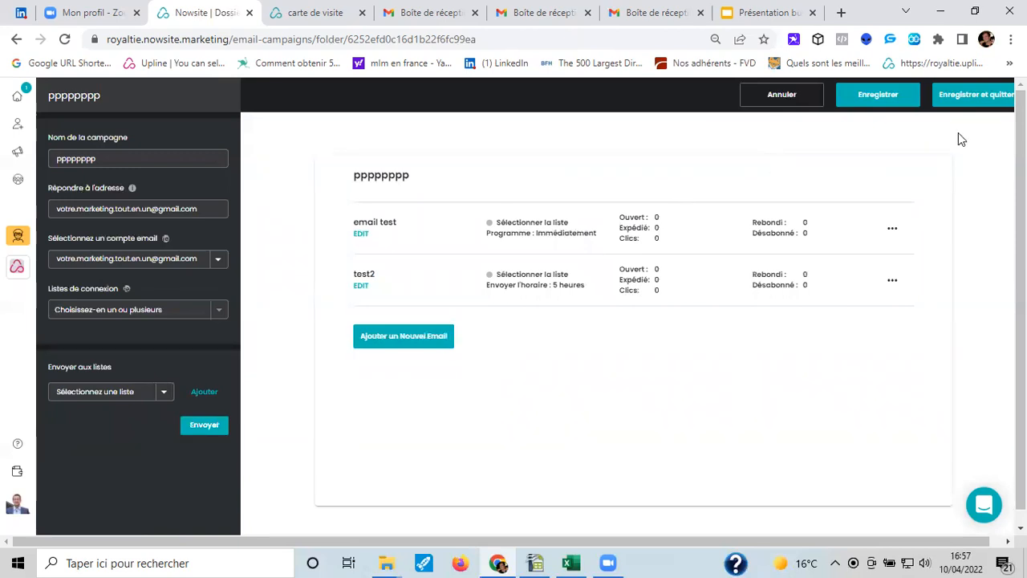
Open the social network marketing section and examine its suggested post and the existing posts
click(17, 154)
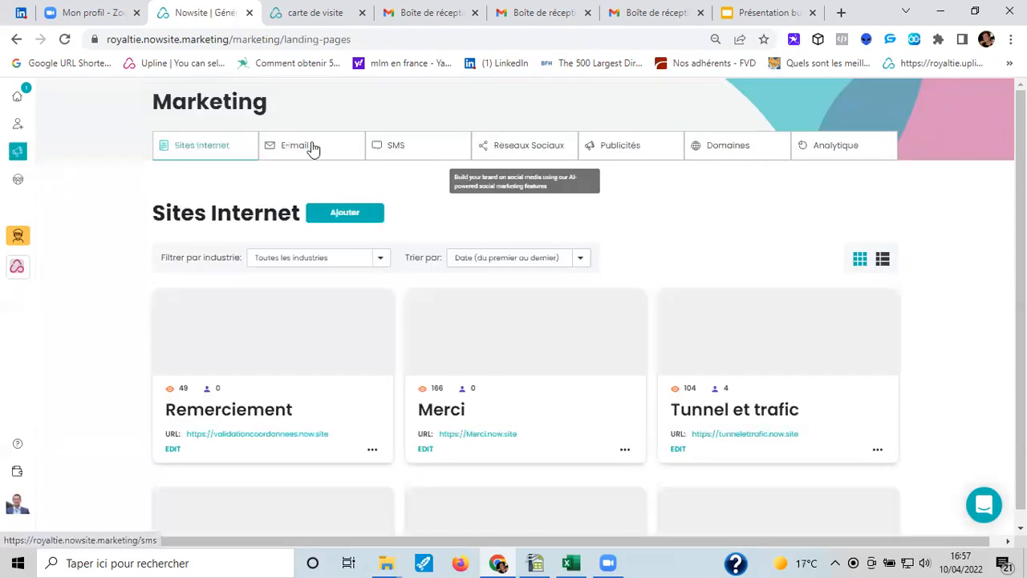
click(527, 153)
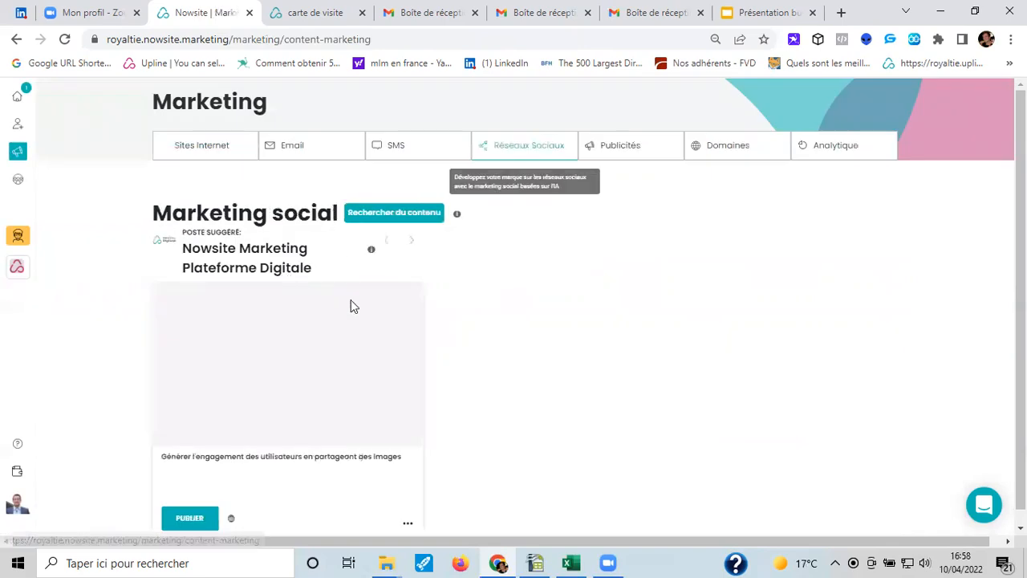
scroll(192, 327, down, 2)
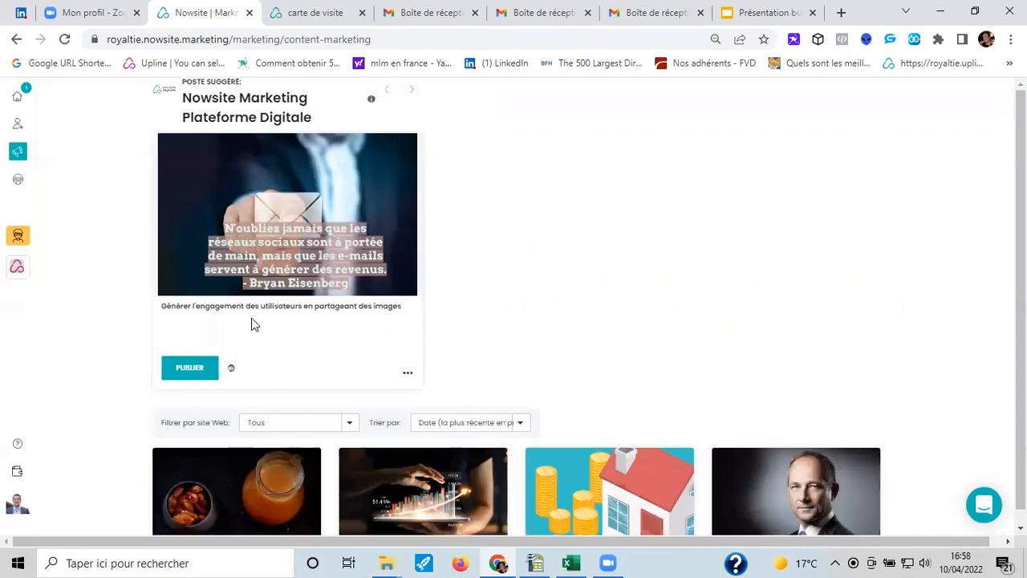
scroll(254, 324, up, 1)
scroll(253, 340, down, 1)
scroll(321, 321, up, 1)
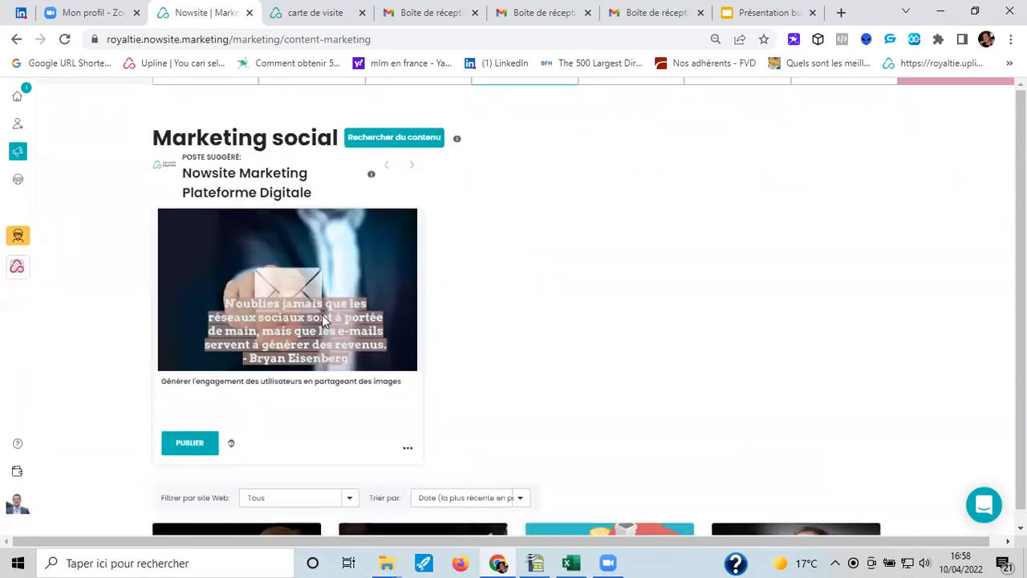
Start searching for social marketing content and set the content language to Français
click(385, 137)
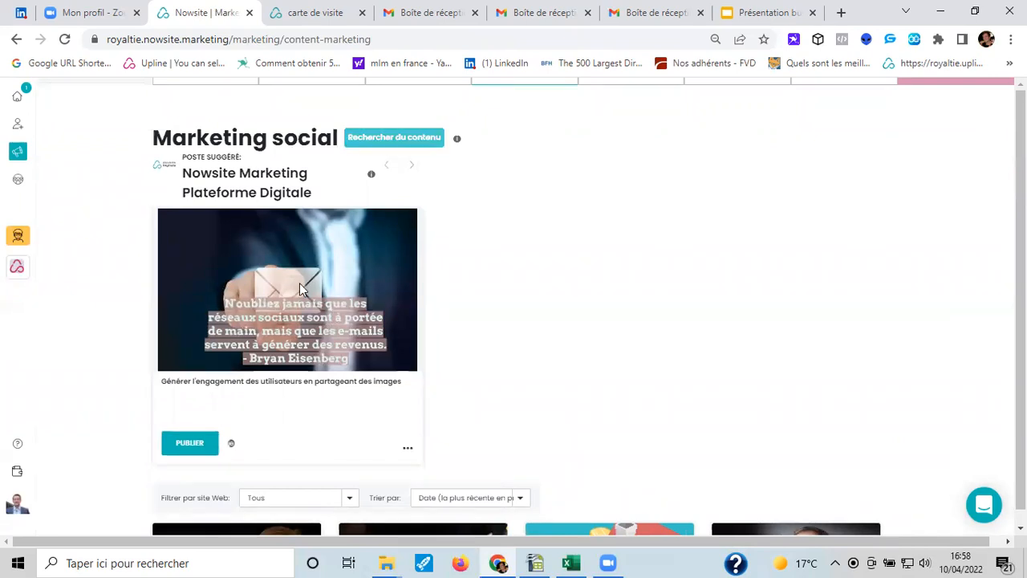
click(393, 138)
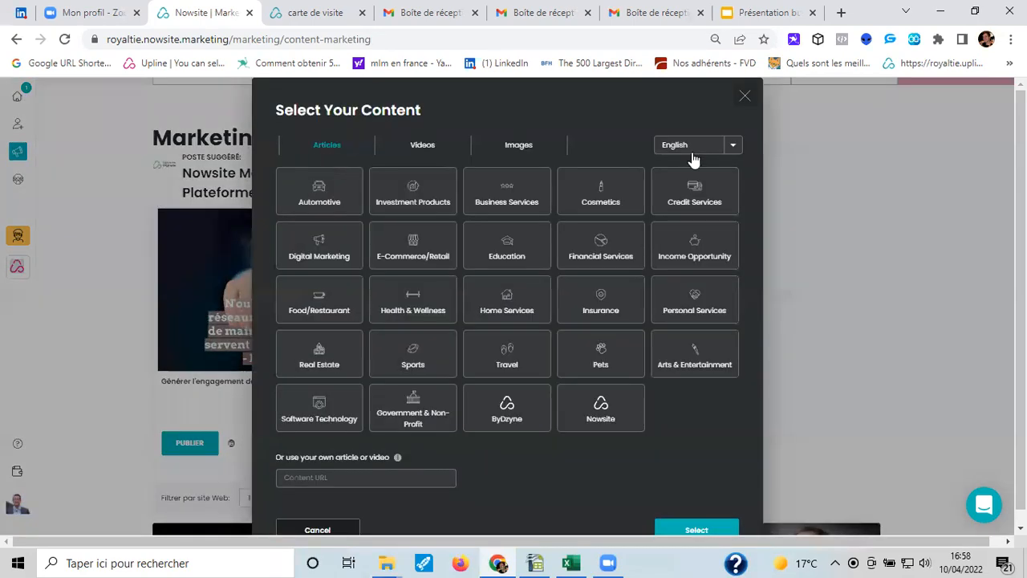
click(699, 153)
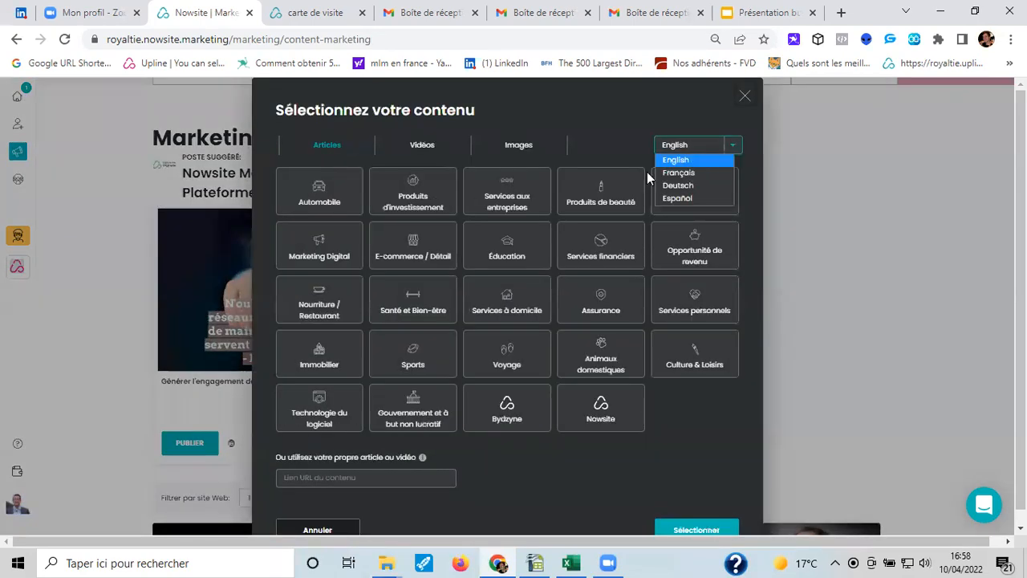
click(690, 171)
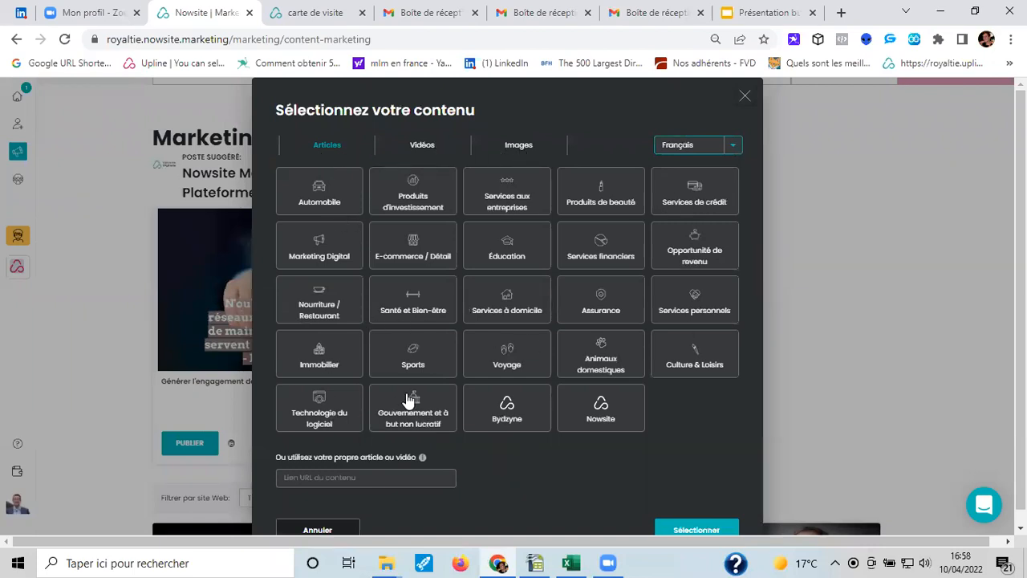
Examine the option for using your own article or video through a content URL, leaving it empty
scroll(408, 401, down, 1)
click(293, 476)
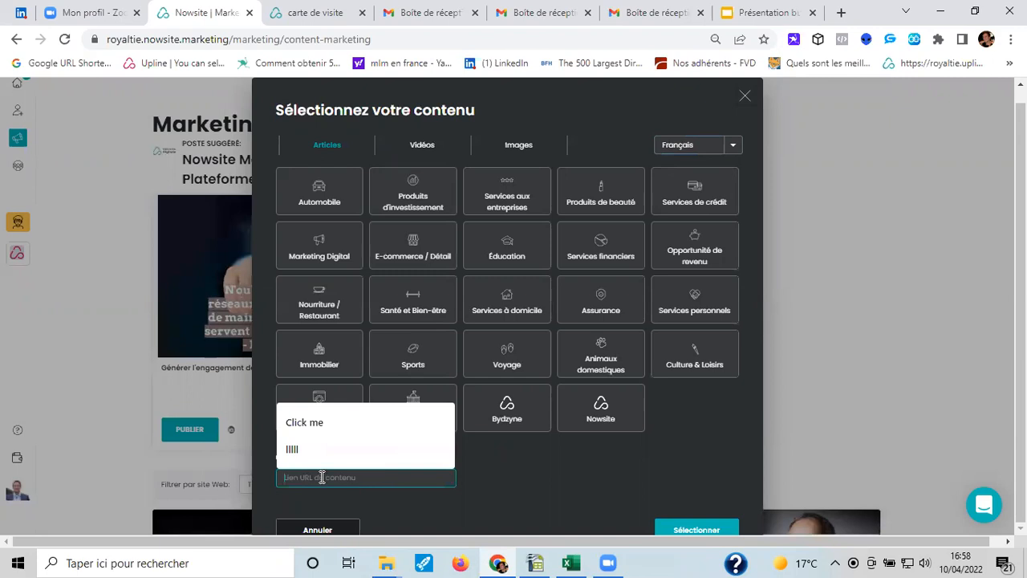
click(512, 443)
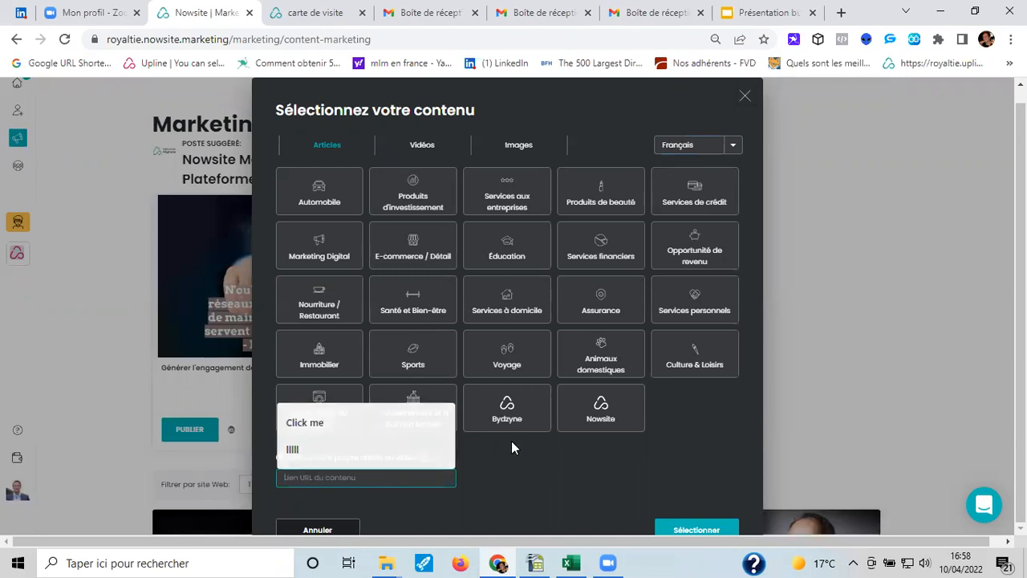
click(325, 479)
click(632, 463)
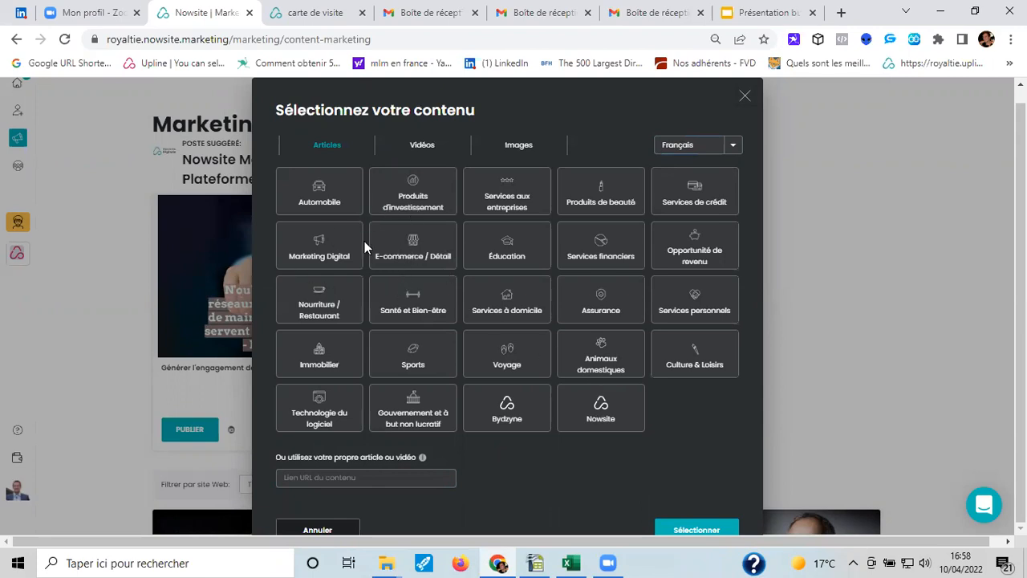
Preview the Marketing Digital article "Pourquoi les profils créatifs sont-ils indispensables à la communication digitale ?" and select it for a social post
click(326, 249)
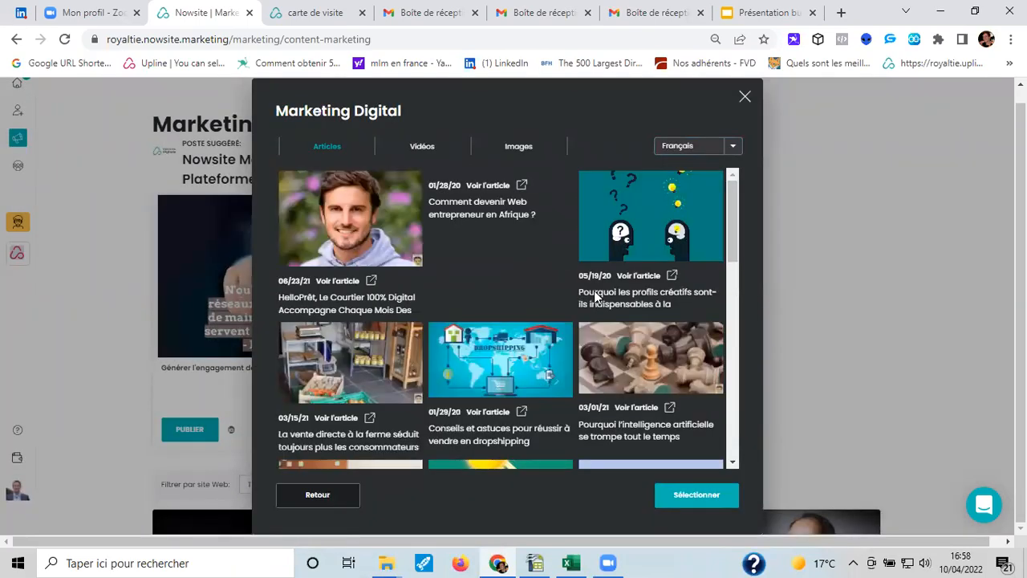
scroll(465, 255, down, 3)
scroll(465, 257, up, 3)
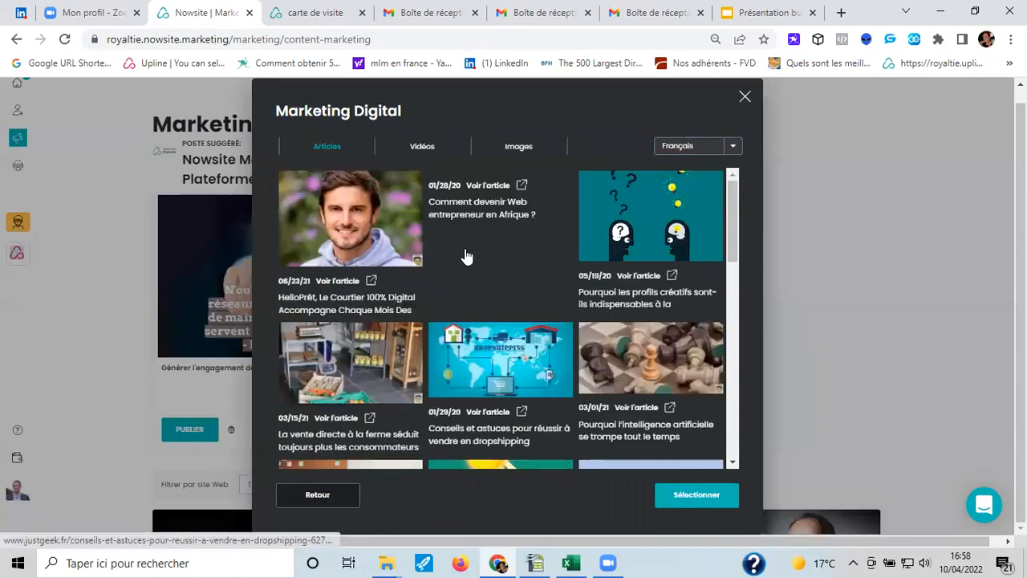
click(671, 277)
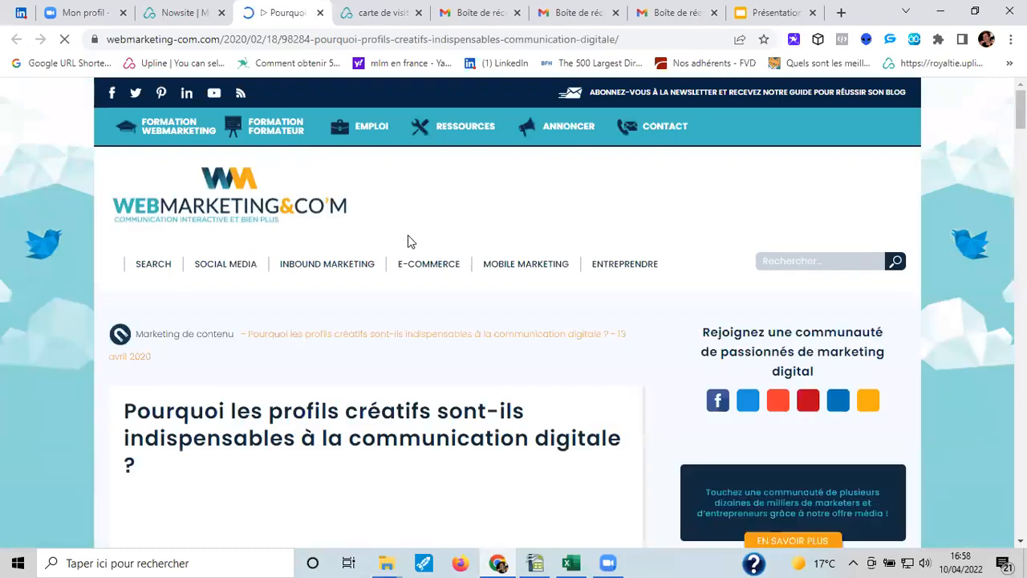
scroll(397, 303, down, 1)
scroll(401, 309, down, 3)
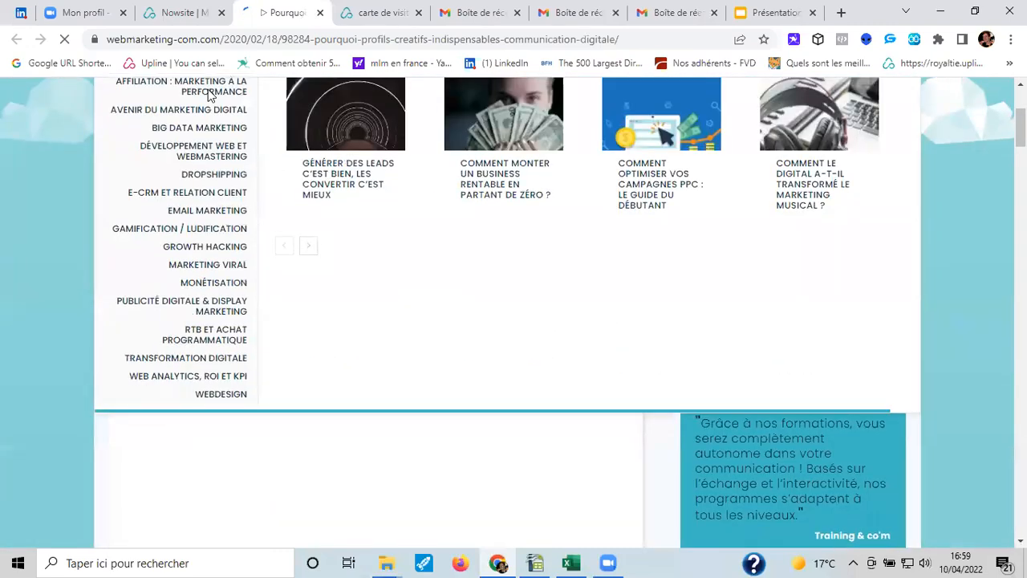
click(168, 12)
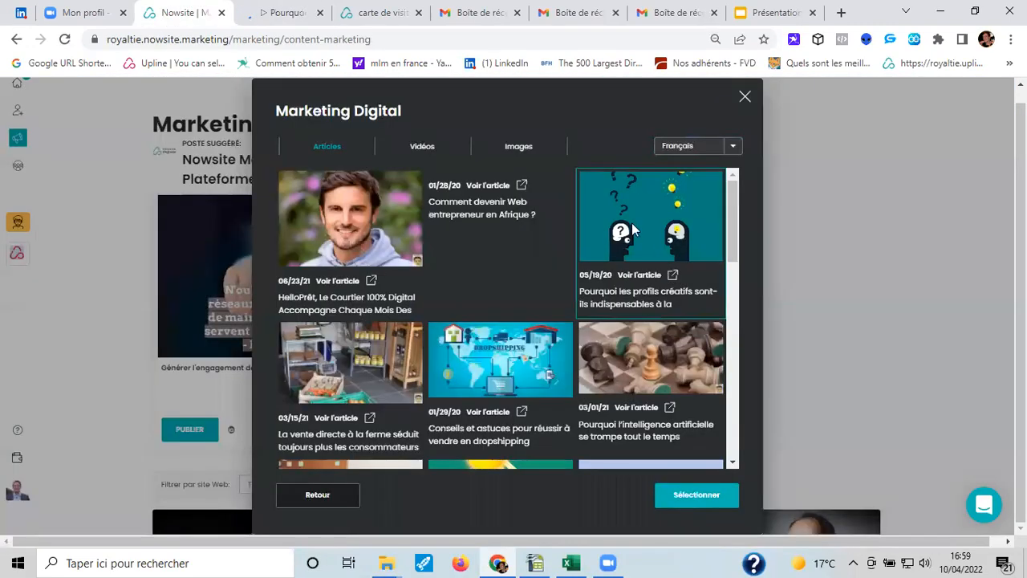
click(698, 494)
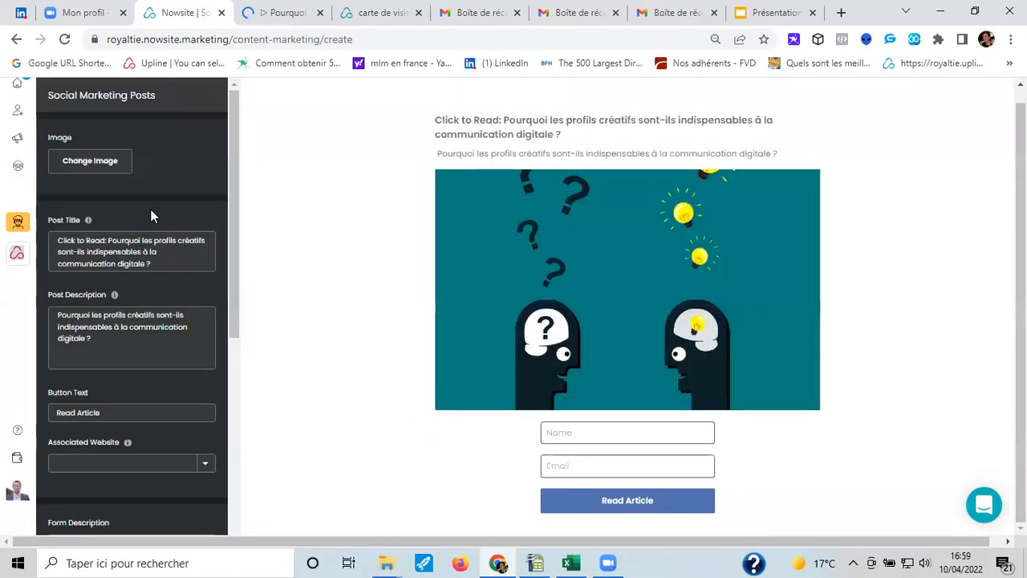
Review the post's form and contact field settings, and display the RGPD consent checkbox on the form
scroll(150, 244, down, 2)
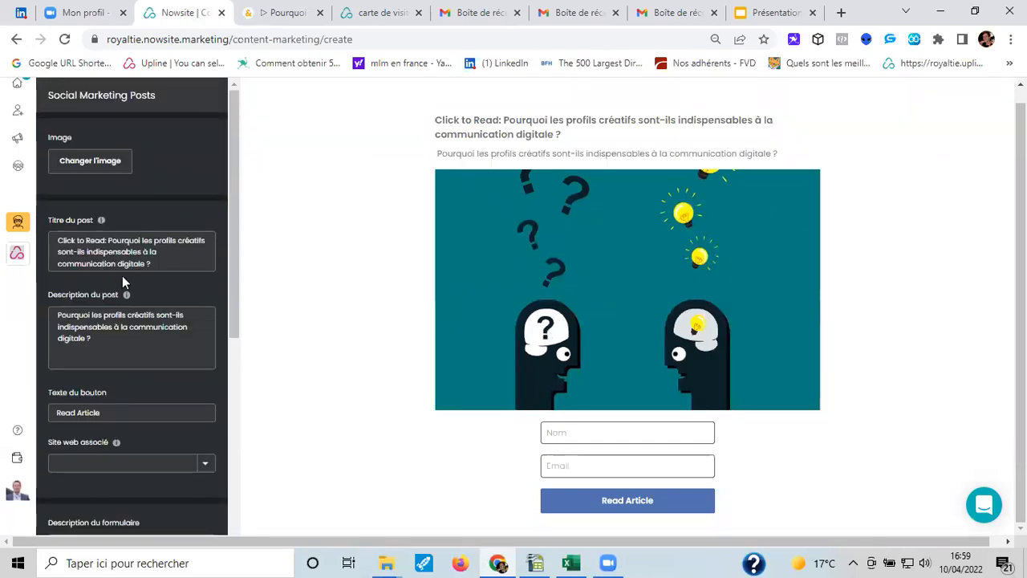
scroll(143, 337, down, 4)
scroll(119, 405, down, 1)
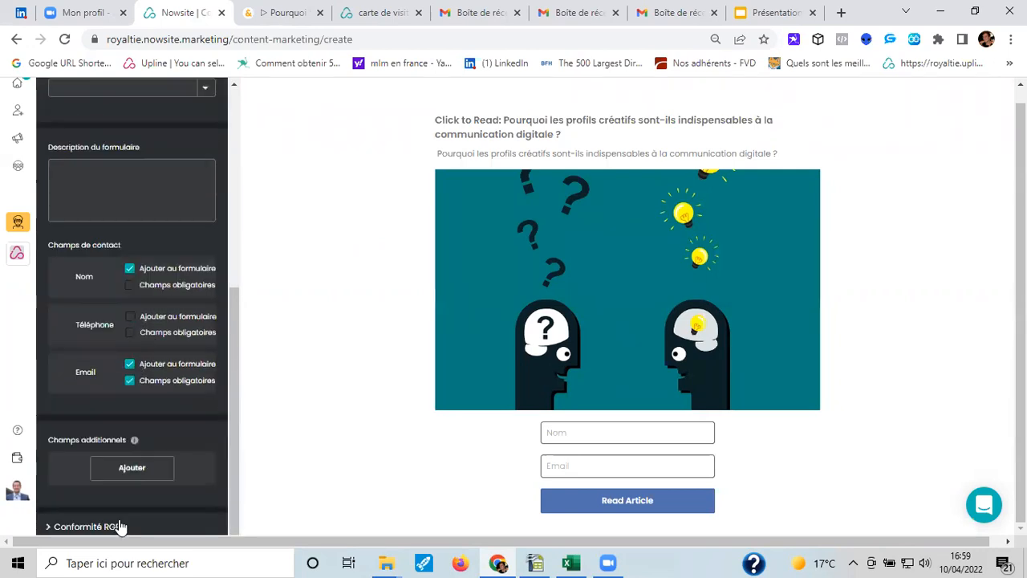
click(90, 526)
scroll(62, 452, down, 2)
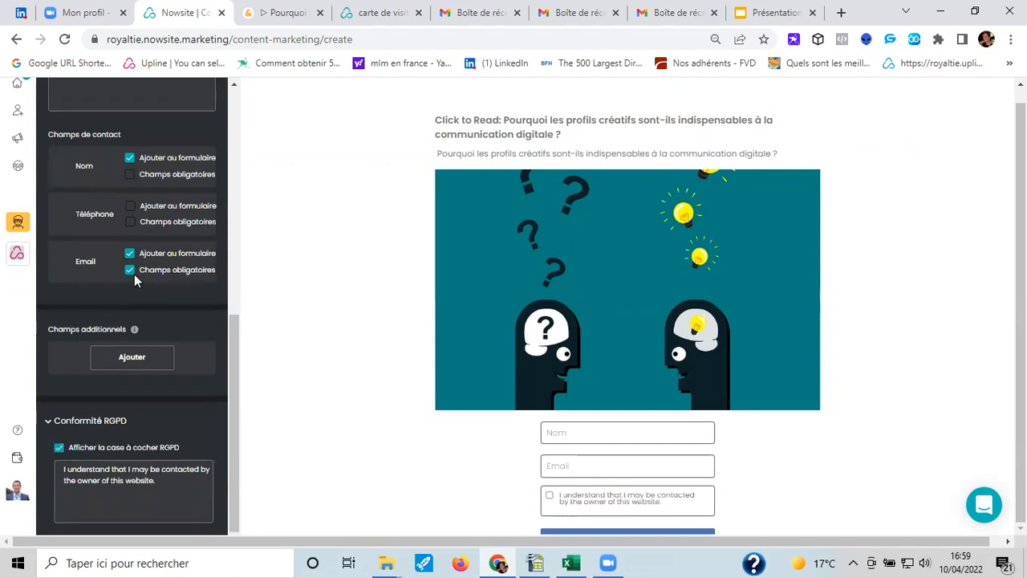
Set the post's associated website to Témoignages
scroll(130, 356, up, 7)
click(132, 348)
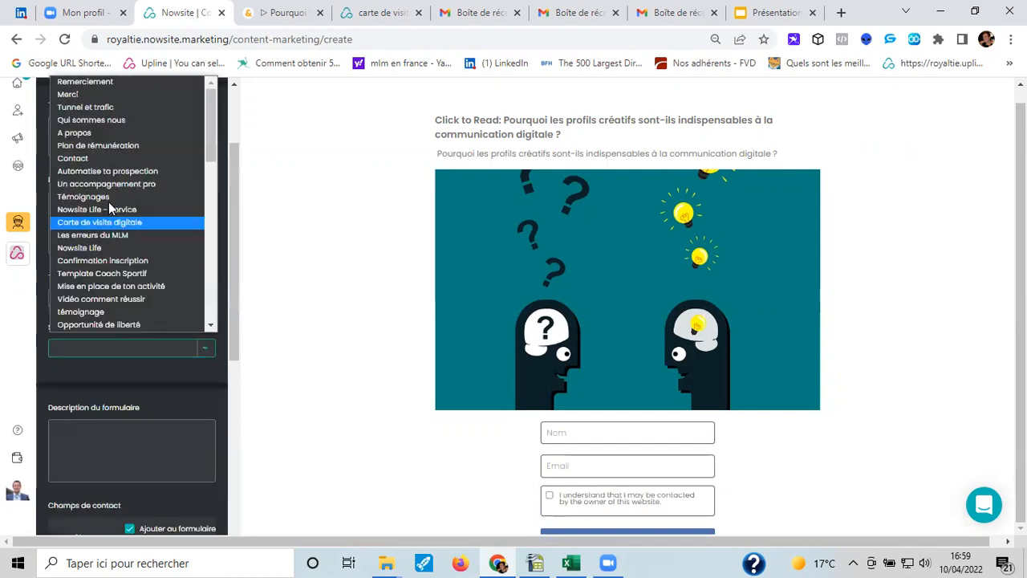
click(128, 197)
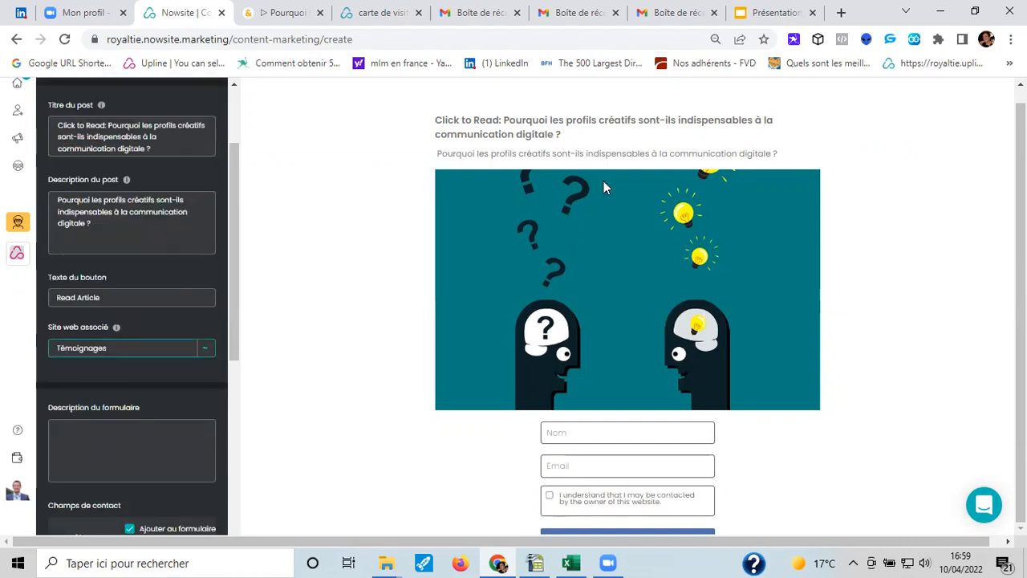
Start publishing the social post and accept adding its article to the website's blog
scroll(706, 156, up, 1)
click(967, 102)
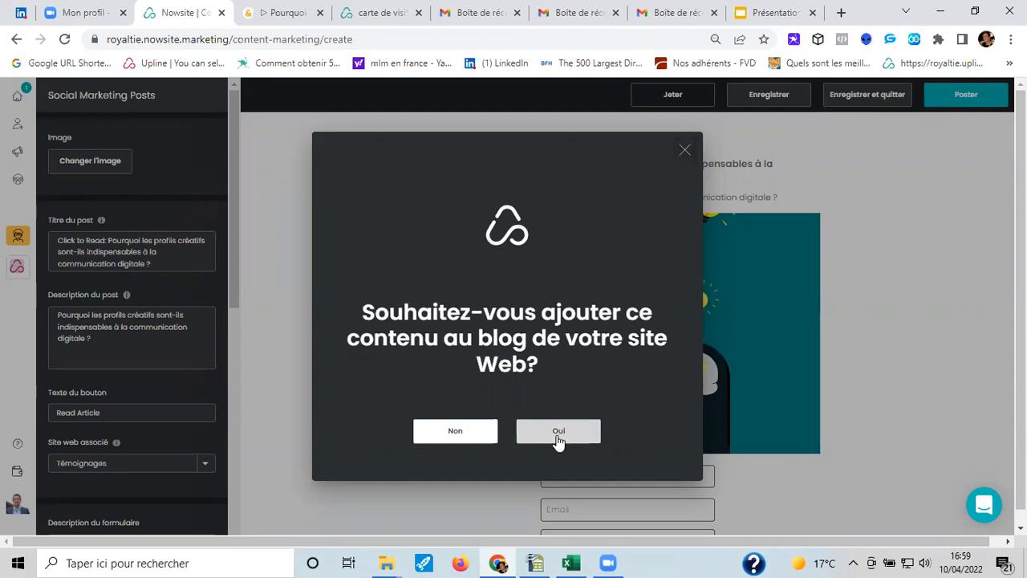
click(558, 439)
click(516, 410)
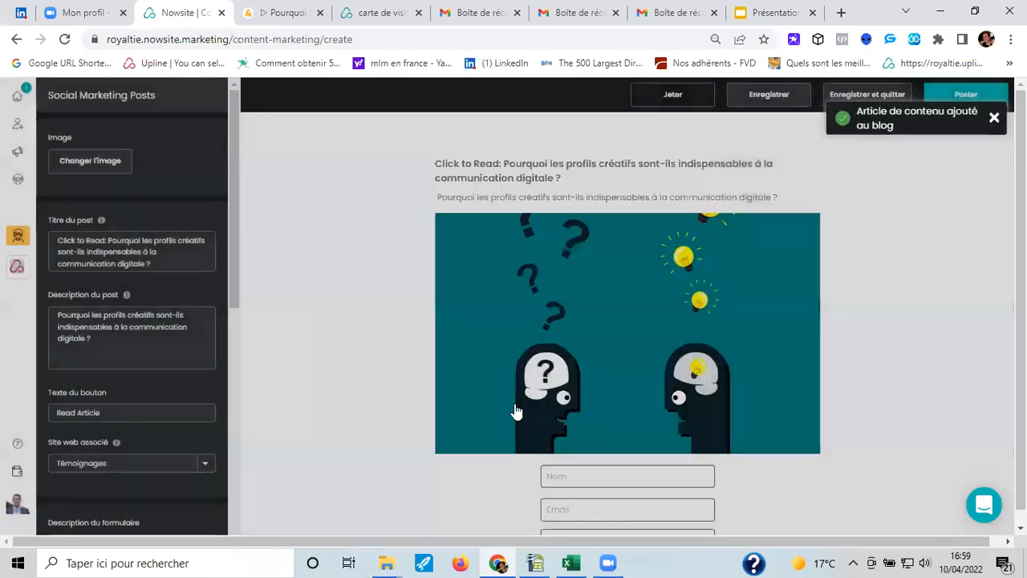
Enable Facebook, LinkedIn and Twitter as publishing channels for the post, and close the publishing dialog without posting
click(309, 285)
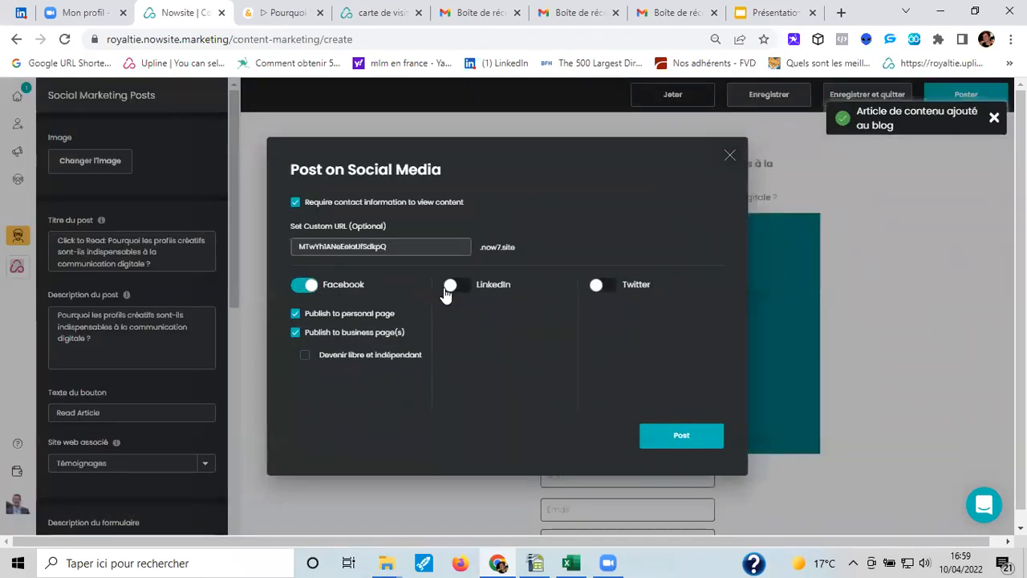
click(459, 286)
click(598, 286)
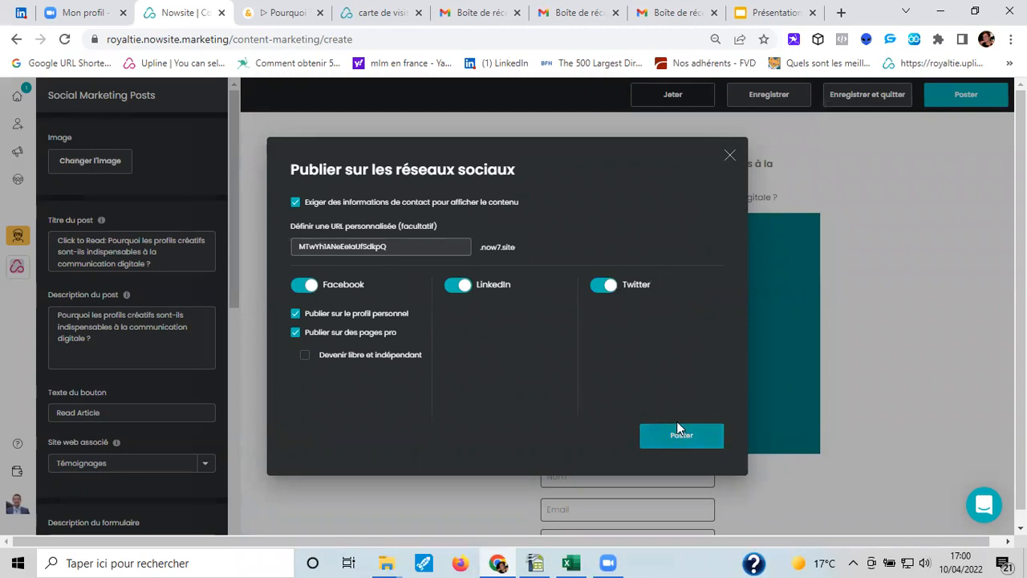
click(729, 156)
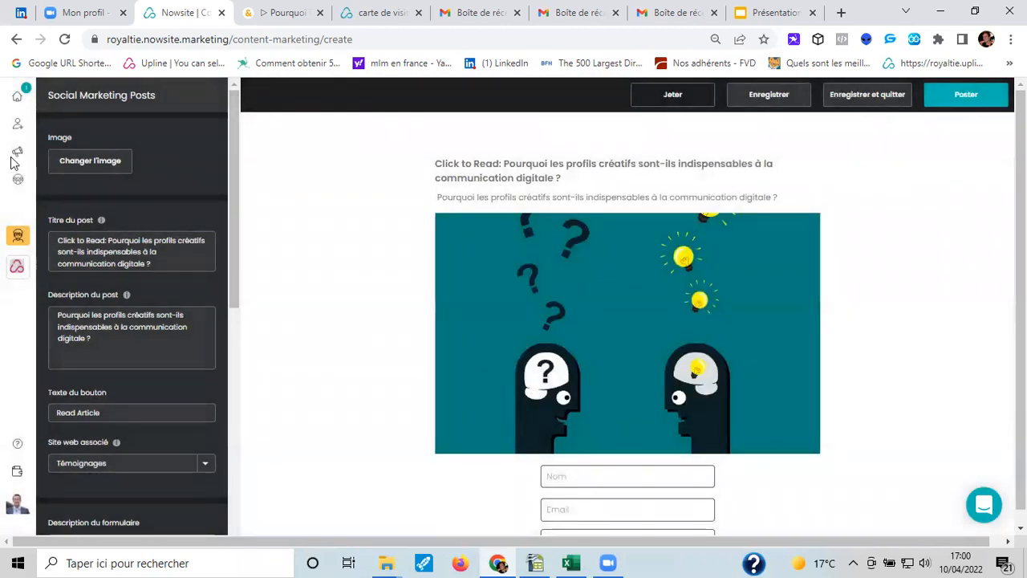
Leave the social post editor and return to the dashboard
click(18, 96)
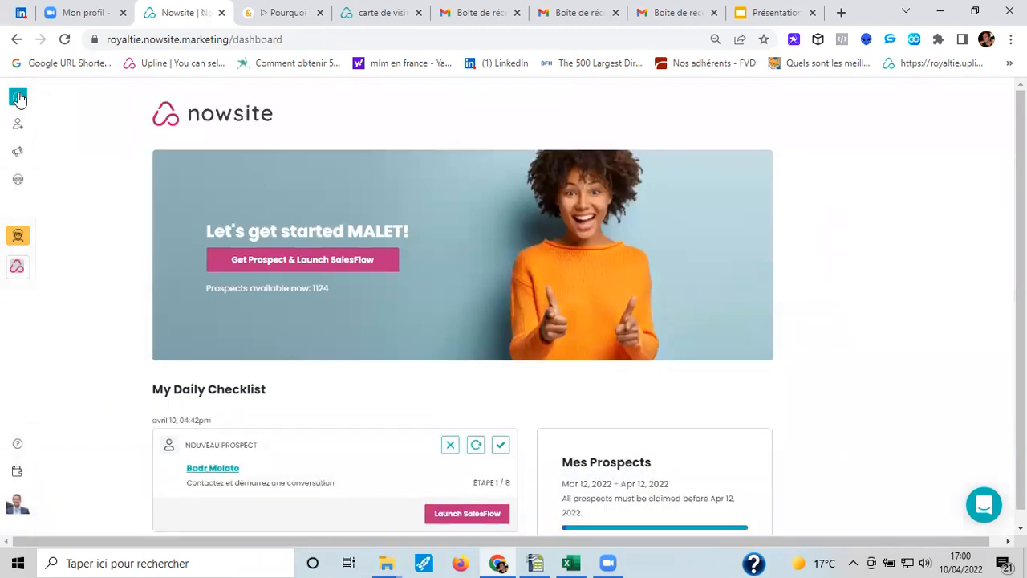